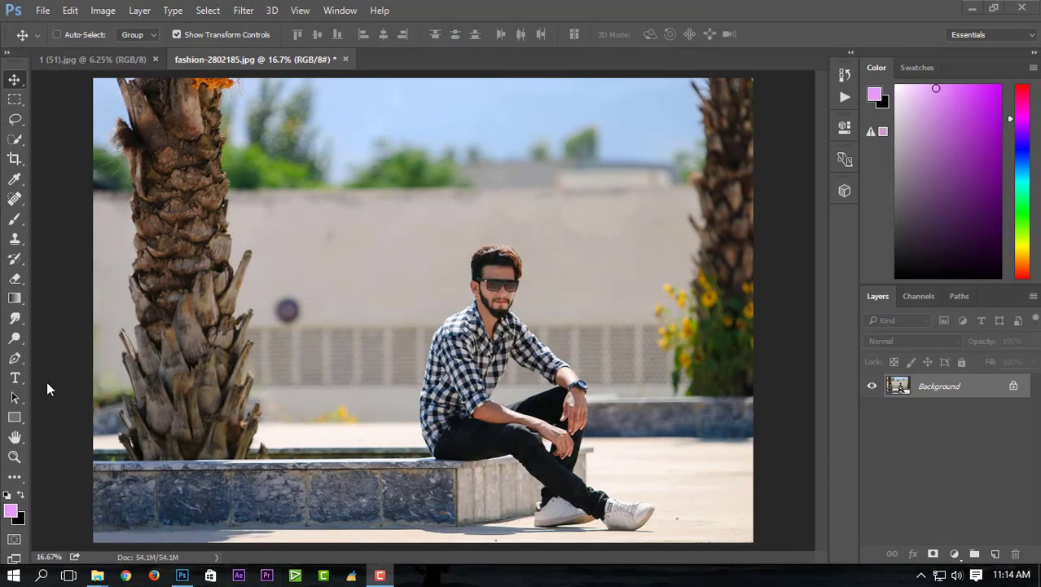
# - Select the Pen tool so the options bar shows Path options
pyautogui.click(15, 361)
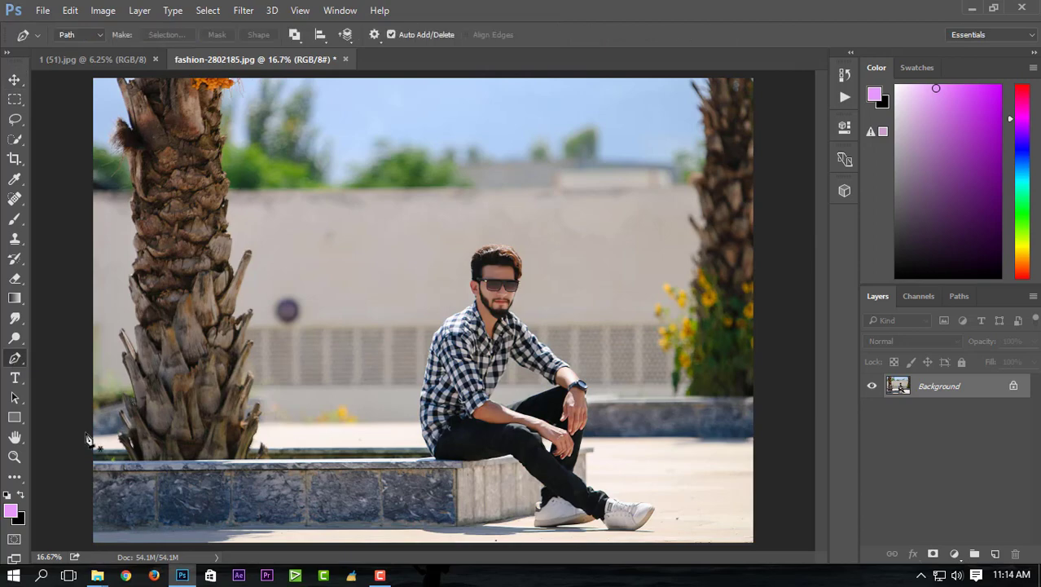
# - Apply Shadows/Highlights with shadows Radius 66 px and Amount 32%
pyautogui.click(103, 10)
pyautogui.moveTo(126, 50)
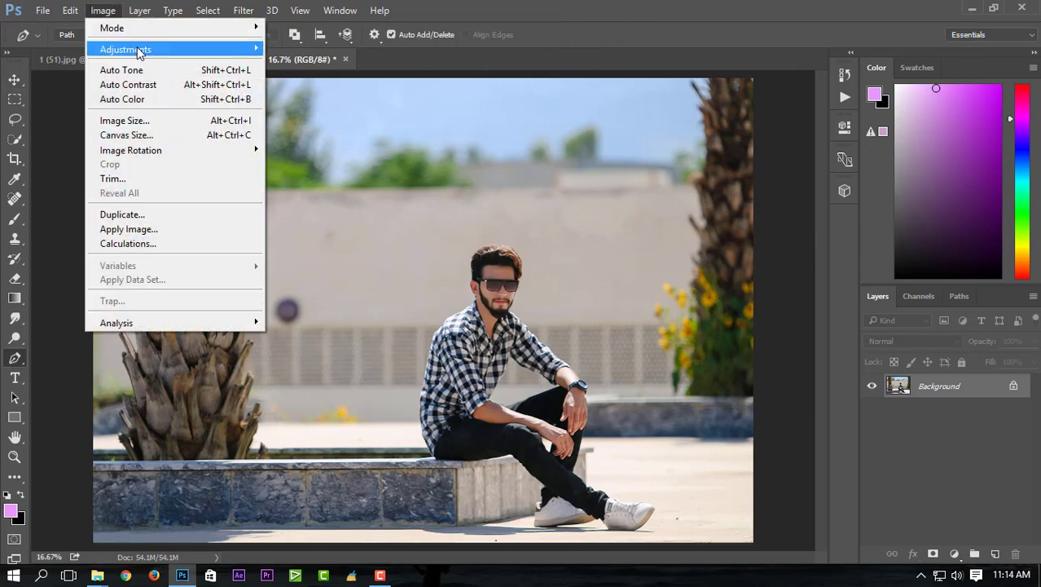
pyautogui.click(382, 303)
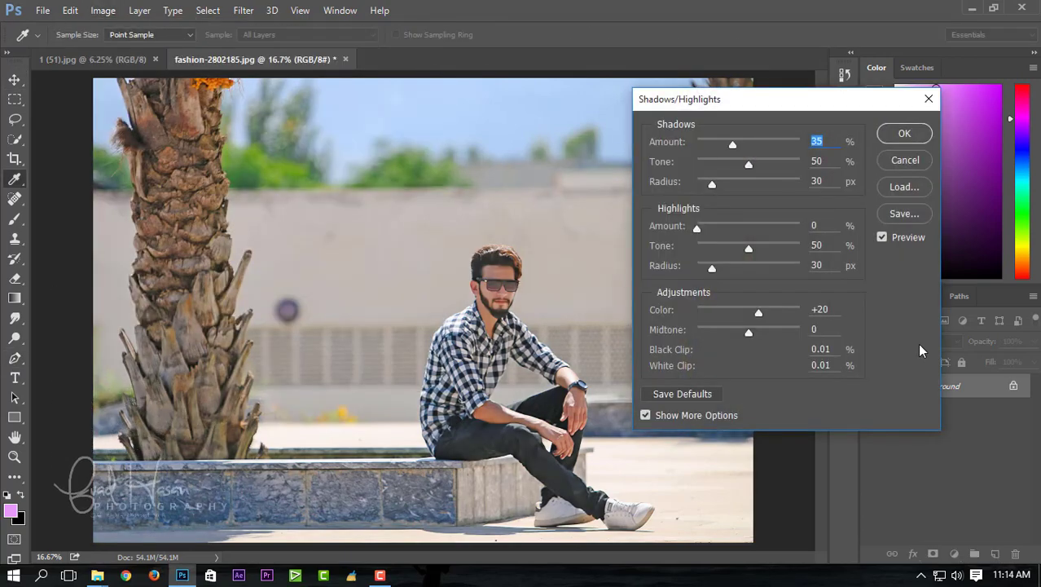
pyautogui.moveTo(712, 185); pyautogui.dragTo(731, 184)
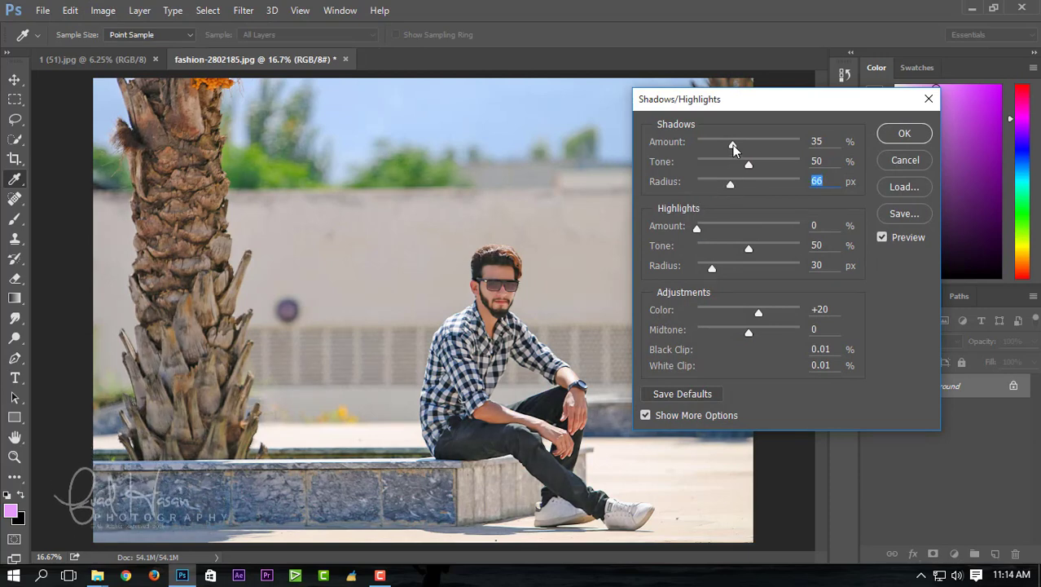
pyautogui.moveTo(732, 145); pyautogui.dragTo(720, 146)
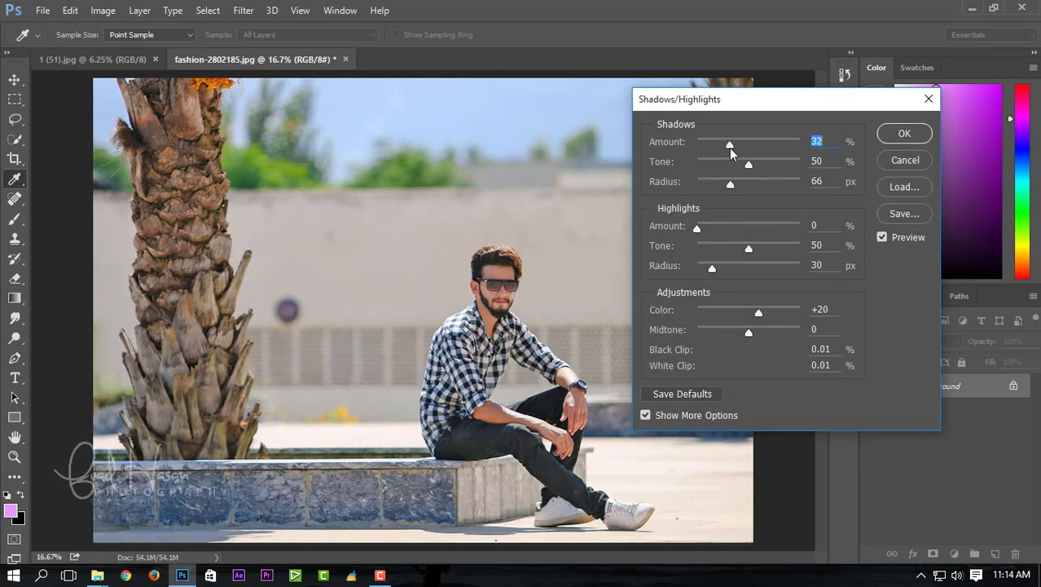
pyautogui.click(904, 132)
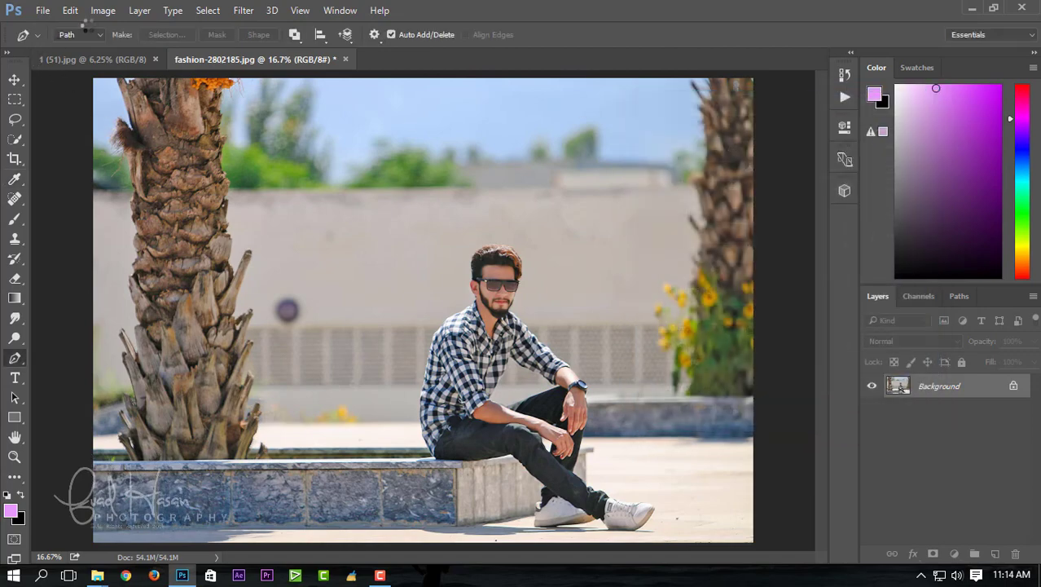
# - Apply Auto Contrast to the photo and check the man's head and sunglasses
pyautogui.click(102, 11)
pyautogui.moveTo(125, 49)
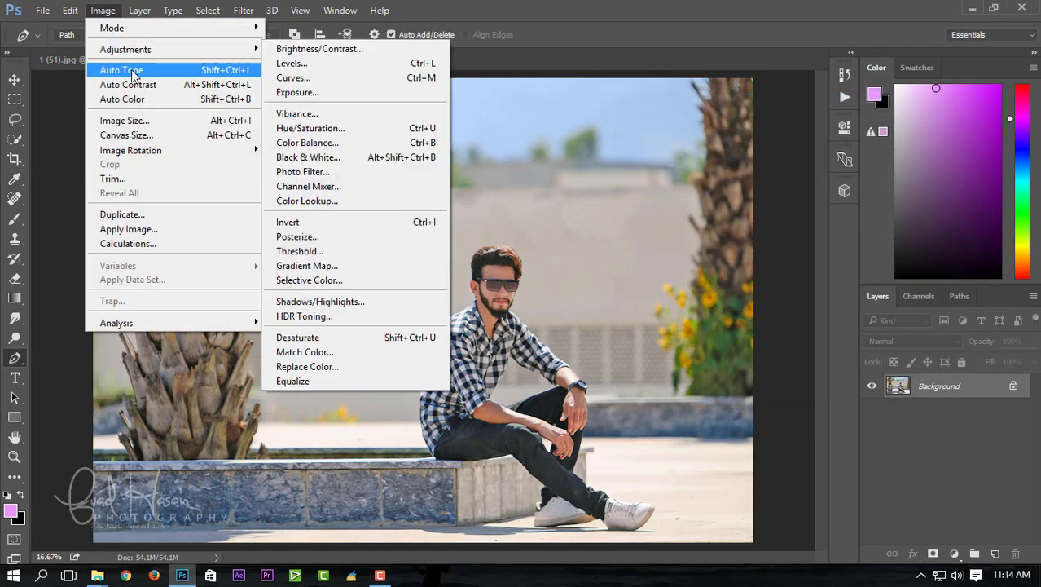
pyautogui.click(128, 85)
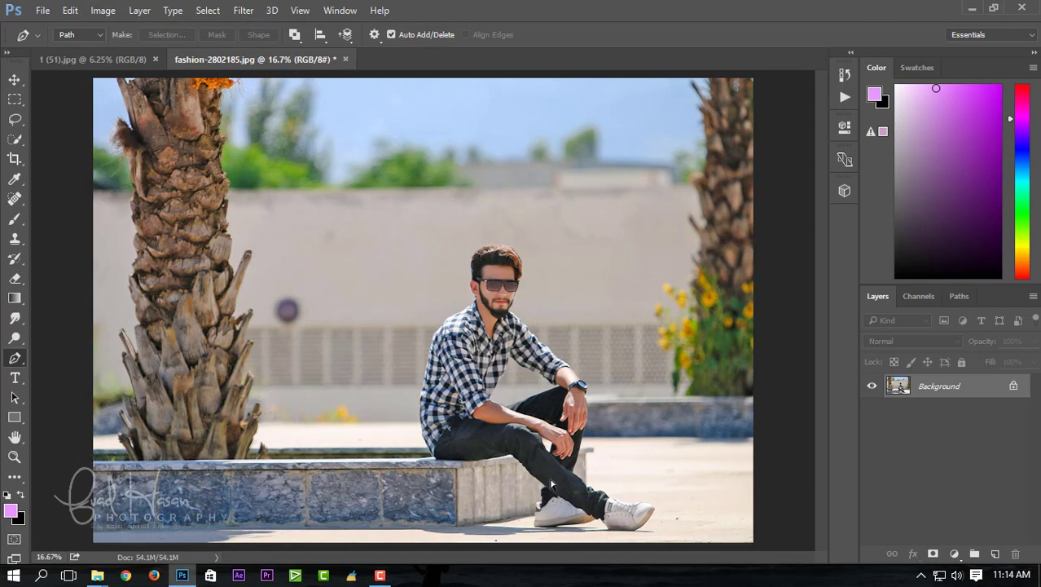
pyautogui.scroll(1, 552, 485)
pyautogui.scroll(1, 553, 473)
pyautogui.scroll(1, 432, 274)
pyautogui.scroll(2, 471, 281)
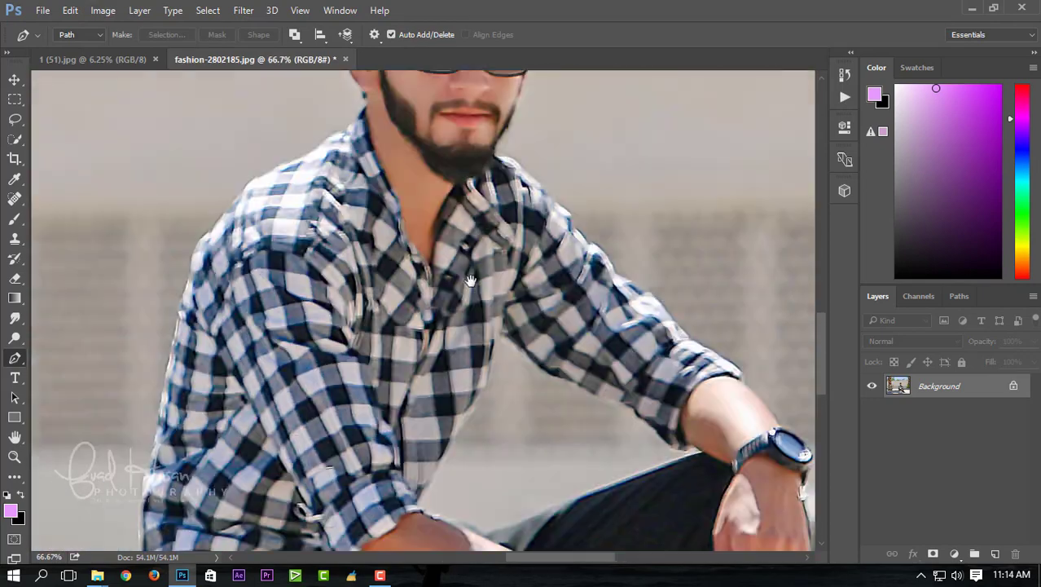
pyautogui.moveTo(471, 281); pyautogui.dragTo(469, 368)
pyautogui.scroll(-1, 503, 413)
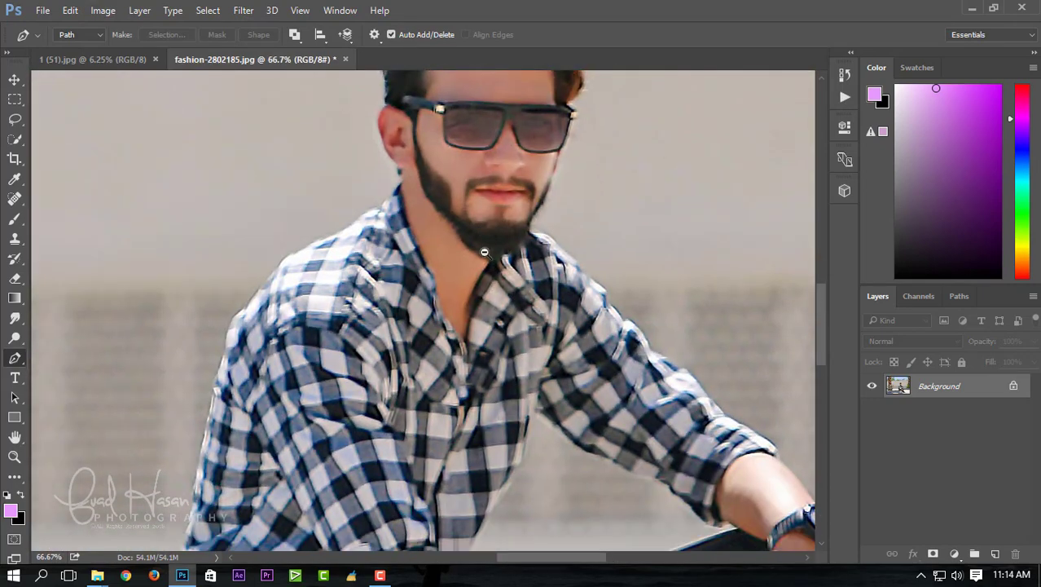
pyautogui.scroll(-1, 503, 413)
pyautogui.scroll(-2, 503, 413)
pyautogui.scroll(-1, 503, 413)
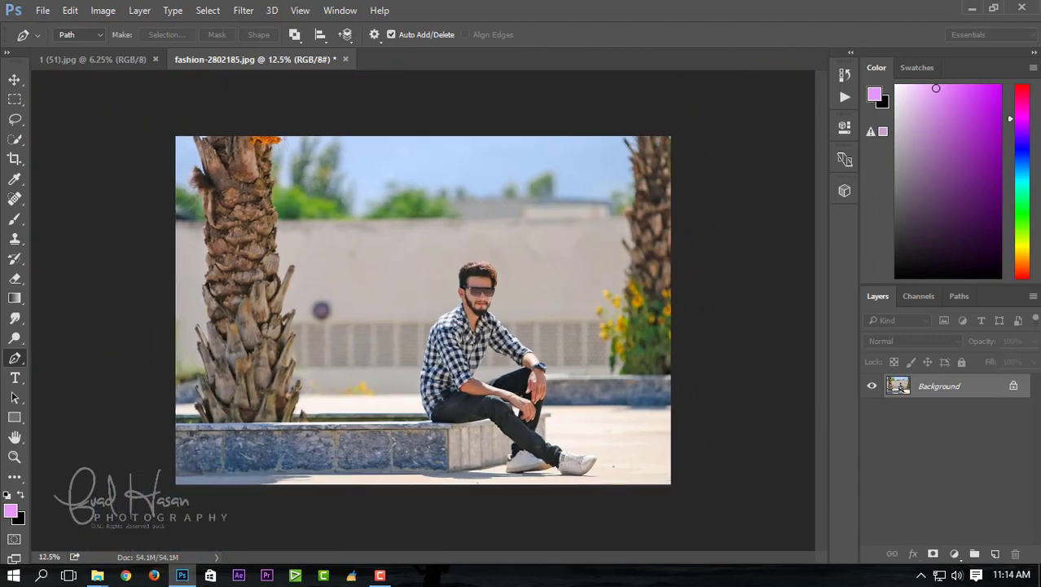
# - With Quick Selection, select the man's hair, beard, neck, shoulders and shirt
pyautogui.click(15, 140)
pyautogui.scroll(1, 450, 277)
pyautogui.scroll(1, 449, 277)
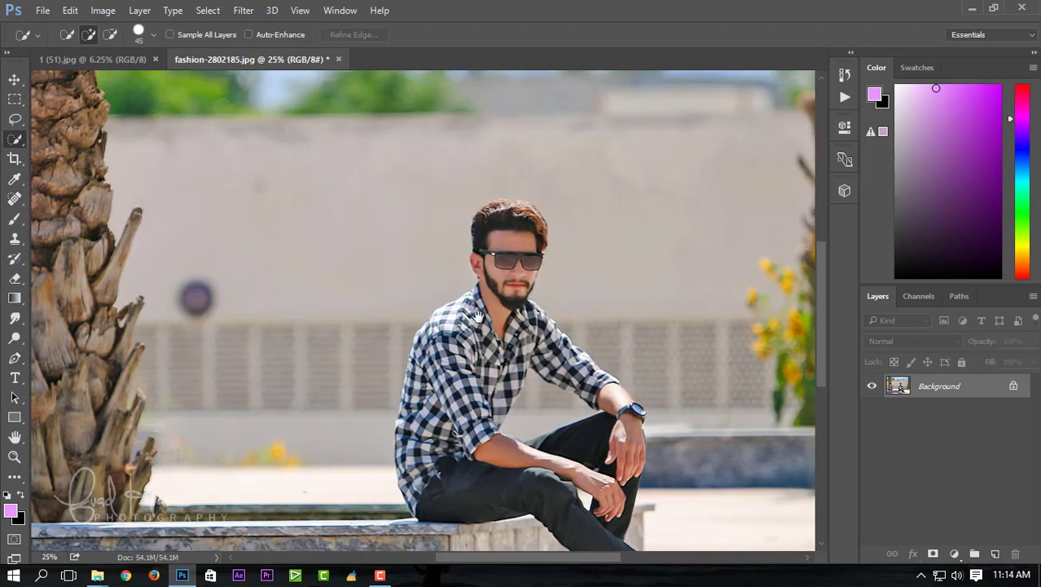
pyautogui.moveTo(417, 143)
pyautogui.mouseDown()
pyautogui.moveTo(404, 131)
pyautogui.moveTo(434, 115)
pyautogui.mouseUp()
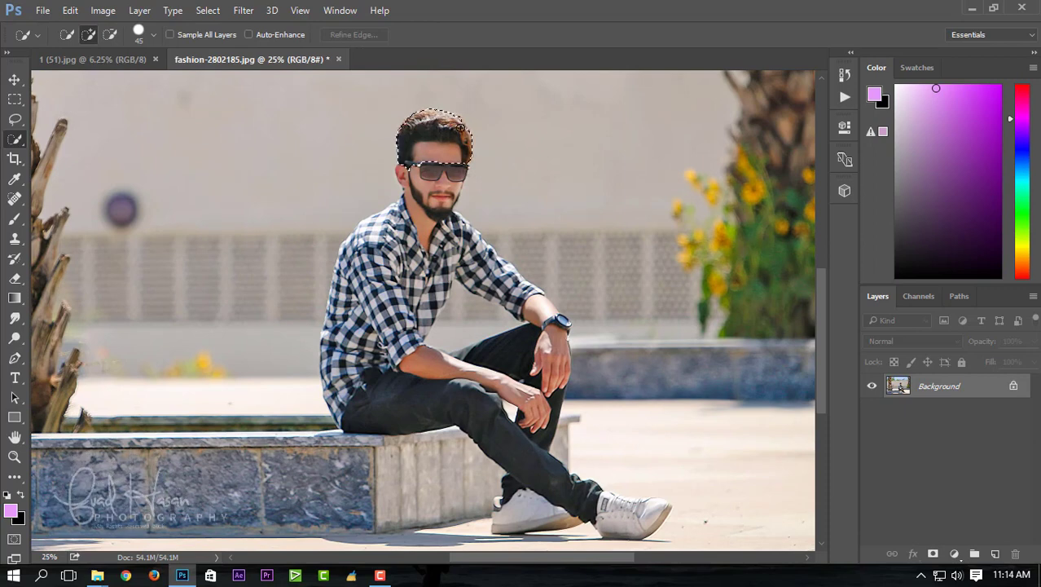
pyautogui.moveTo(447, 221); pyautogui.dragTo(437, 237)
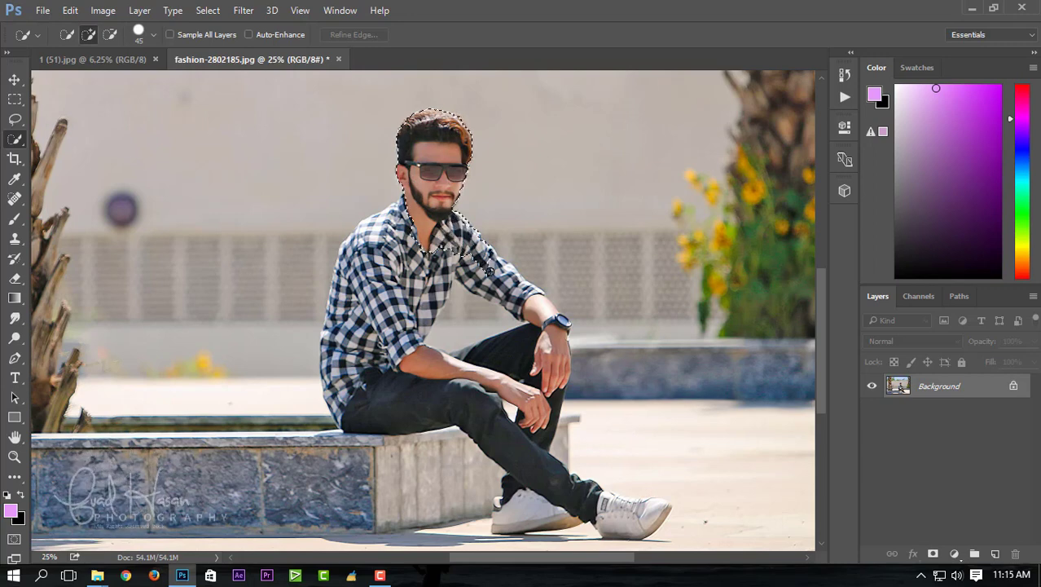
pyautogui.moveTo(489, 270); pyautogui.dragTo(502, 295)
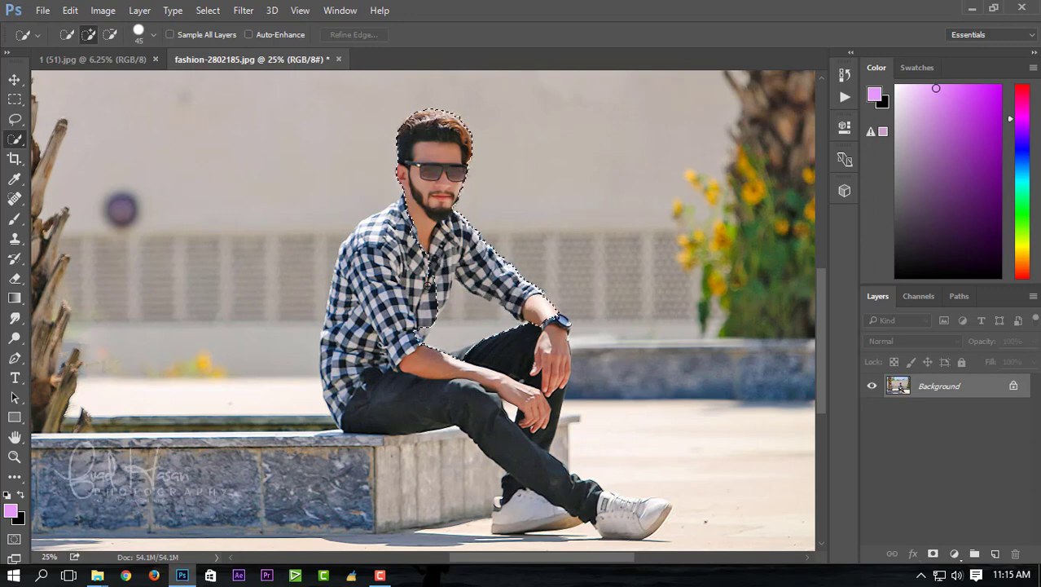
pyautogui.moveTo(487, 298); pyautogui.dragTo(379, 278)
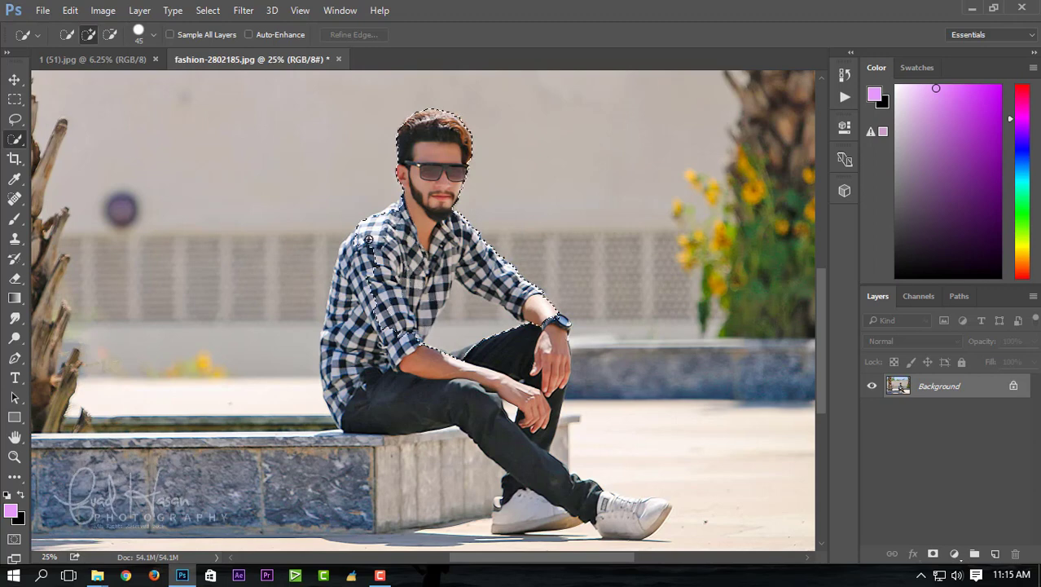
pyautogui.moveTo(368, 237); pyautogui.dragTo(362, 254)
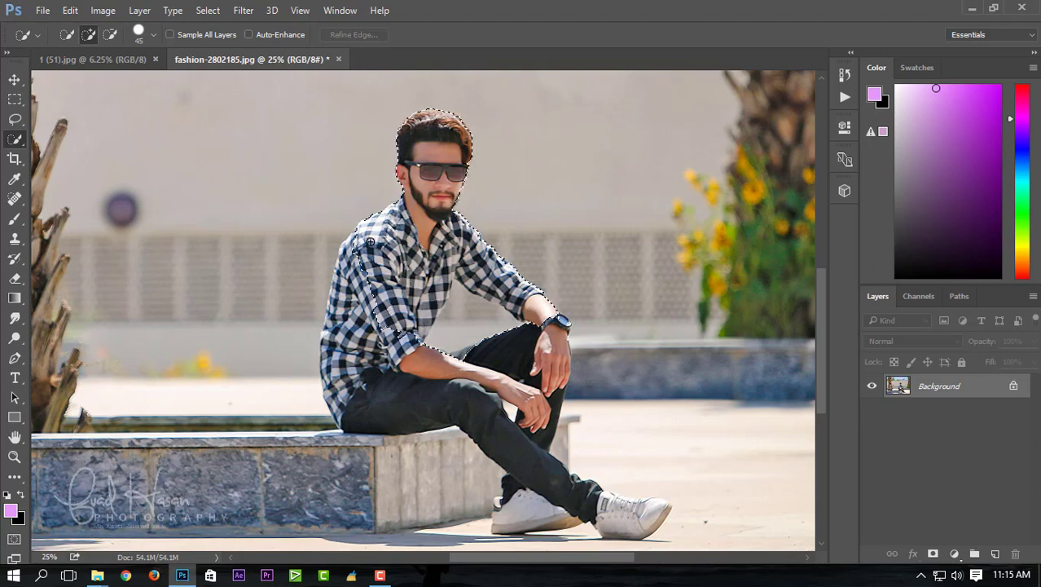
pyautogui.moveTo(355, 241); pyautogui.dragTo(337, 313)
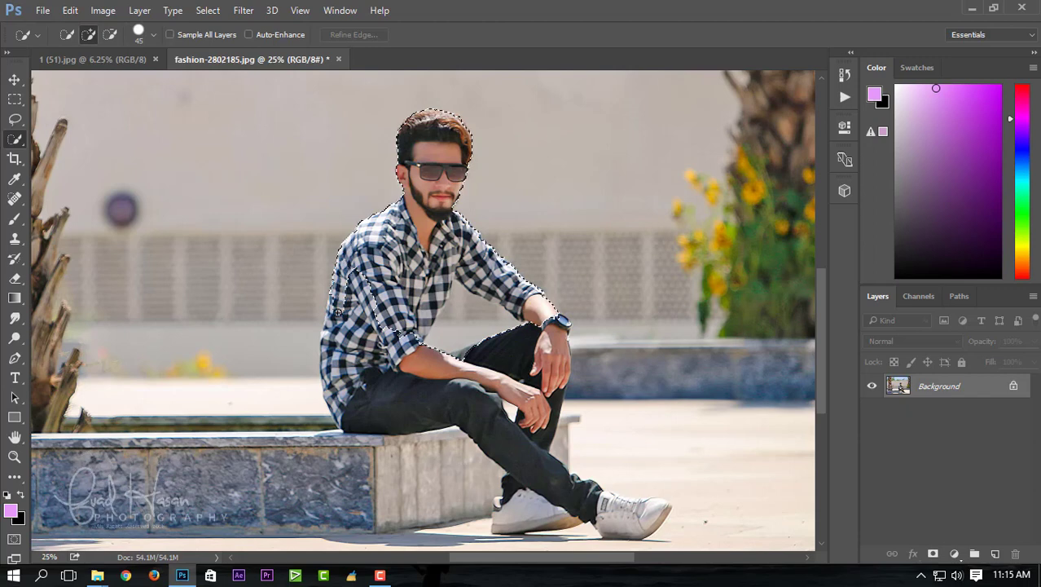
# - Add the jeans, lower legs, left shoe and lower left side to the selection
pyautogui.moveTo(369, 389); pyautogui.dragTo(551, 337)
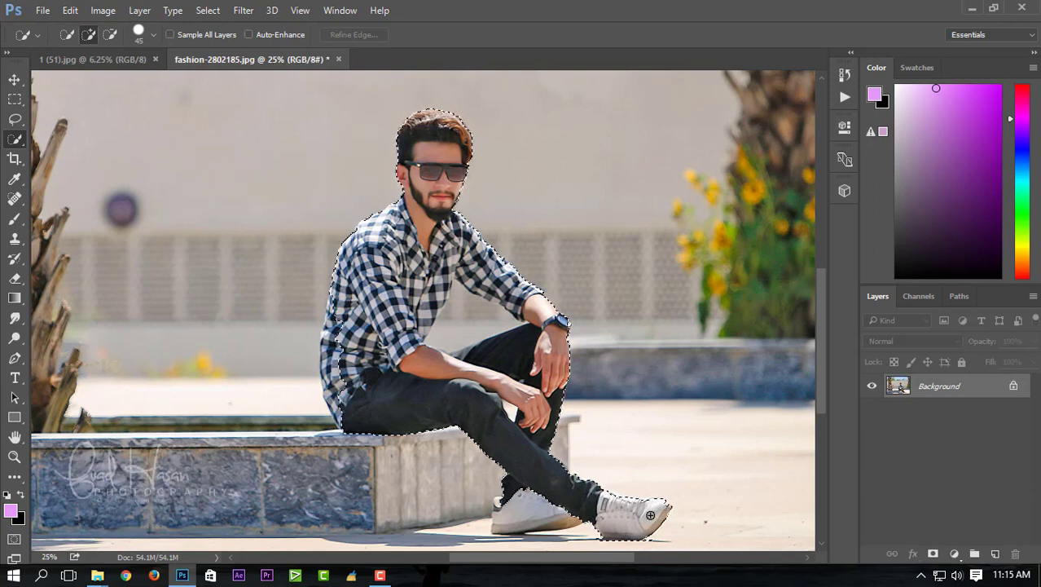
pyautogui.moveTo(499, 505); pyautogui.dragTo(507, 518)
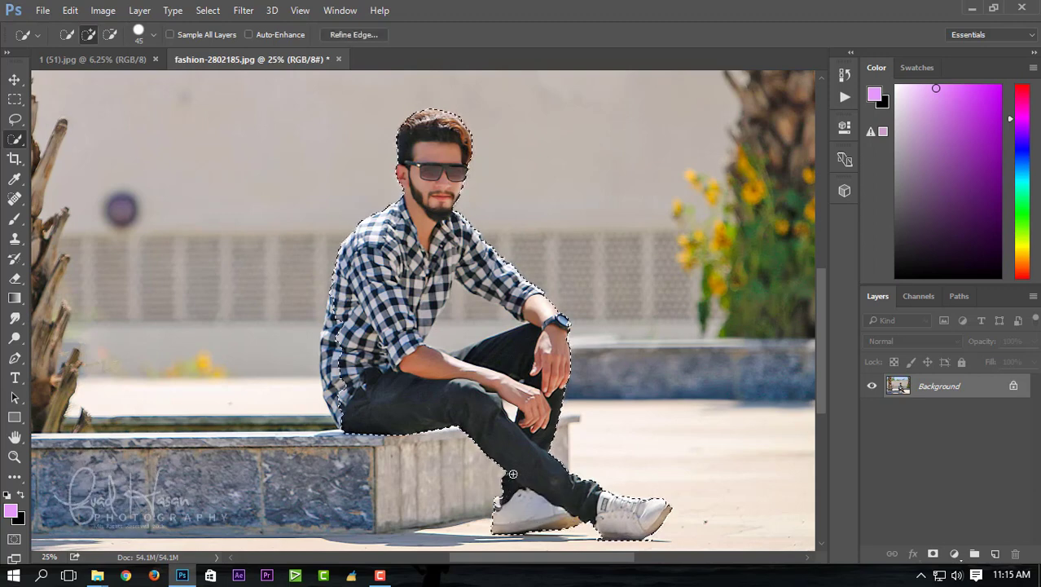
pyautogui.moveTo(340, 397)
pyautogui.mouseDown()
pyautogui.moveTo(336, 415)
pyautogui.moveTo(332, 324)
pyautogui.mouseUp()
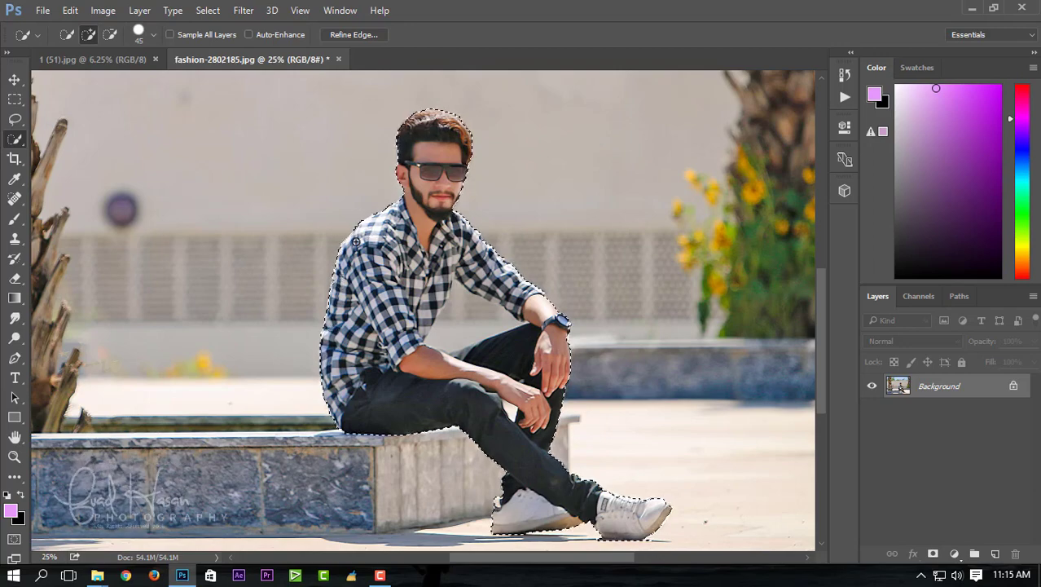
pyautogui.scroll(1, 422, 147)
pyautogui.scroll(2, 422, 147)
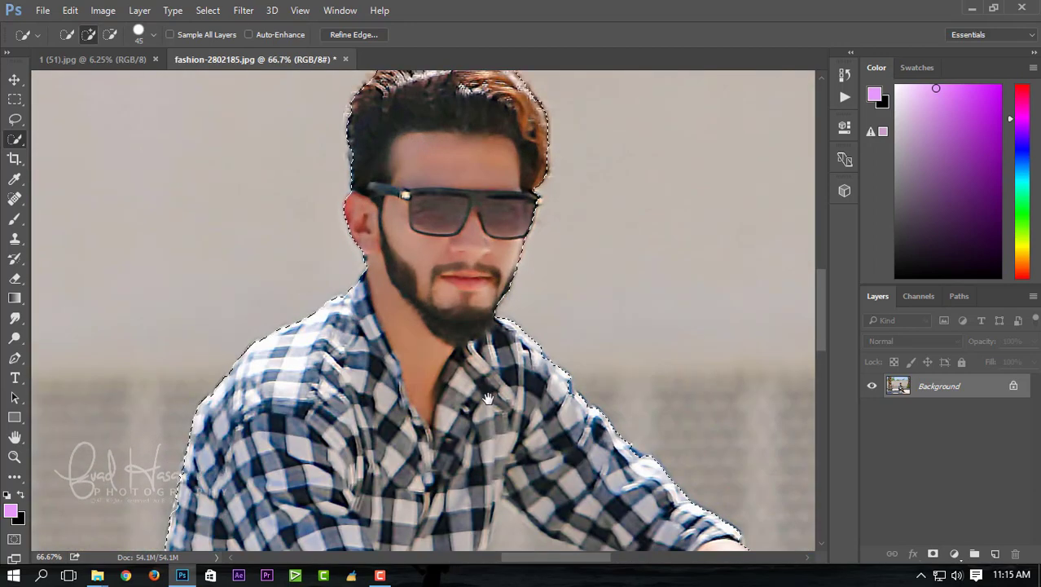
# - With a smaller subtract brush, cut the background above the arm out of the selection
pyautogui.moveTo(452, 257)
pyautogui.mouseDown()
pyautogui.moveTo(422, 383)
pyautogui.moveTo(394, 105)
pyautogui.mouseUp()
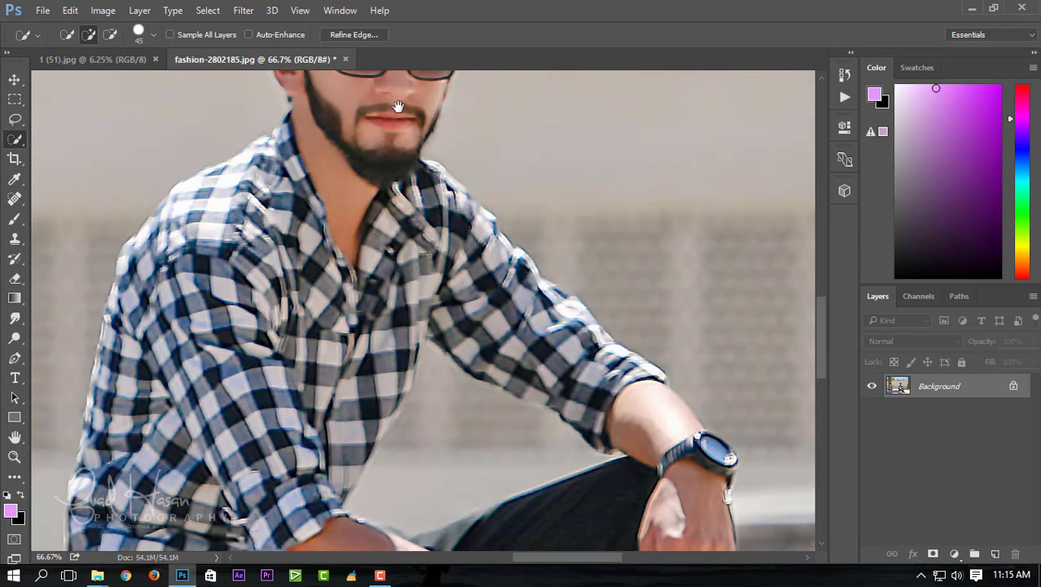
pyautogui.moveTo(453, 537); pyautogui.dragTo(408, 304)
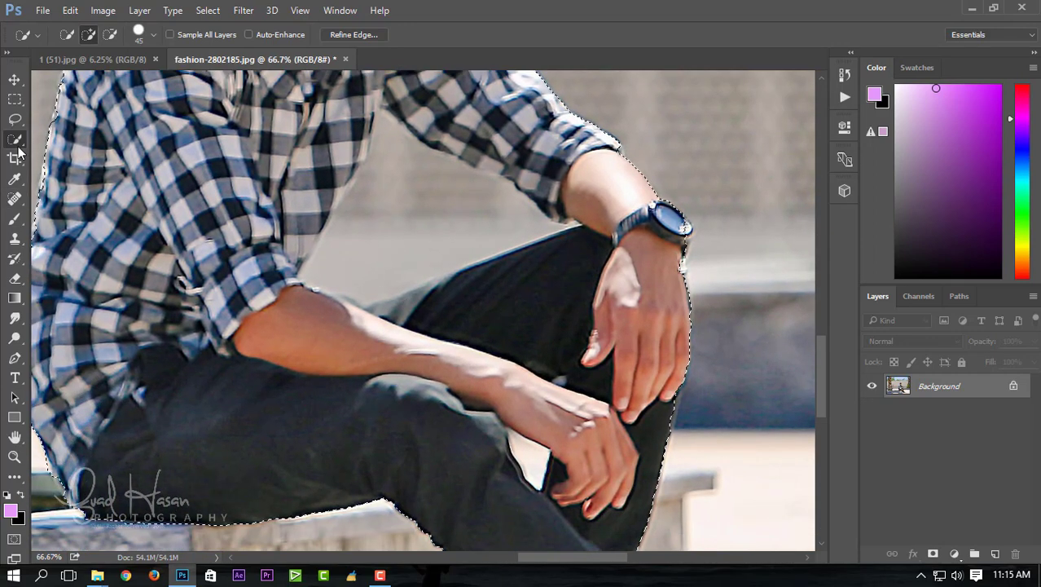
pyautogui.keyDown('alt'); pyautogui.click(444, 200); pyautogui.keyUp('alt')
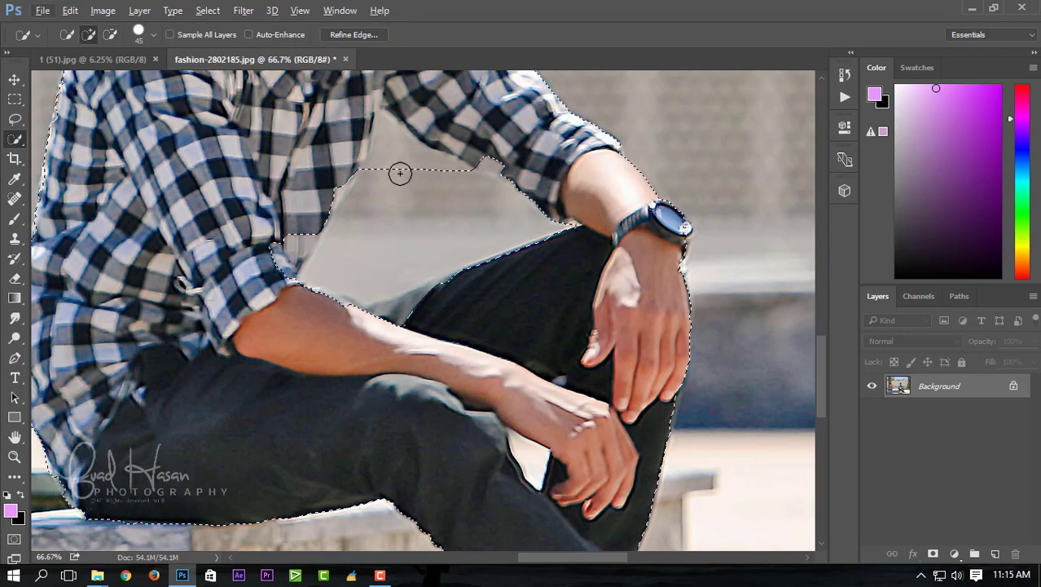
pyautogui.press('[')
pyautogui.press('[')
pyautogui.press('[')
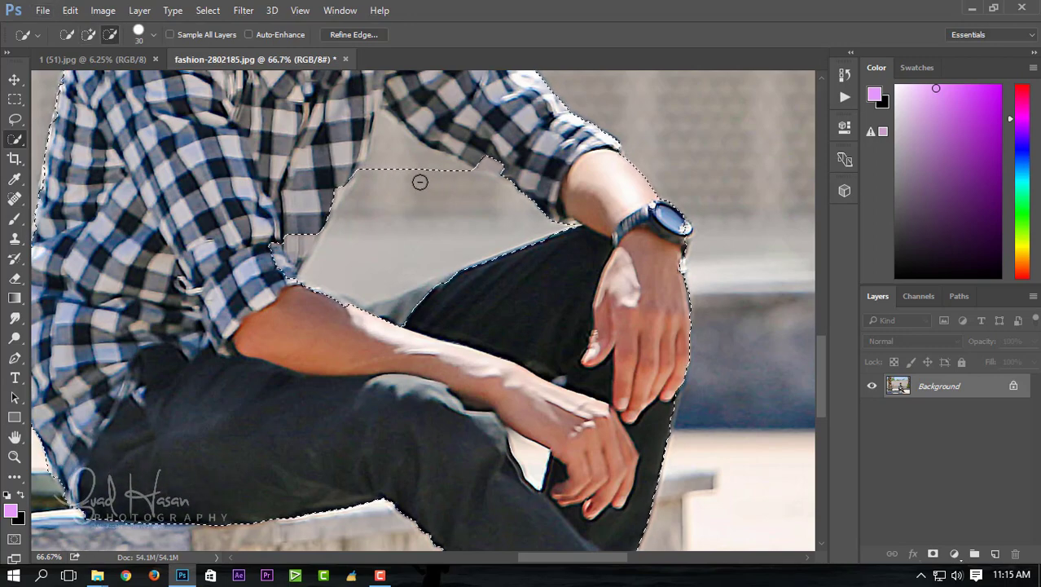
pyautogui.moveTo(402, 150)
pyautogui.mouseDown()
pyautogui.moveTo(381, 159)
pyautogui.moveTo(448, 168)
pyautogui.mouseUp()
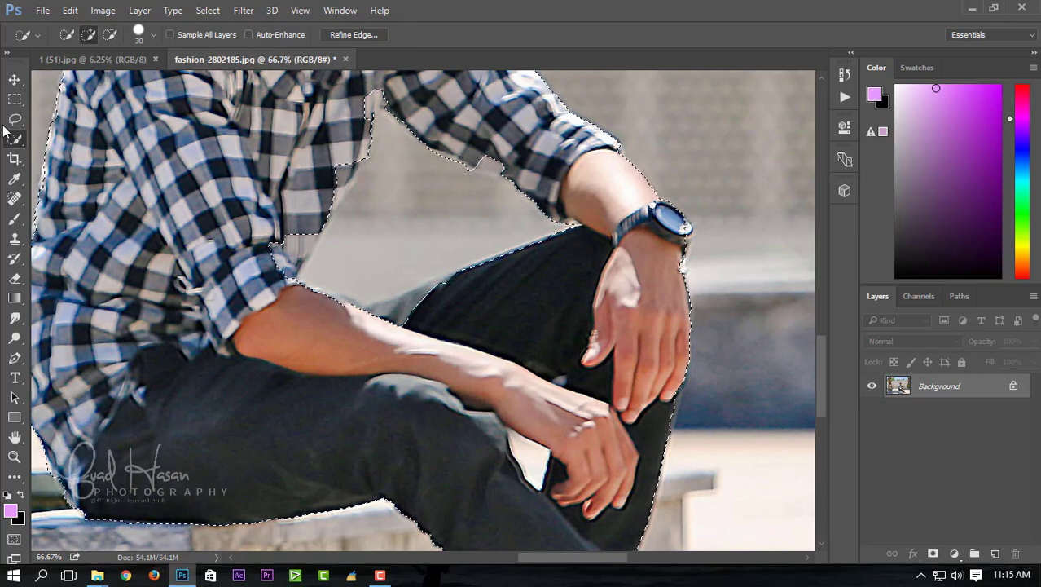
# - With the Lasso, touch up the selection edge along the shirt, sleeve and arm
pyautogui.press('l')
pyautogui.moveTo(402, 103); pyautogui.dragTo(315, 247)
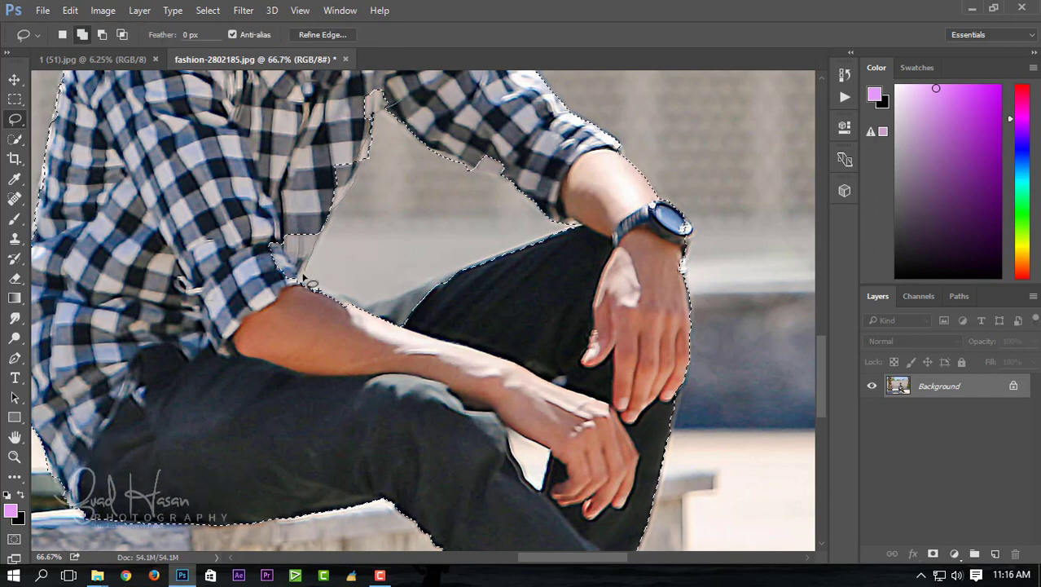
pyautogui.moveTo(353, 305); pyautogui.dragTo(425, 284)
pyautogui.moveTo(281, 113); pyautogui.dragTo(285, 106)
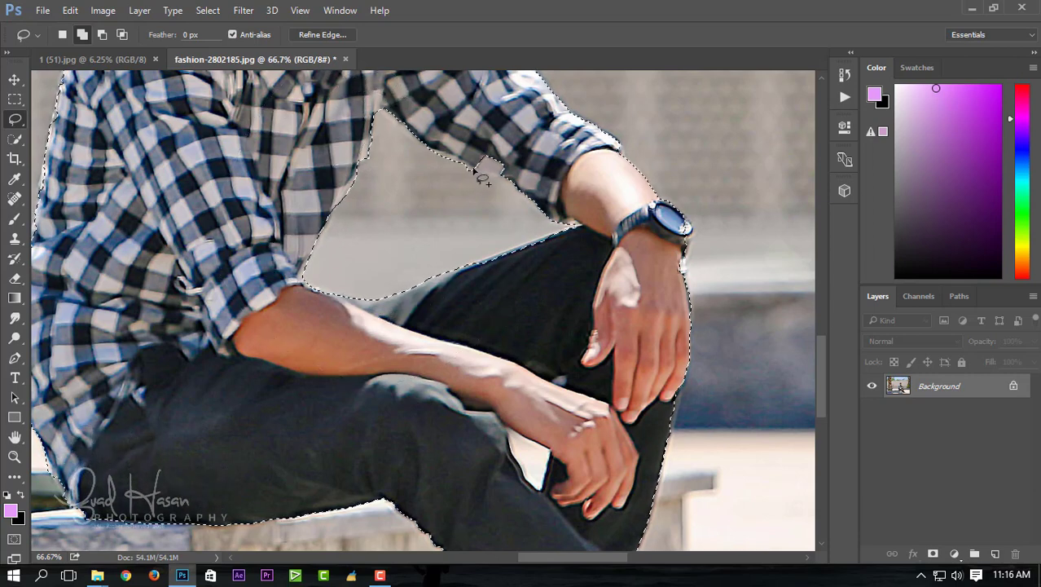
pyautogui.moveTo(497, 130); pyautogui.dragTo(473, 171)
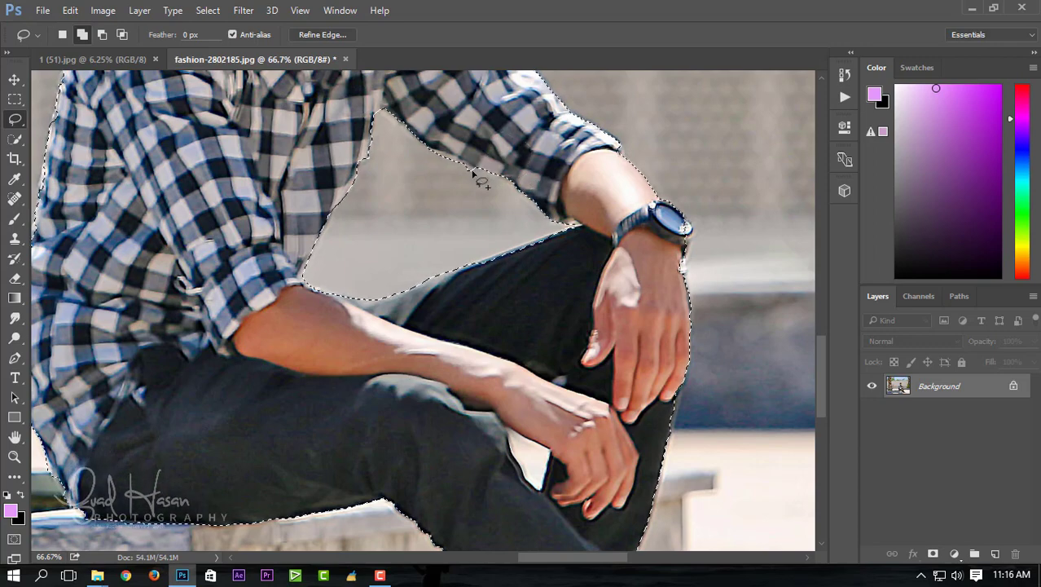
# - Add the forearm's right edge and subtract the gap between arm and leg
pyautogui.press('alt')
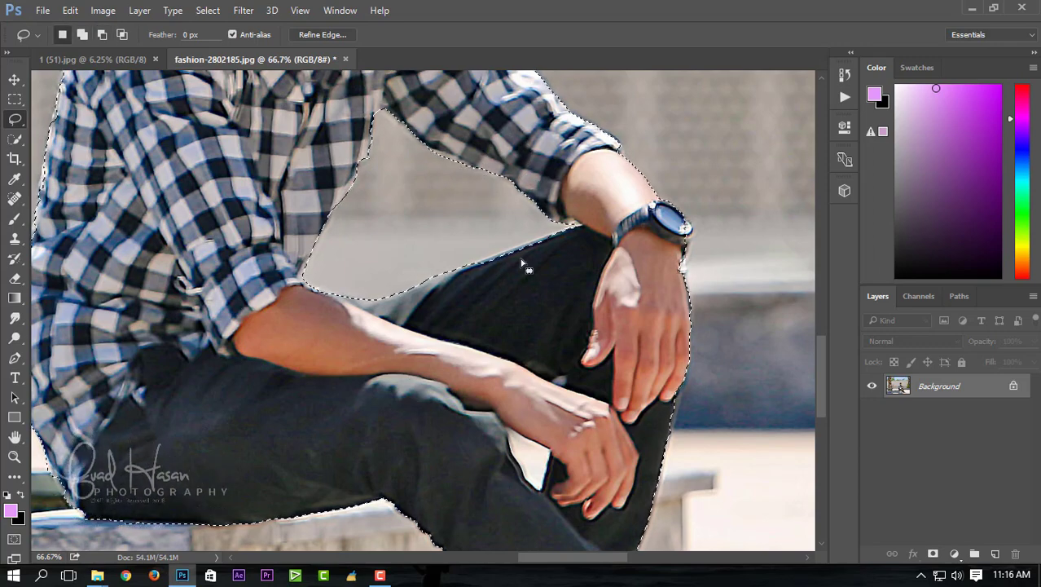
pyautogui.press('space')
pyautogui.moveTo(405, 211); pyautogui.dragTo(466, 248)
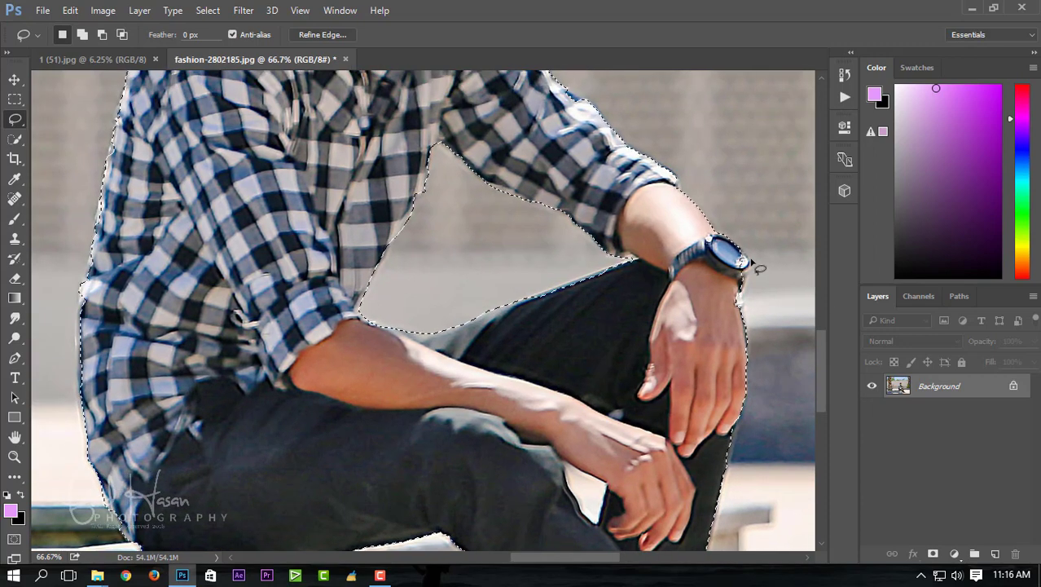
pyautogui.press('shift')
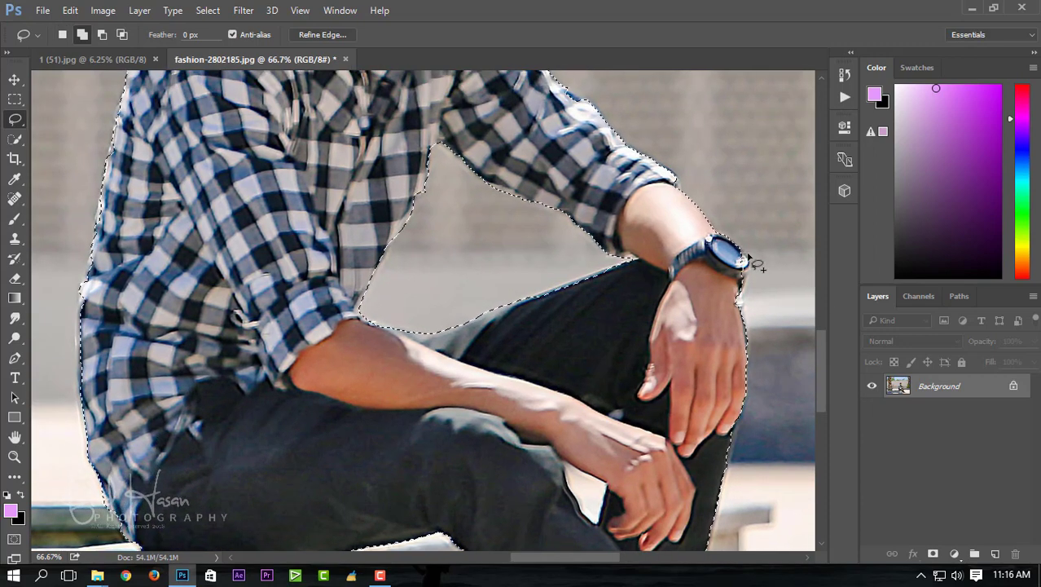
pyautogui.moveTo(750, 305); pyautogui.dragTo(750, 365)
pyautogui.scroll(-5, 693, 284)
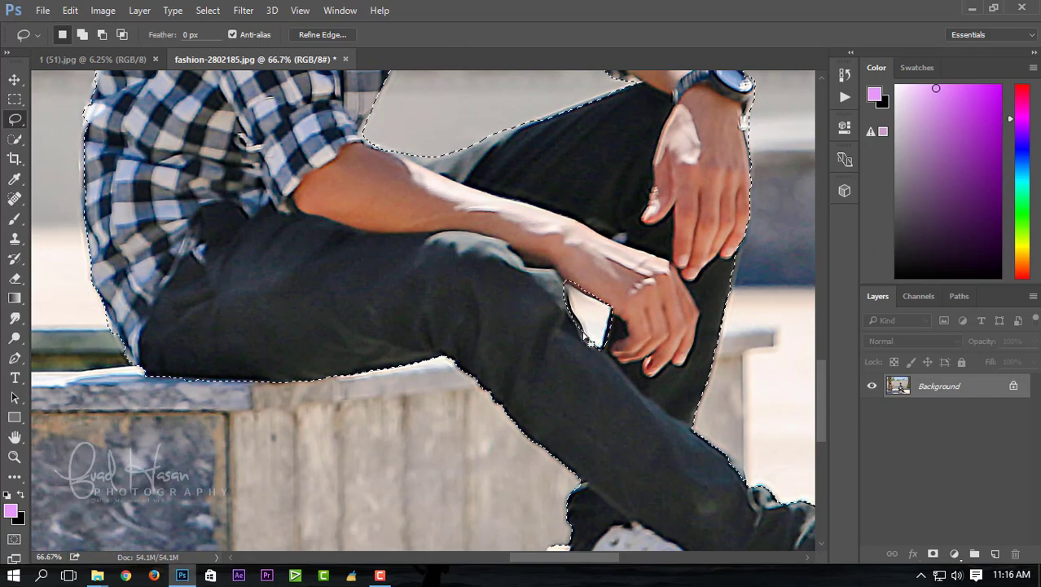
pyautogui.press('alt')
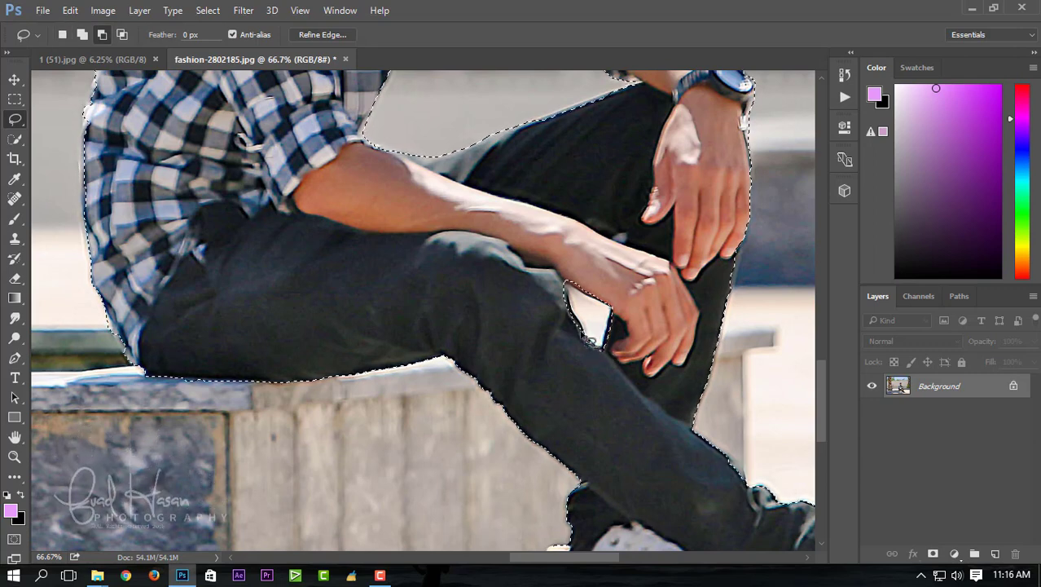
pyautogui.moveTo(603, 311); pyautogui.dragTo(605, 349)
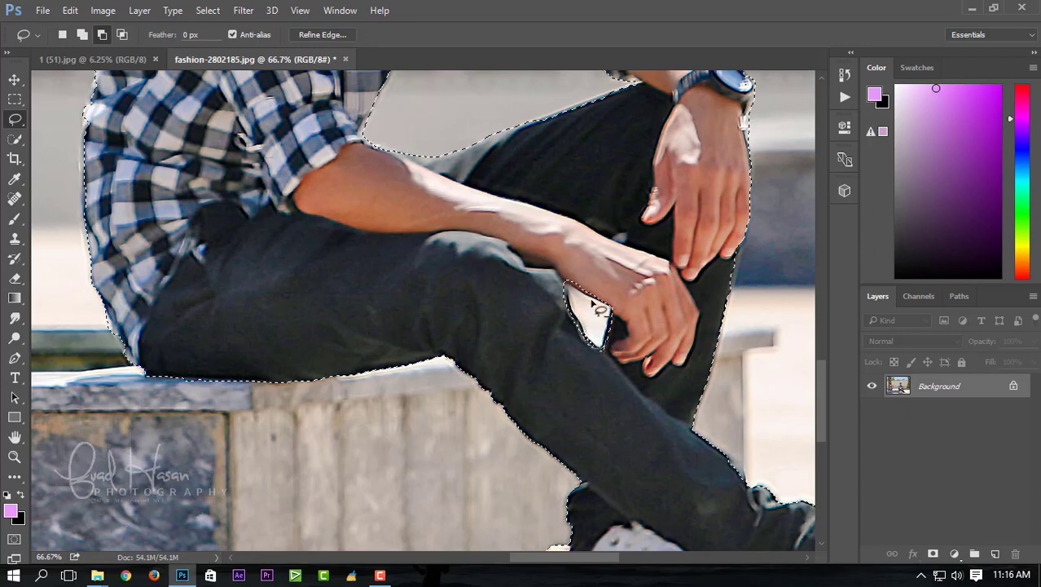
# - Add the right sneaker's toe to the selection
pyautogui.moveTo(601, 310)
pyautogui.mouseDown()
pyautogui.moveTo(440, 304)
pyautogui.moveTo(244, 267)
pyautogui.mouseUp()
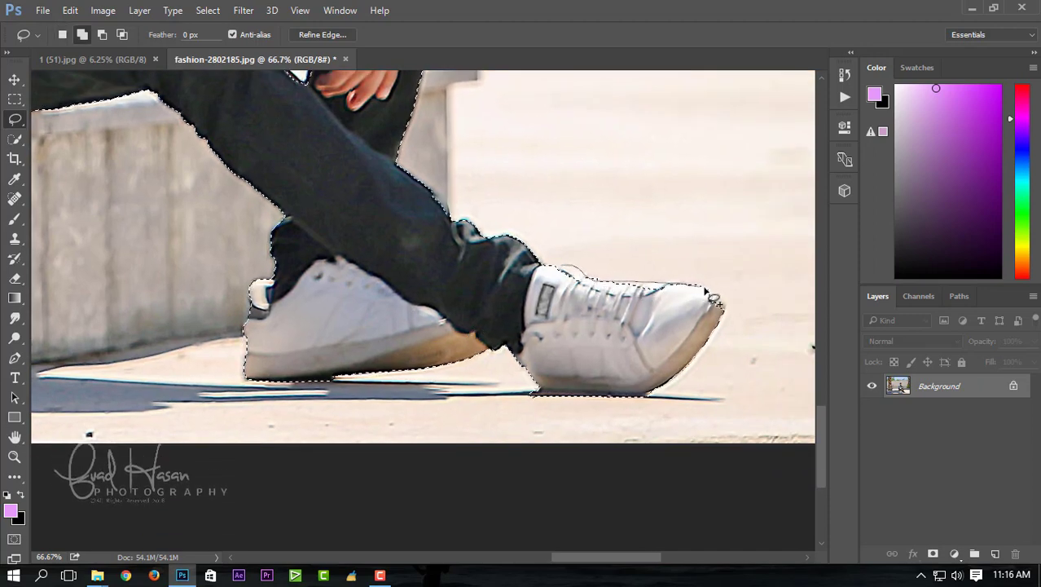
pyautogui.moveTo(674, 286); pyautogui.dragTo(555, 351)
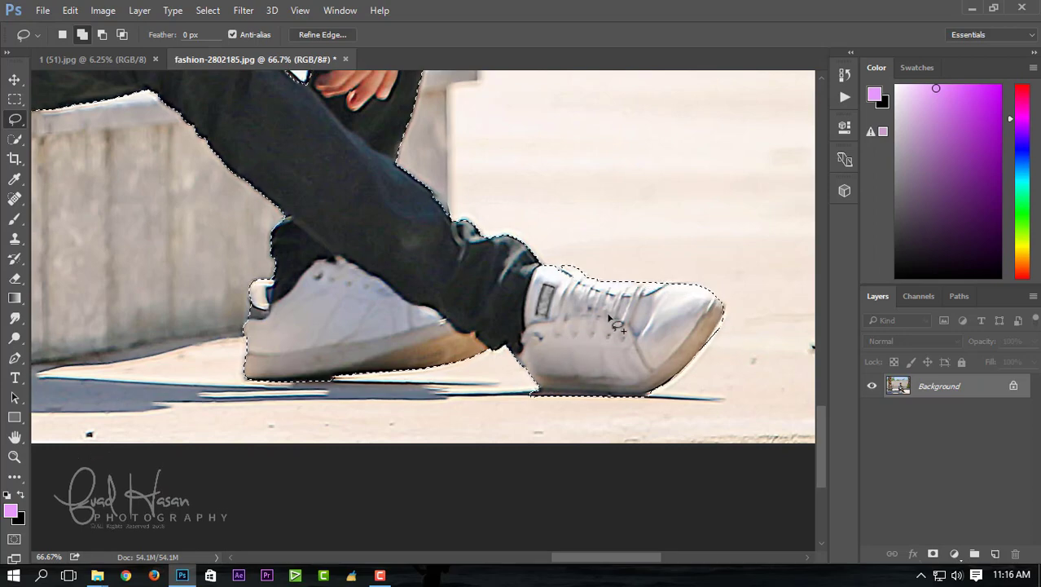
pyautogui.scroll(1, 508, 314)
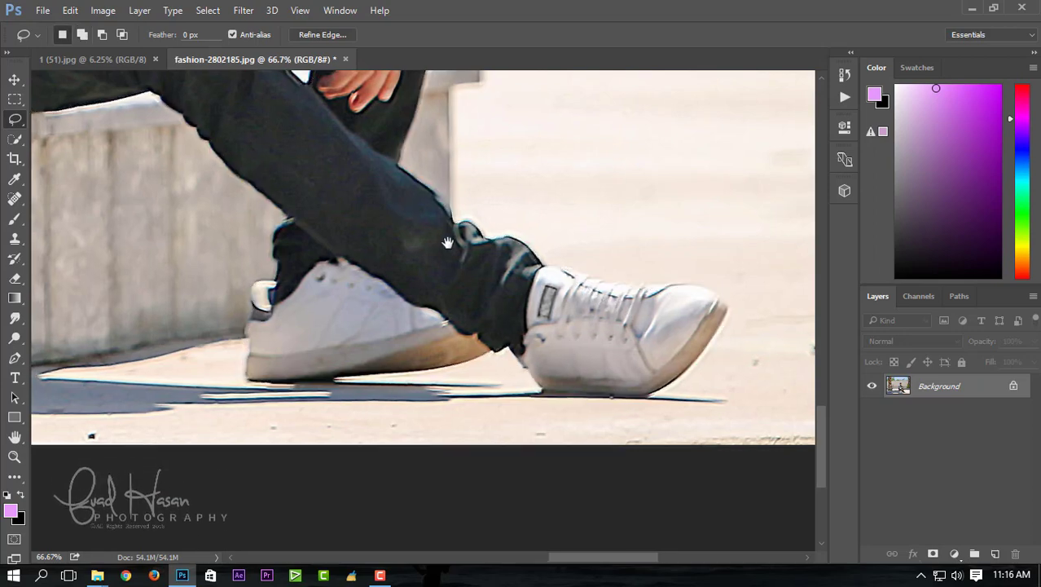
pyautogui.scroll(3, 508, 314)
pyautogui.scroll(3, 507, 312)
pyautogui.scroll(3, 506, 310)
pyautogui.scroll(-1, 506, 310)
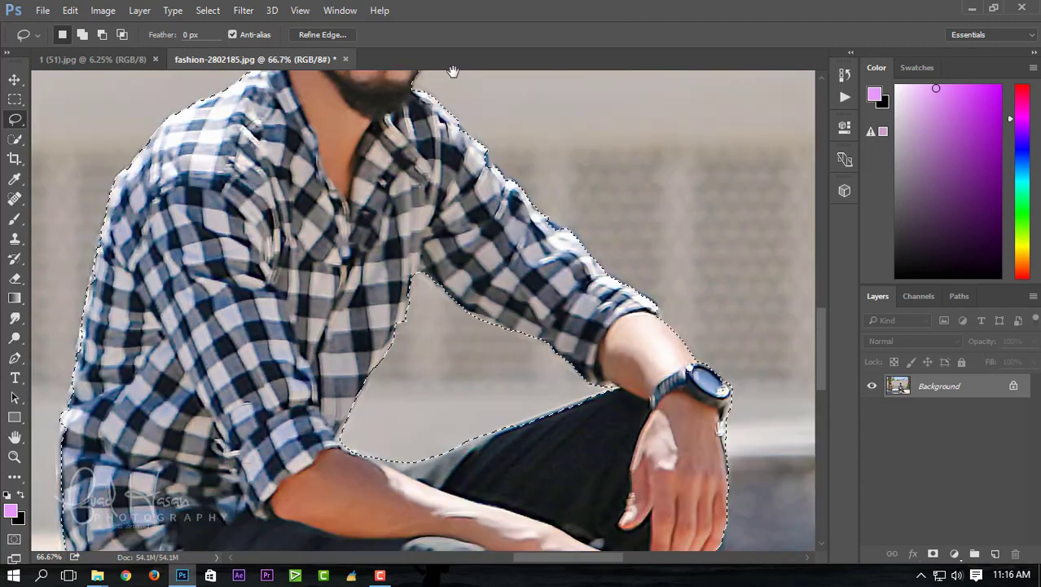
pyautogui.scroll(-3, 497, 293)
pyautogui.scroll(5, 462, 228)
pyautogui.scroll(-2, 462, 228)
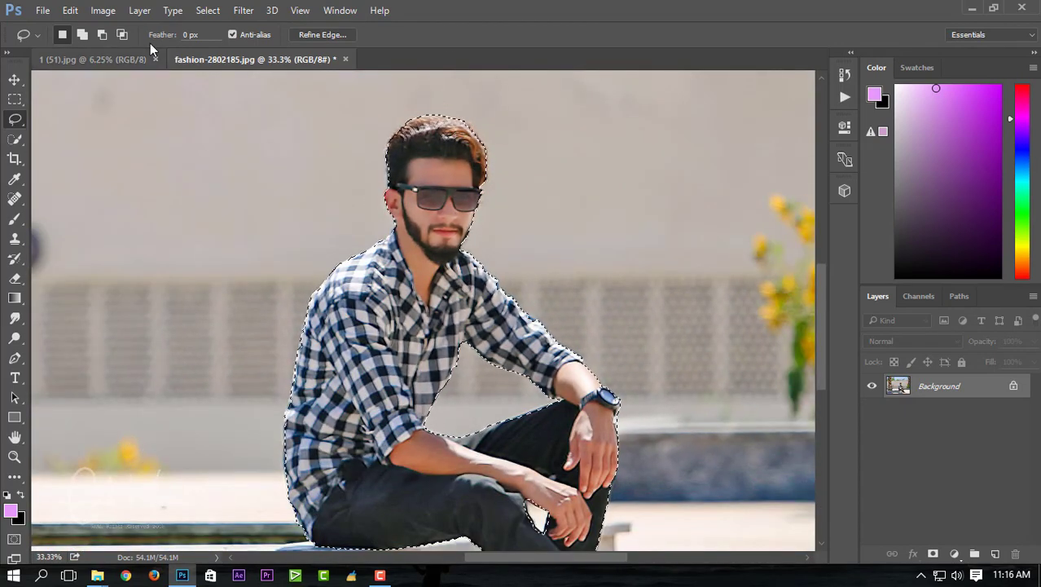
pyautogui.click(198, 11)
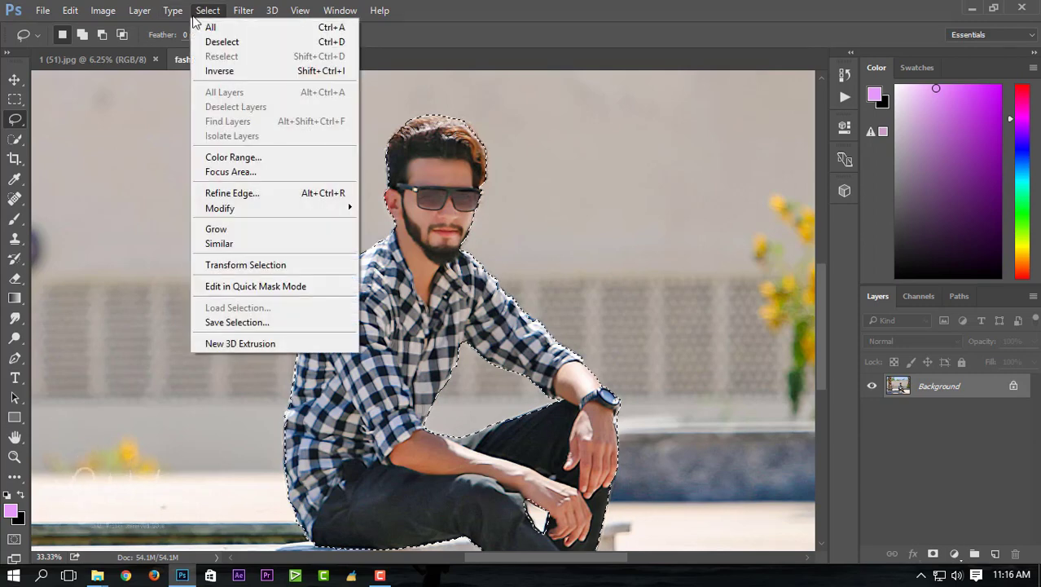
# - Refine Edge along the top and sides of the hair, outputting to a new layer
pyautogui.click(237, 193)
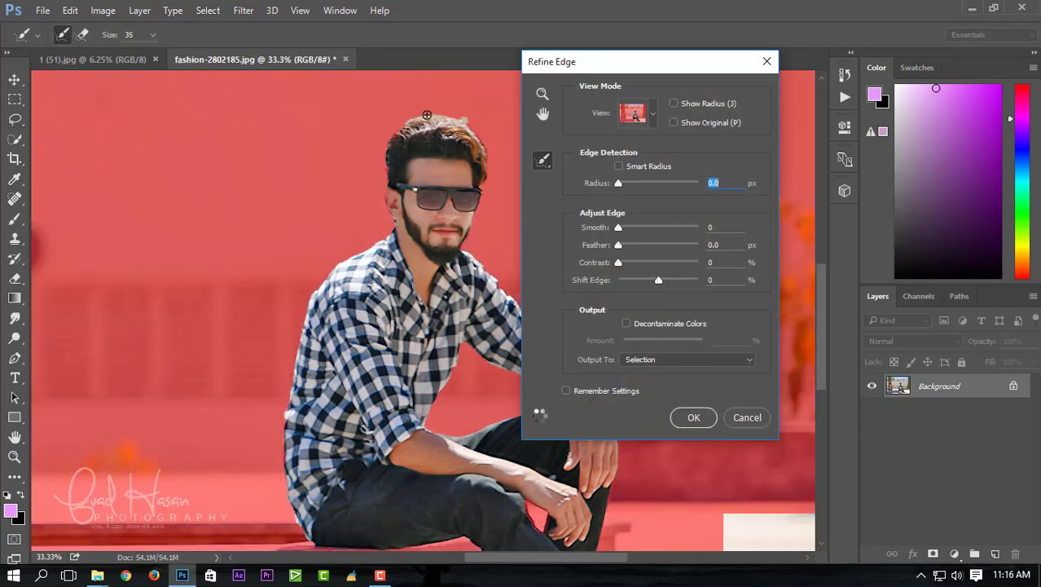
pyautogui.moveTo(463, 120); pyautogui.dragTo(393, 133)
pyautogui.moveTo(384, 179); pyautogui.dragTo(449, 119)
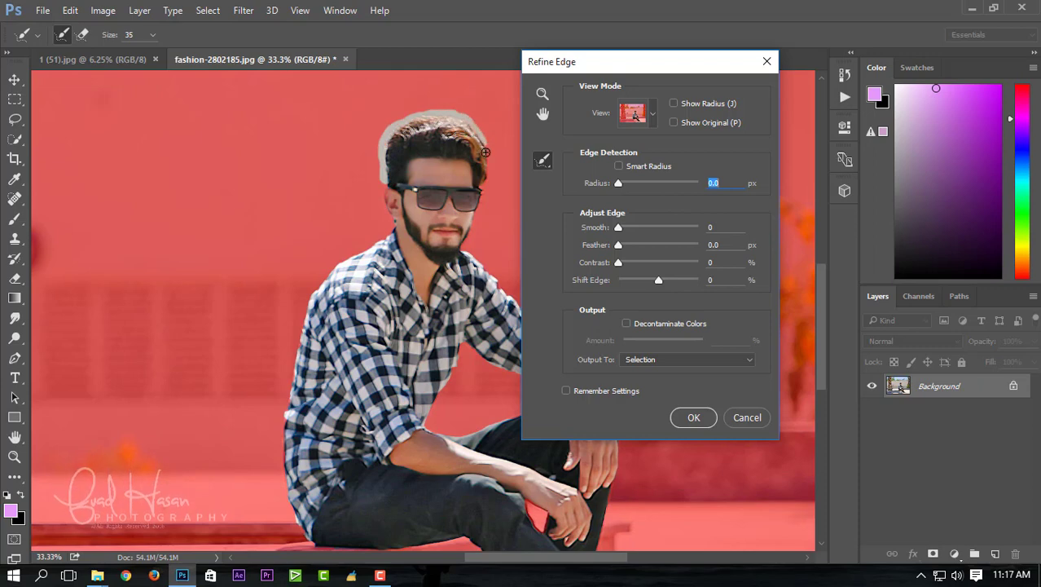
pyautogui.moveTo(485, 153); pyautogui.dragTo(486, 171)
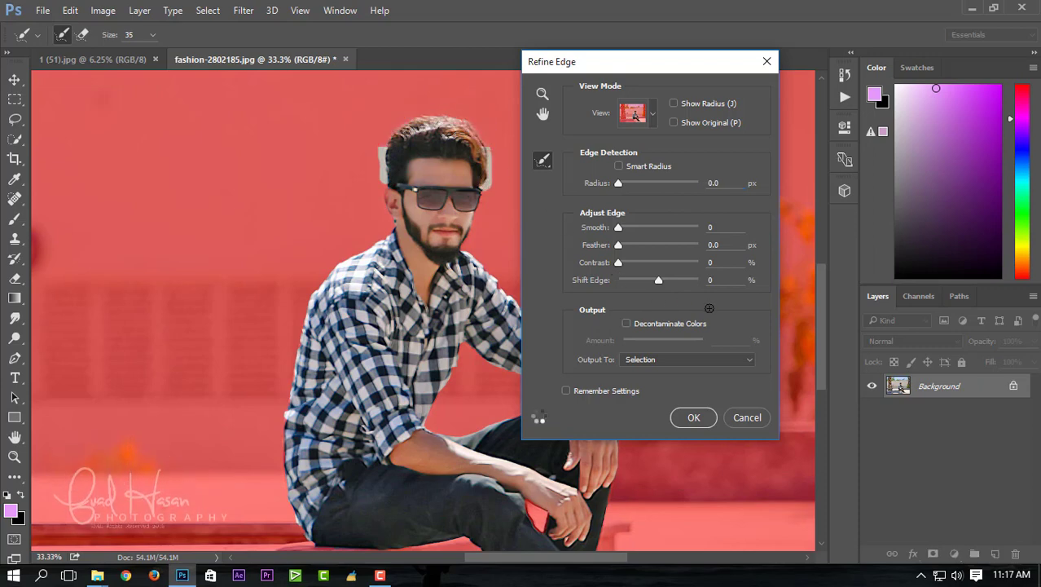
pyautogui.click(671, 359)
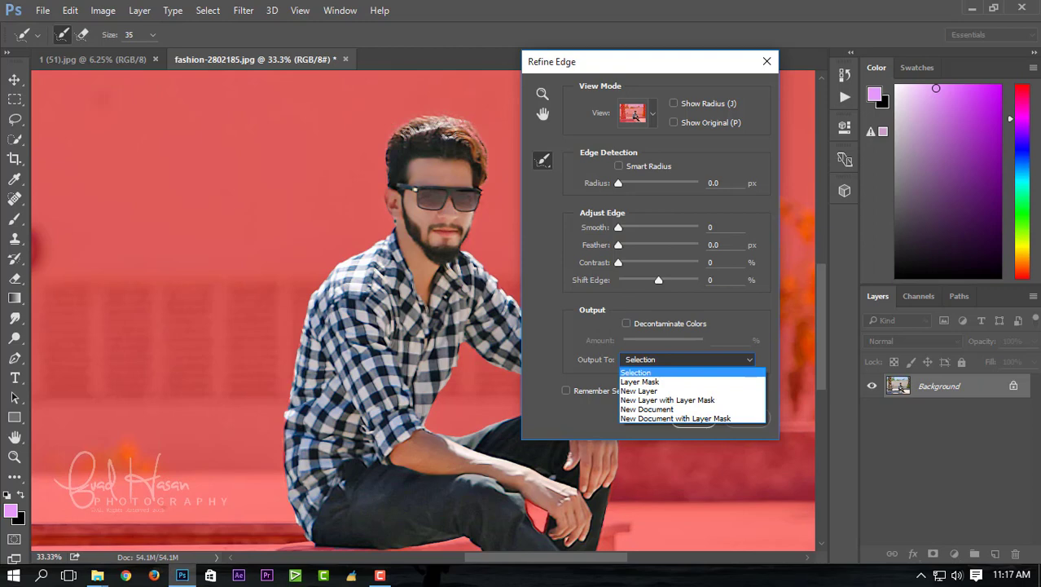
pyautogui.click(642, 397)
pyautogui.click(694, 417)
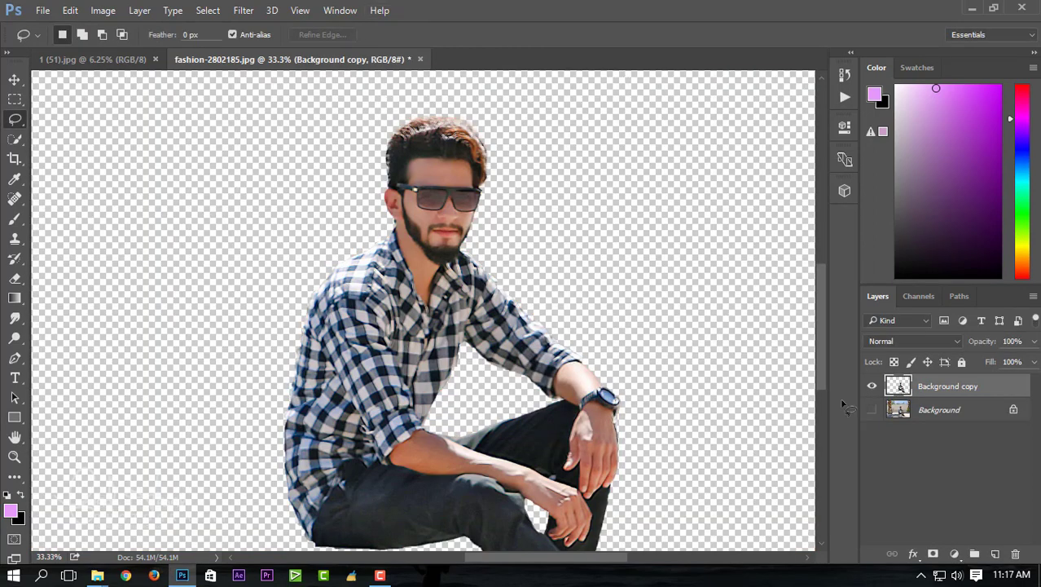
# - Drag the cut-out man layer into the 1 (51).jpg car photo
pyautogui.keyDown('alt'); pyautogui.click(377, 255); pyautogui.keyUp('alt')
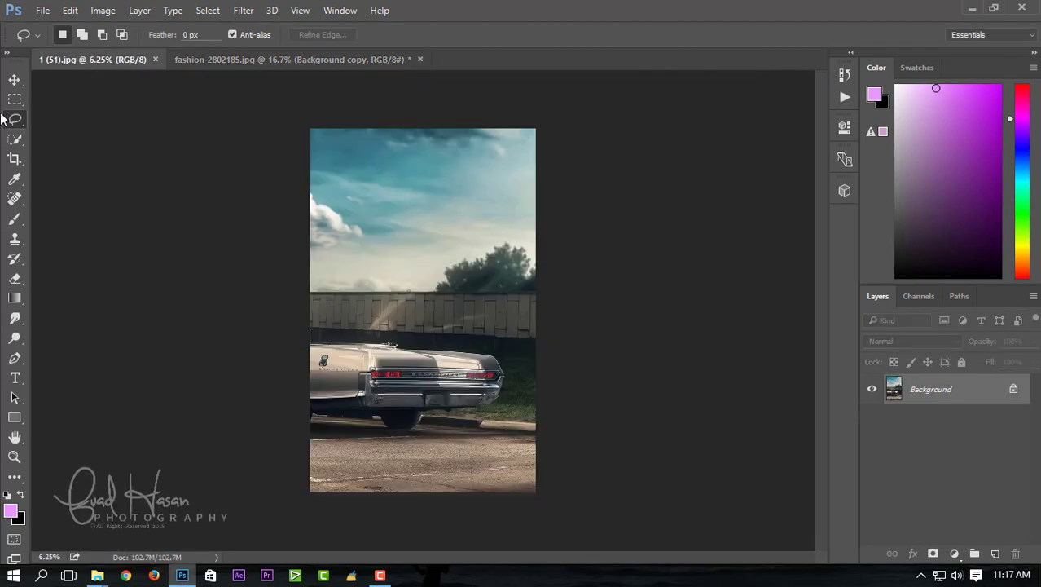
pyautogui.click(14, 80)
pyautogui.click(342, 51)
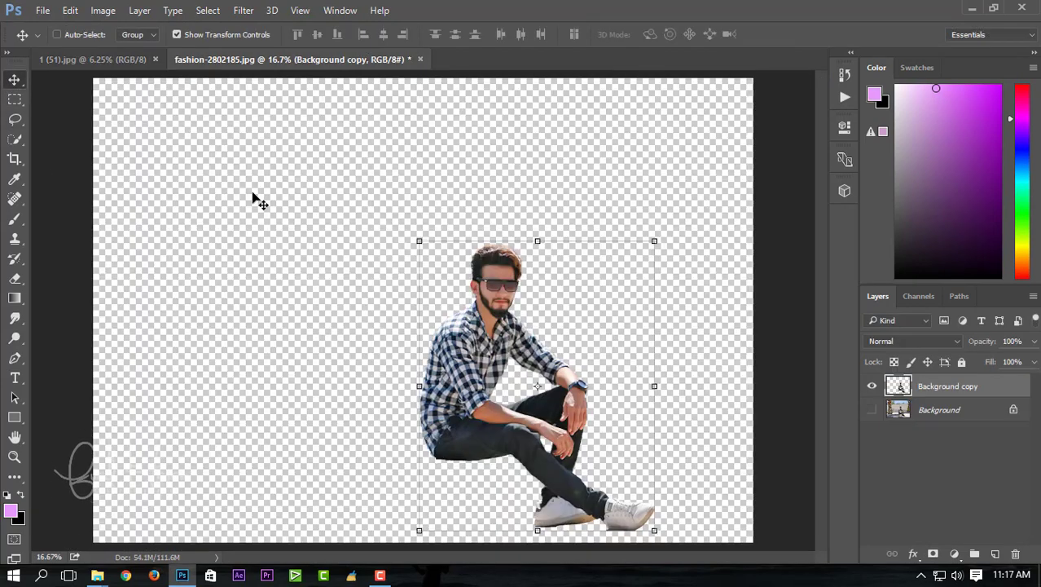
pyautogui.moveTo(437, 346)
pyautogui.mouseDown()
pyautogui.moveTo(218, 187)
pyautogui.moveTo(405, 380)
pyautogui.mouseUp()
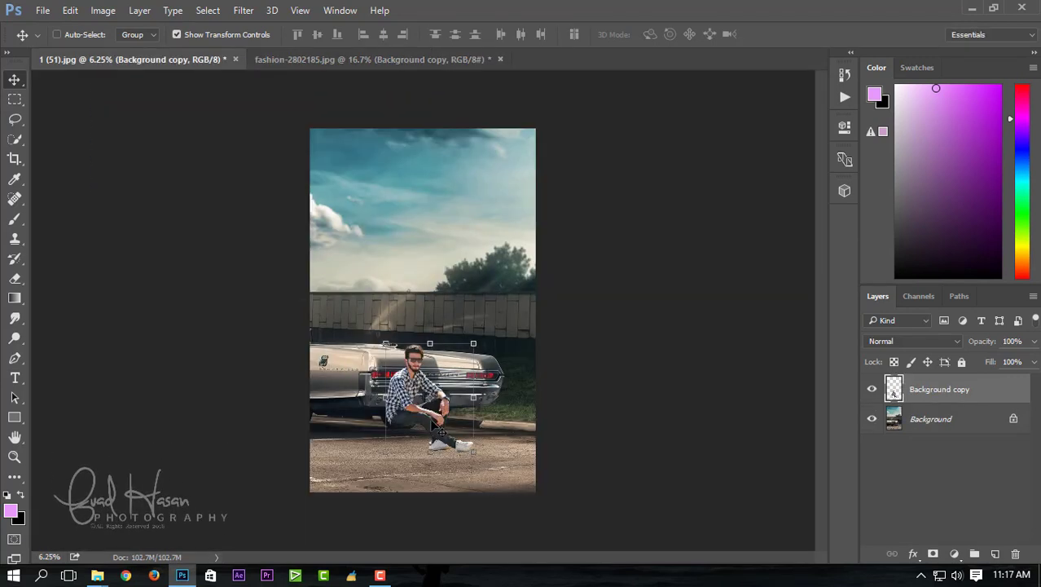
pyautogui.moveTo(432, 425); pyautogui.dragTo(409, 323)
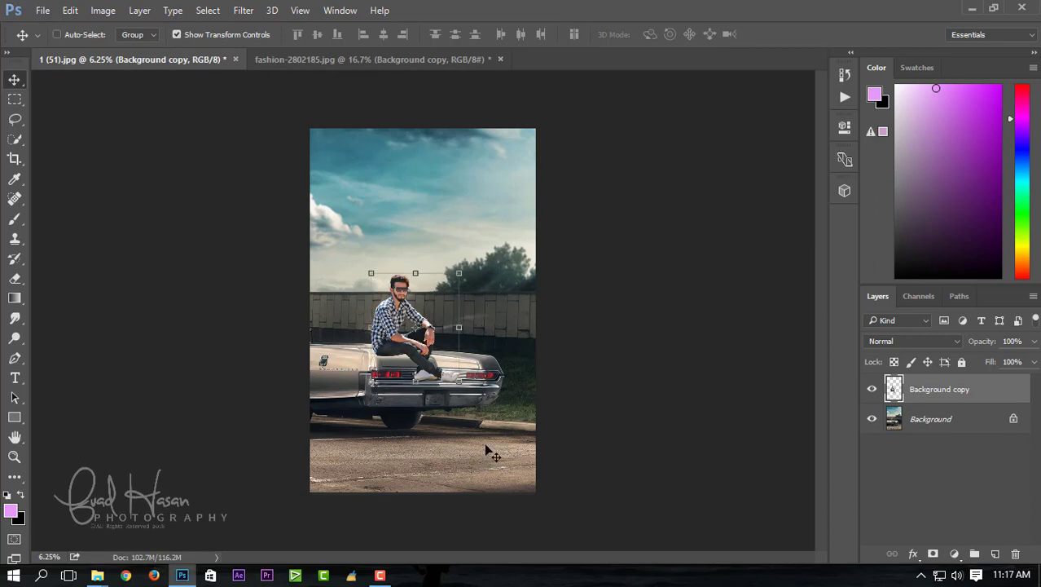
# - Position the man so he sits on the vintage car's trunk
pyautogui.keyDown('ctrl'); pyautogui.click(481, 261); pyautogui.keyUp('ctrl')
pyautogui.keyDown('ctrl'); pyautogui.click(460, 309); pyautogui.keyUp('ctrl')
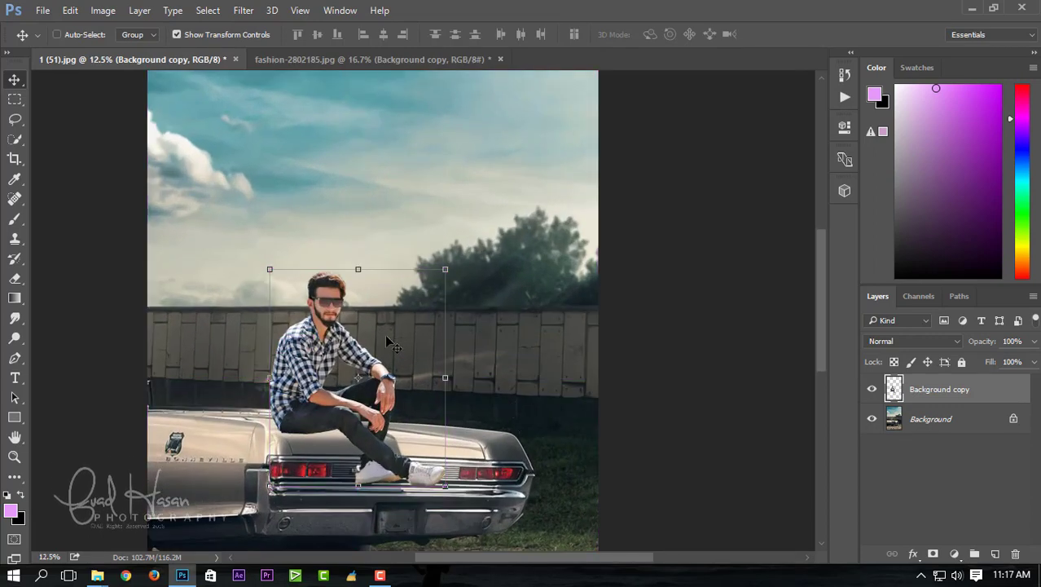
pyautogui.keyDown('ctrl'); pyautogui.keyDown('alt'); pyautogui.click(517, 359); pyautogui.keyUp('alt'); pyautogui.keyUp('ctrl')
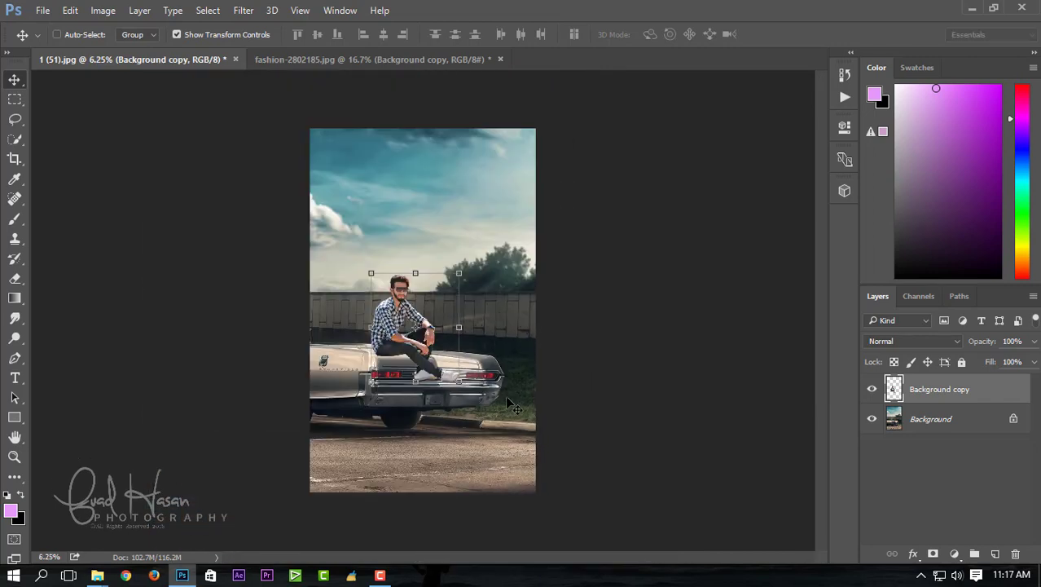
pyautogui.moveTo(422, 325); pyautogui.dragTo(423, 319)
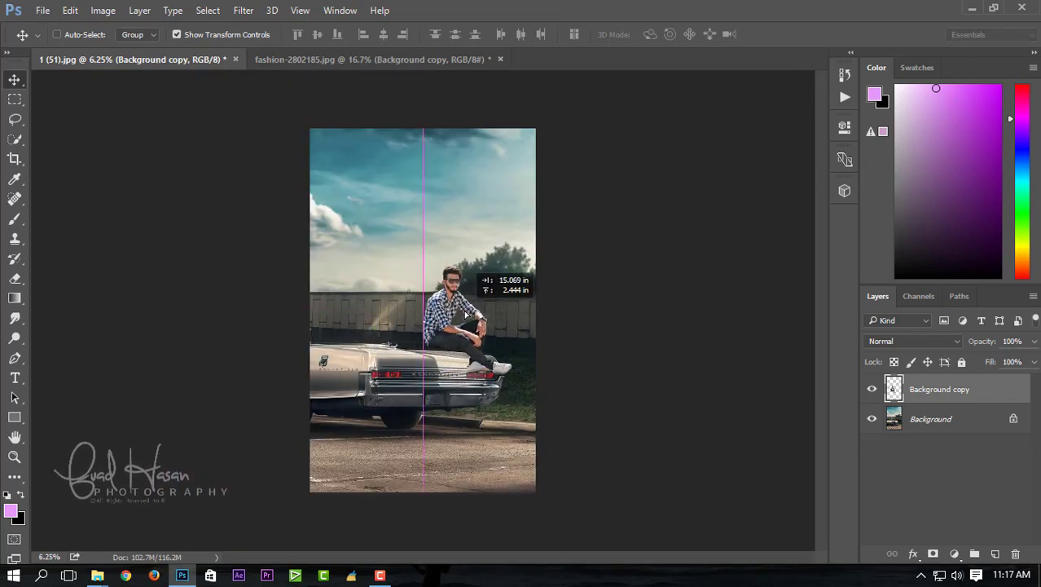
pyautogui.moveTo(434, 316); pyautogui.dragTo(451, 336)
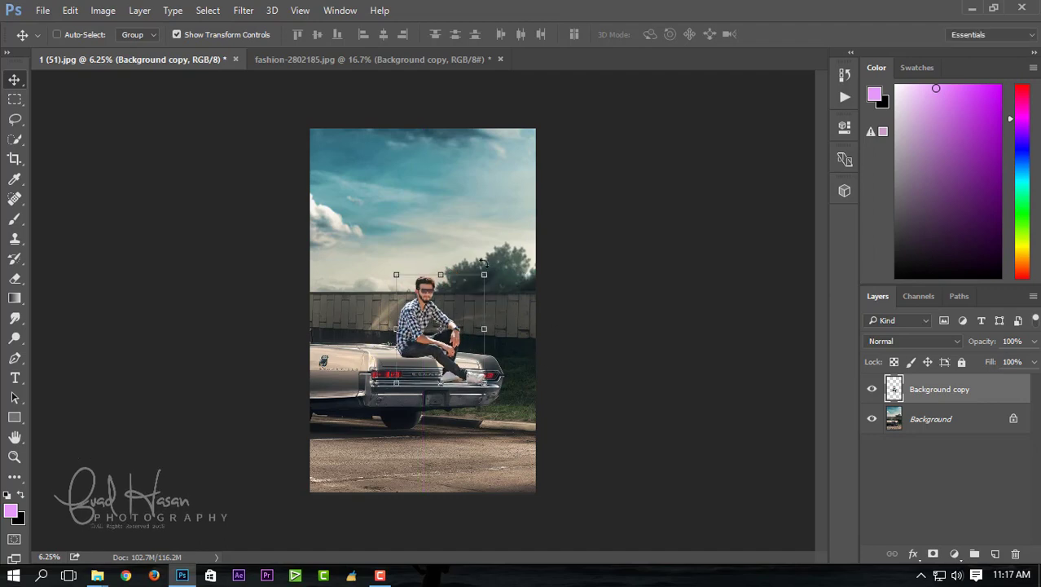
pyautogui.scroll(1, 453, 226)
pyautogui.scroll(1, 441, 273)
pyautogui.scroll(1, 441, 274)
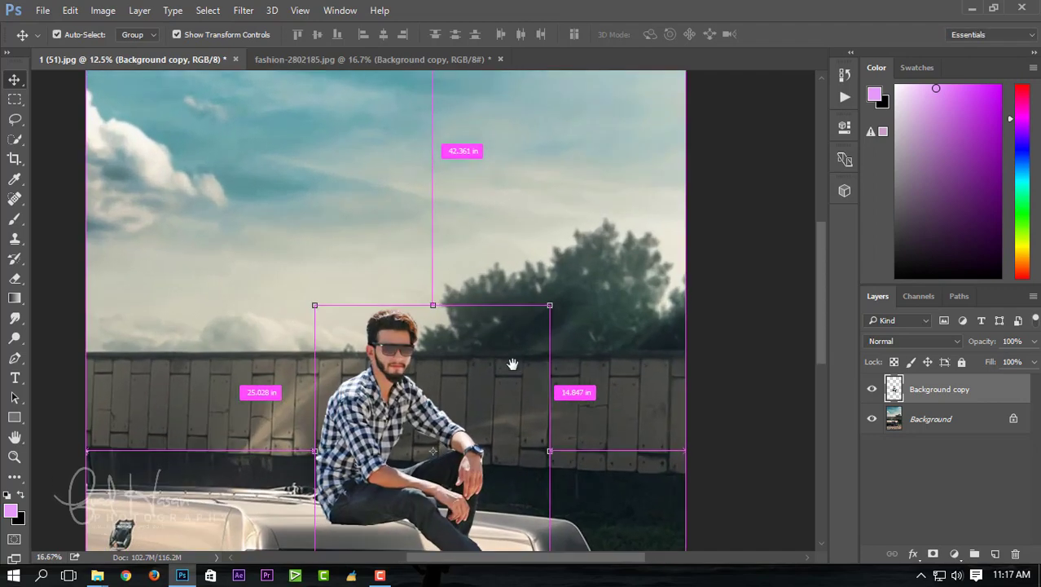
pyautogui.moveTo(513, 363); pyautogui.dragTo(620, 211)
pyautogui.moveTo(405, 295)
pyautogui.mouseDown()
pyautogui.moveTo(346, 277)
pyautogui.moveTo(316, 301)
pyautogui.moveTo(326, 277)
pyautogui.moveTo(342, 277)
pyautogui.mouseUp()
pyautogui.scroll(-3, 691, 285)
# - Set up the Eraser with a soft 32 px brush at 0% hardness
pyautogui.press('l')
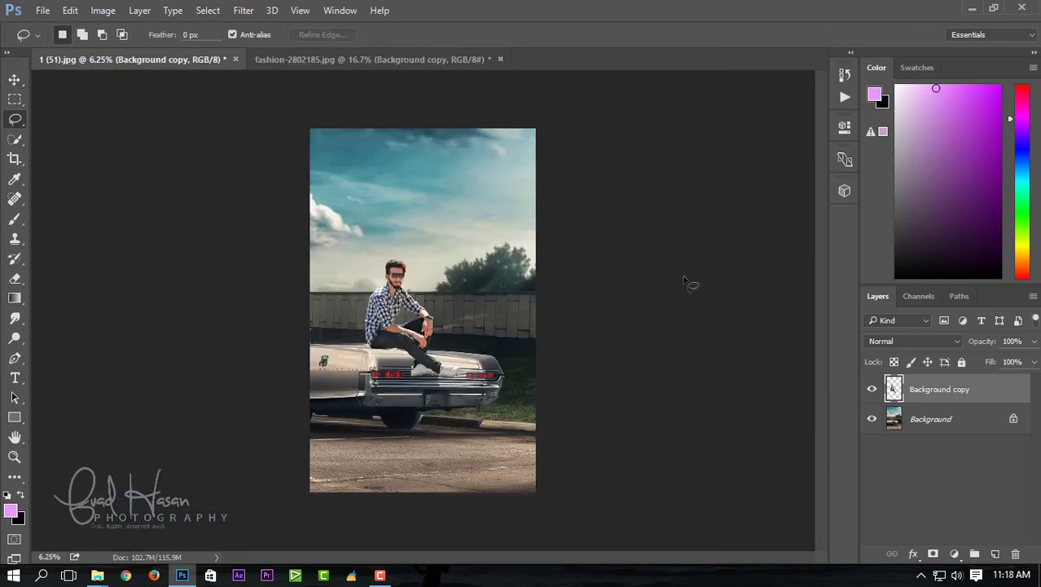
pyautogui.scroll(1, 493, 354)
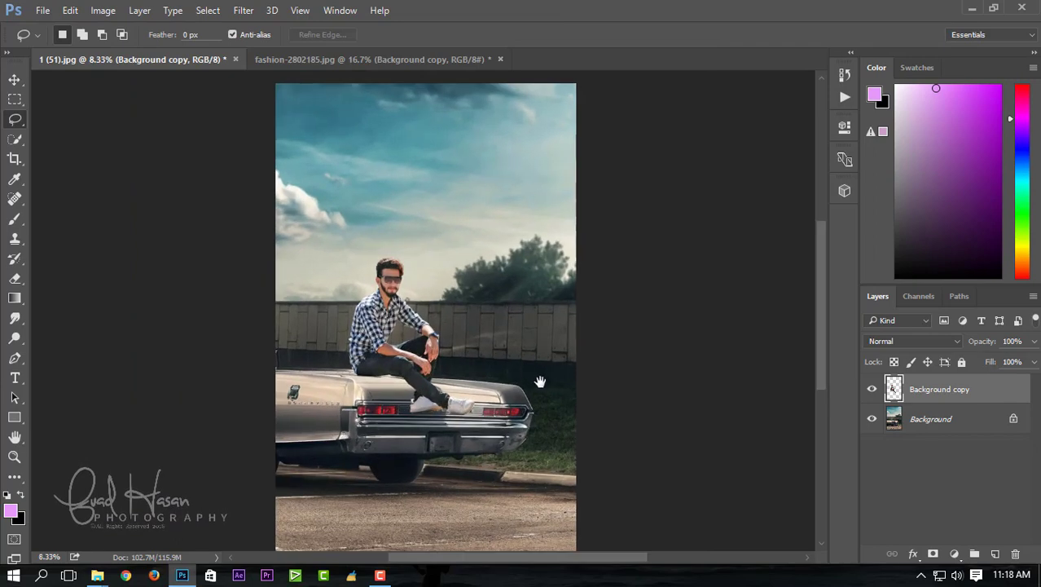
pyautogui.scroll(1, 468, 422)
pyautogui.scroll(2, 489, 431)
pyautogui.scroll(1, 571, 456)
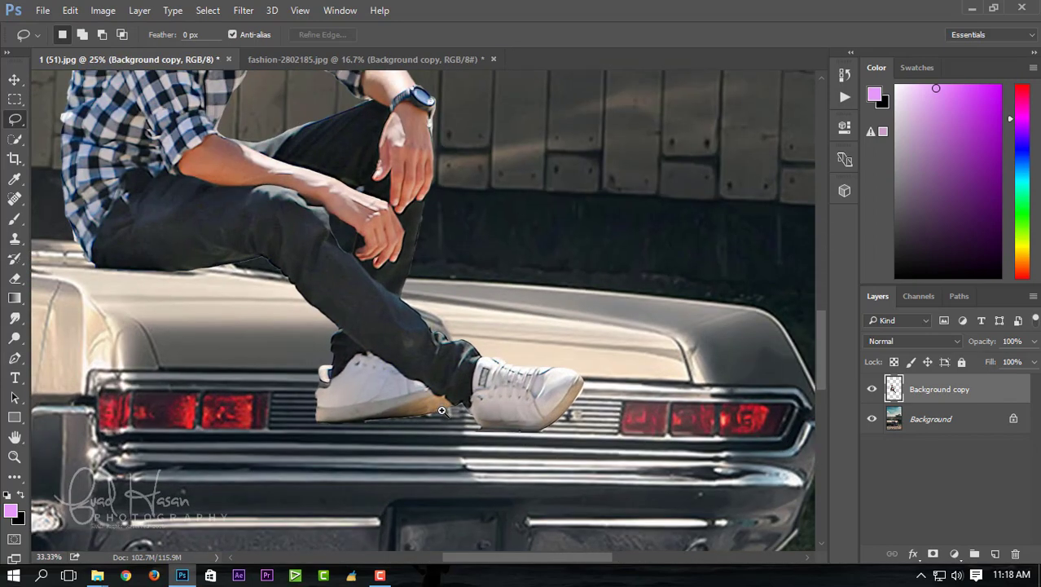
pyautogui.scroll(1, 638, 477)
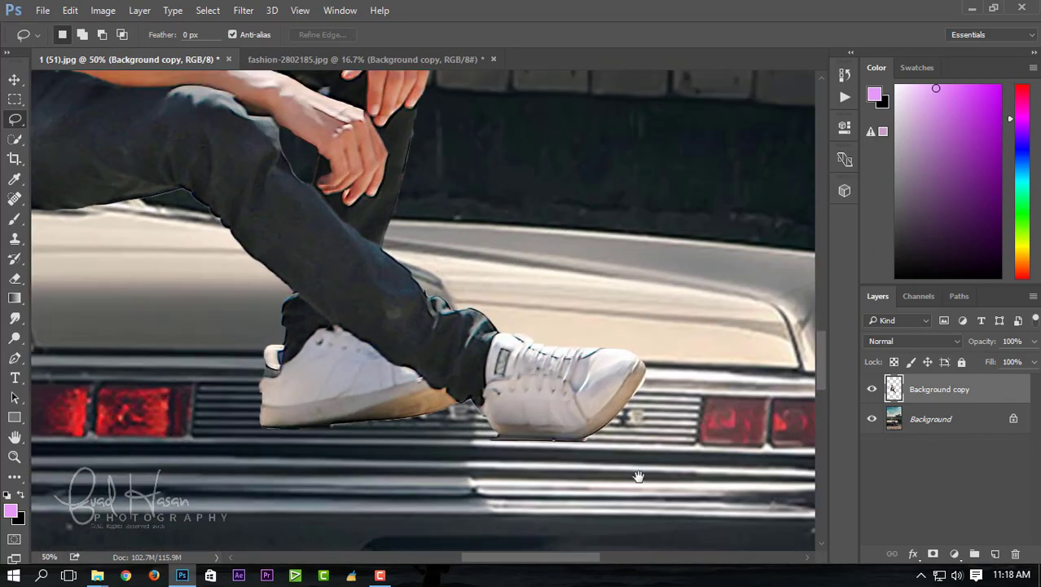
pyautogui.click(16, 279)
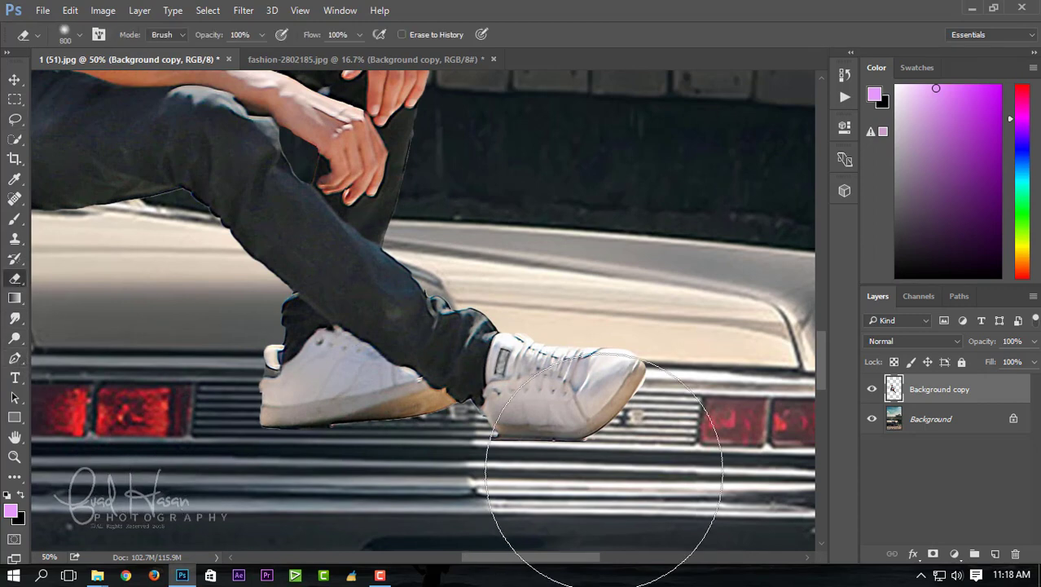
pyautogui.rightClick(610, 460)
pyautogui.moveTo(710, 368); pyautogui.dragTo(697, 366)
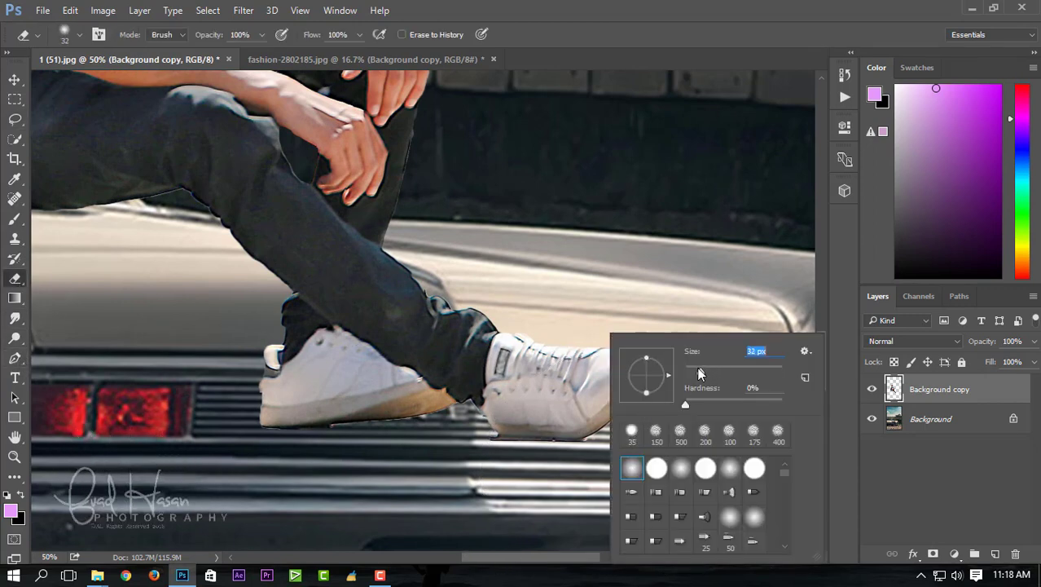
pyautogui.click(592, 455)
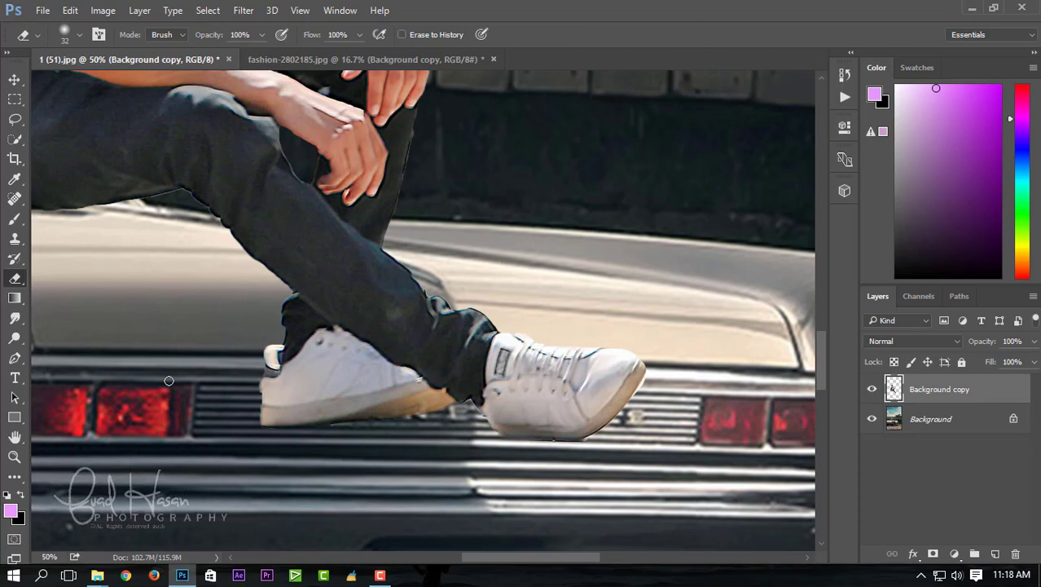
# - Review the shirt, hands and face edges, then zoom out to the whole composite
pyautogui.moveTo(369, 175)
pyautogui.mouseDown()
pyautogui.moveTo(438, 387)
pyautogui.moveTo(757, 302)
pyautogui.mouseUp()
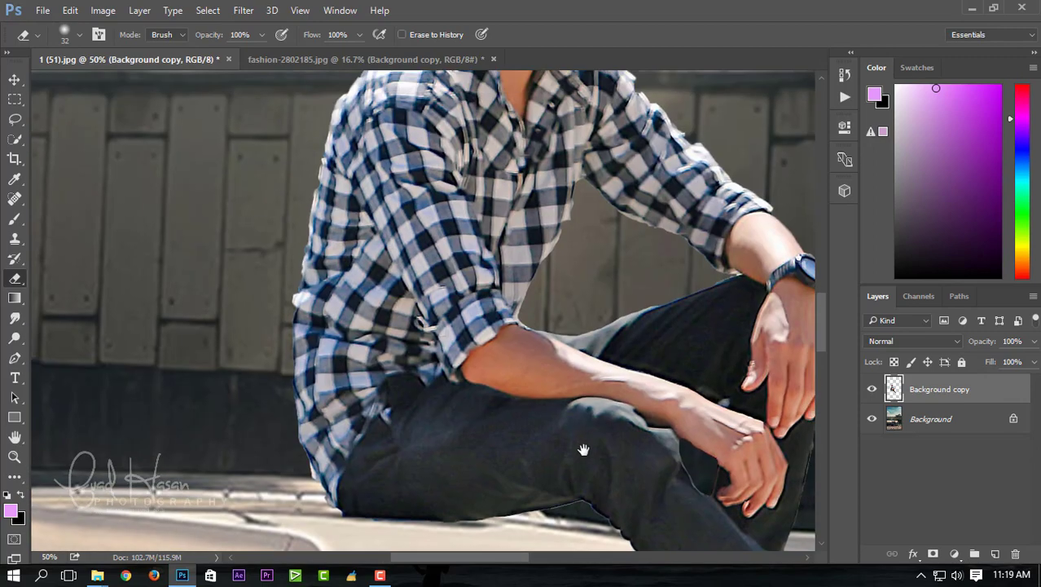
pyautogui.moveTo(627, 345); pyautogui.dragTo(557, 291)
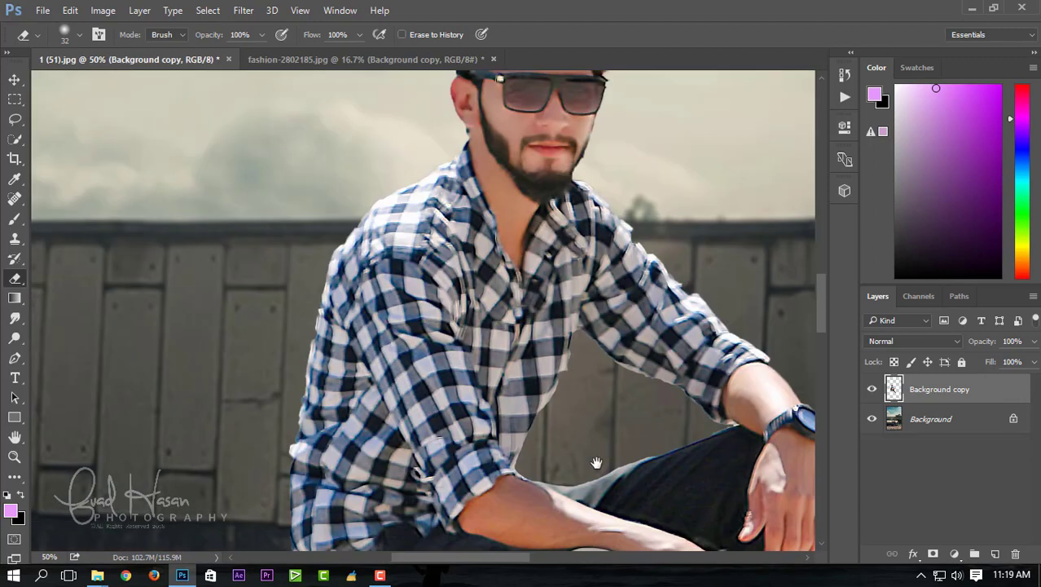
pyautogui.scroll(1, 508, 100)
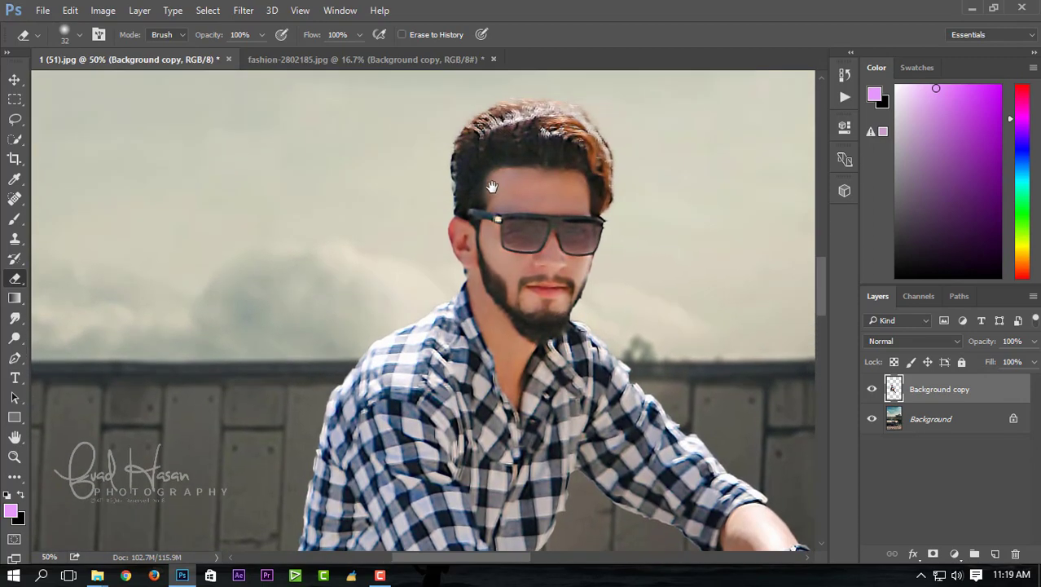
pyautogui.scroll(2, 532, 151)
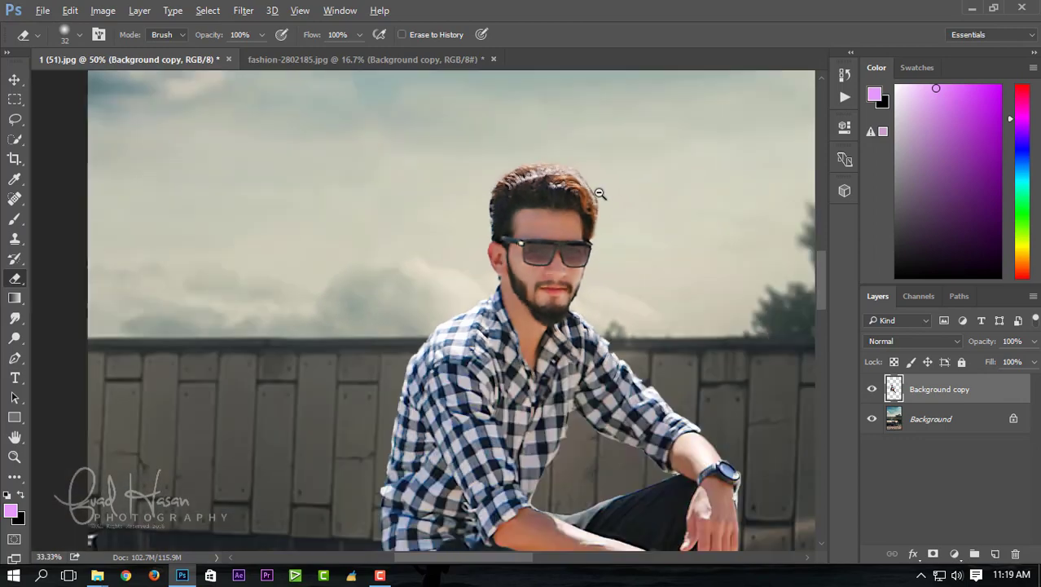
pyautogui.scroll(-2, 623, 217)
pyautogui.scroll(-1, 603, 197)
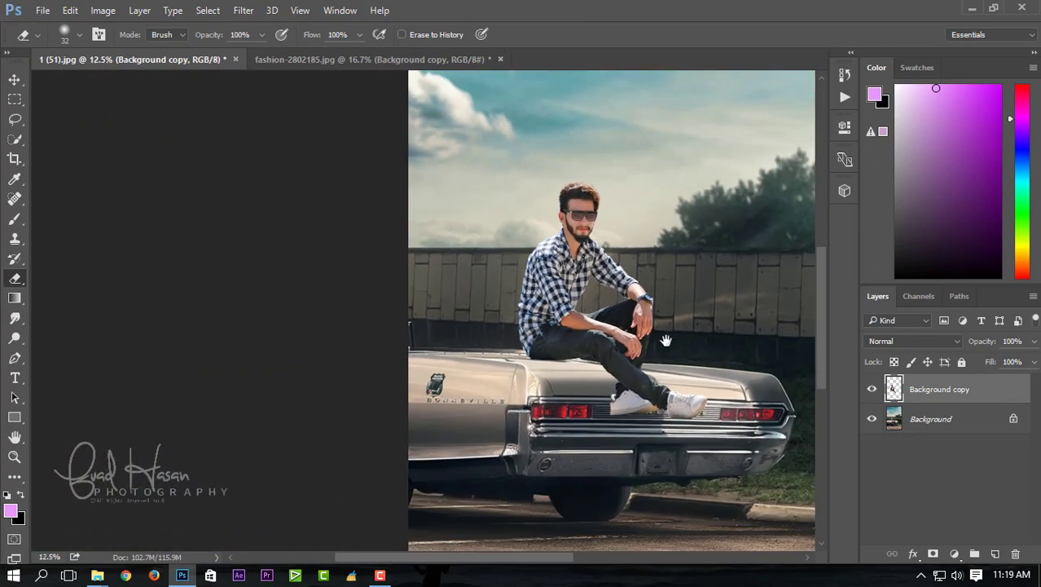
pyautogui.scroll(-1, 656, 349)
pyautogui.scroll(-2, 560, 334)
pyautogui.scroll(-1, 561, 332)
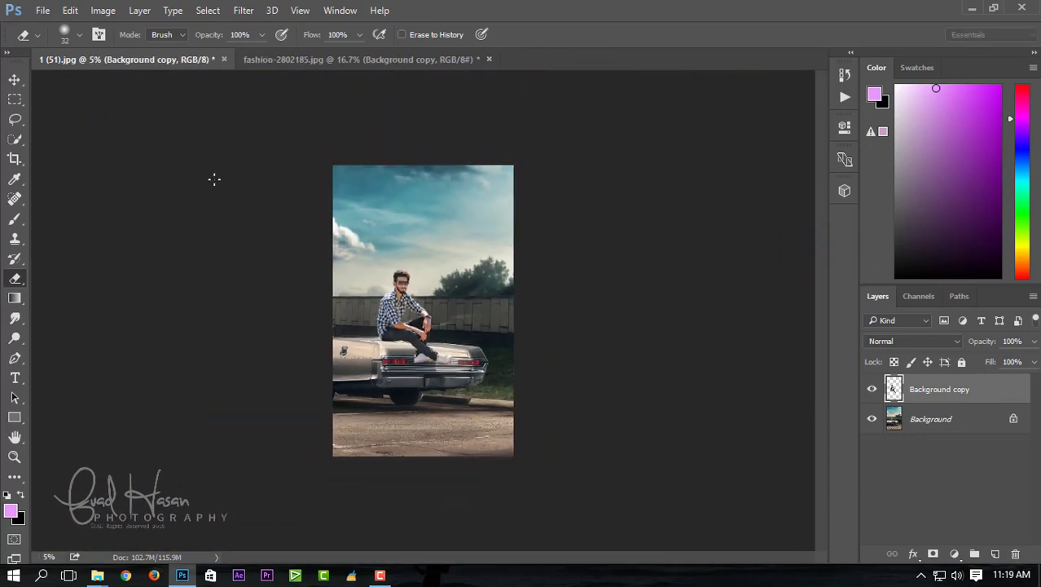
# - Duplicate the Background layer and crop the composite tighter around the man and car
pyautogui.press('c')
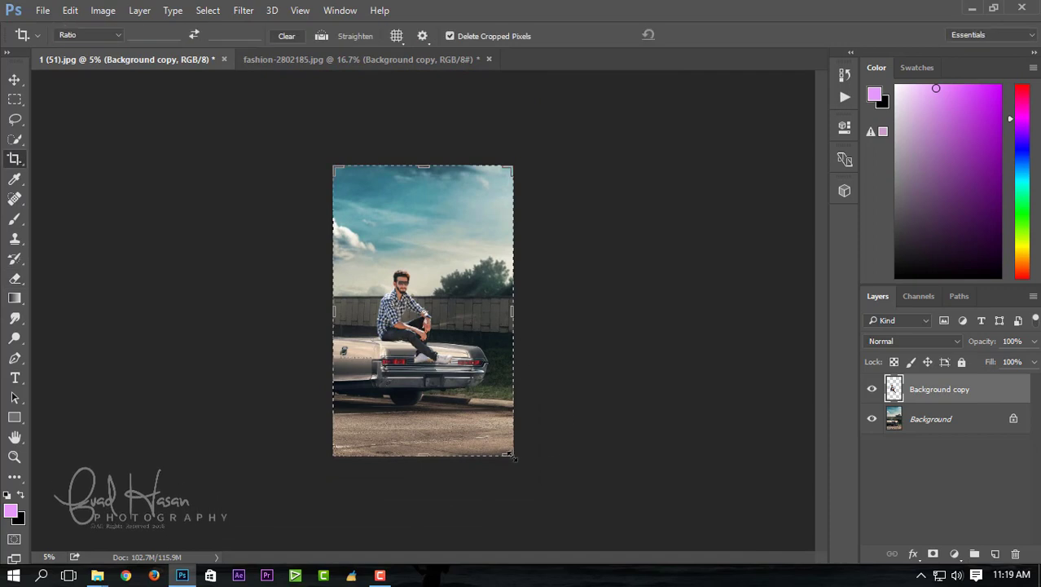
pyautogui.moveTo(946, 429); pyautogui.dragTo(994, 553)
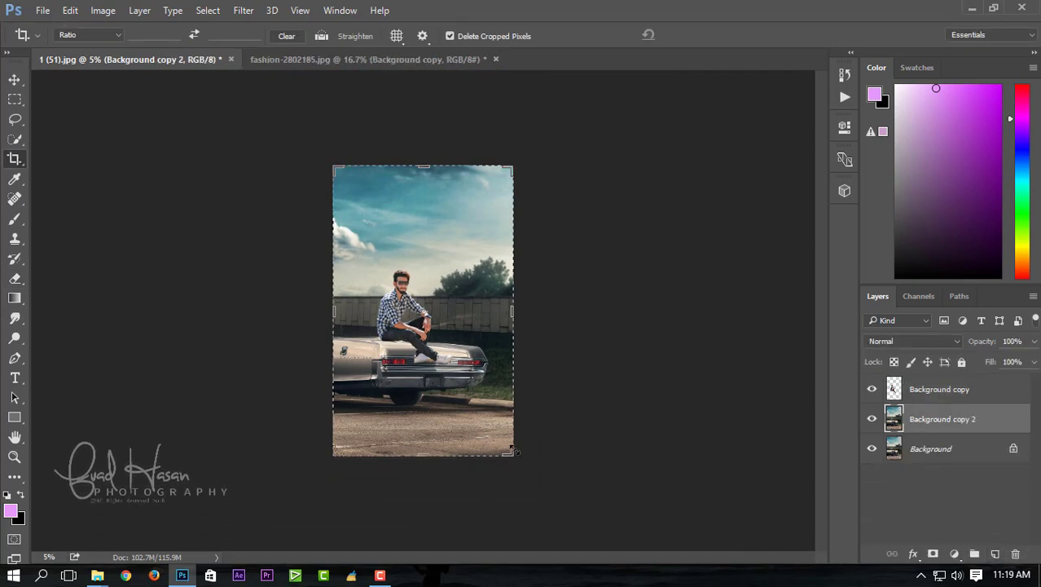
pyautogui.moveTo(513, 453); pyautogui.dragTo(508, 440)
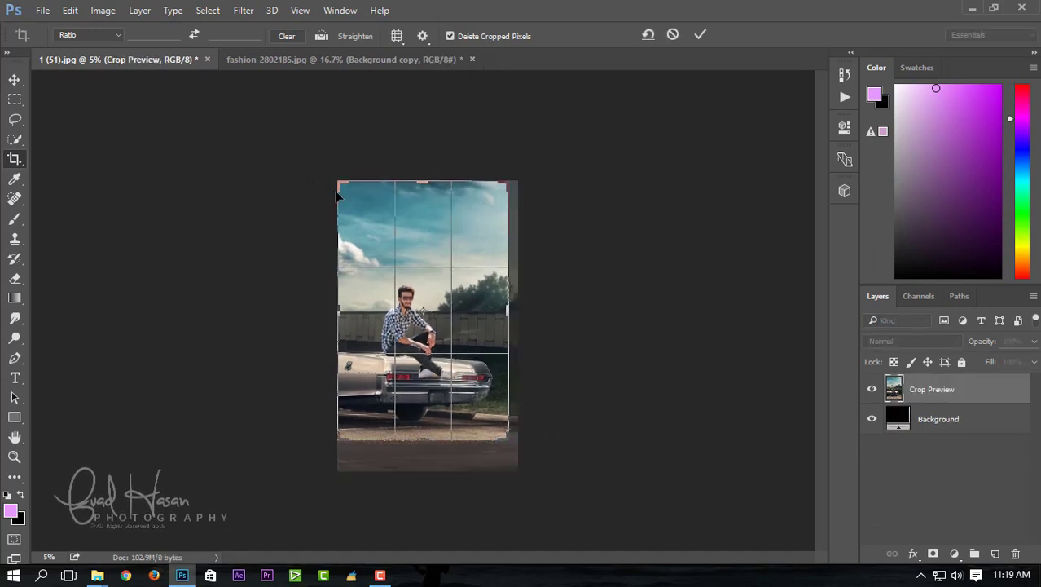
pyautogui.moveTo(342, 183); pyautogui.dragTo(343, 188)
pyautogui.click(700, 36)
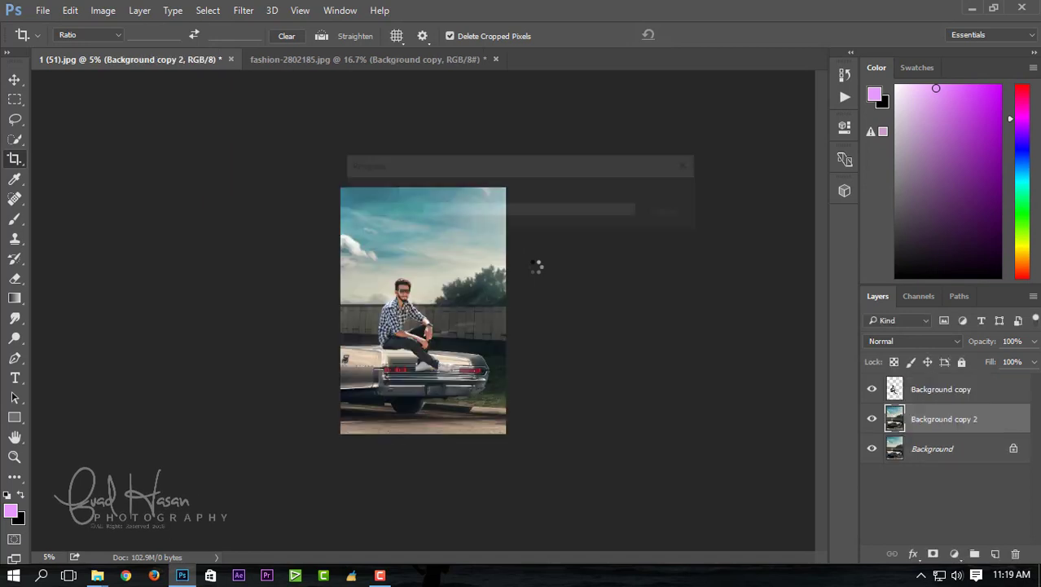
# - Inspect the cropped photo up close, then add Background copy to the layer selection
pyautogui.click(398, 270)
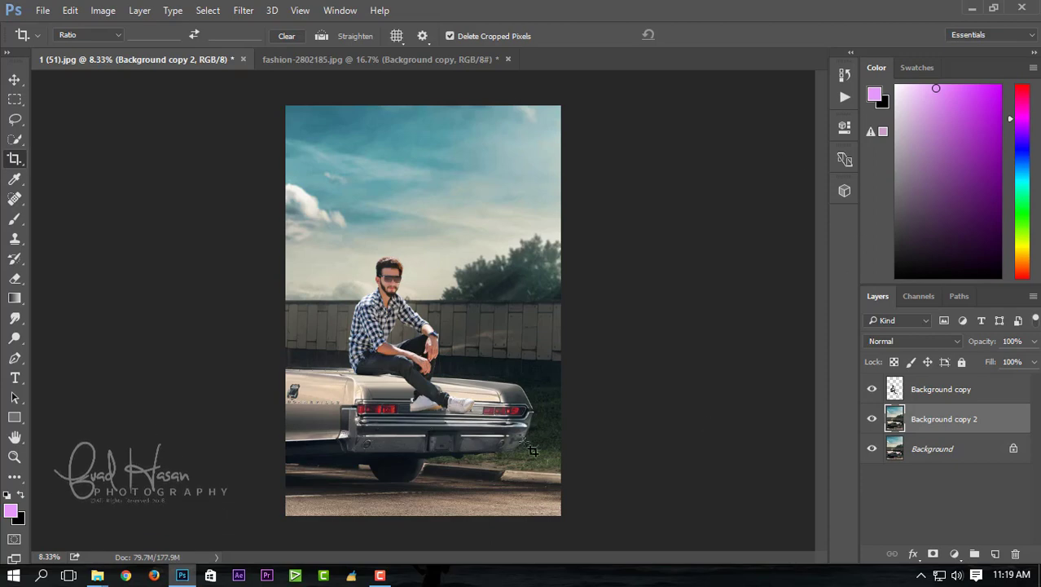
pyautogui.click(392, 357)
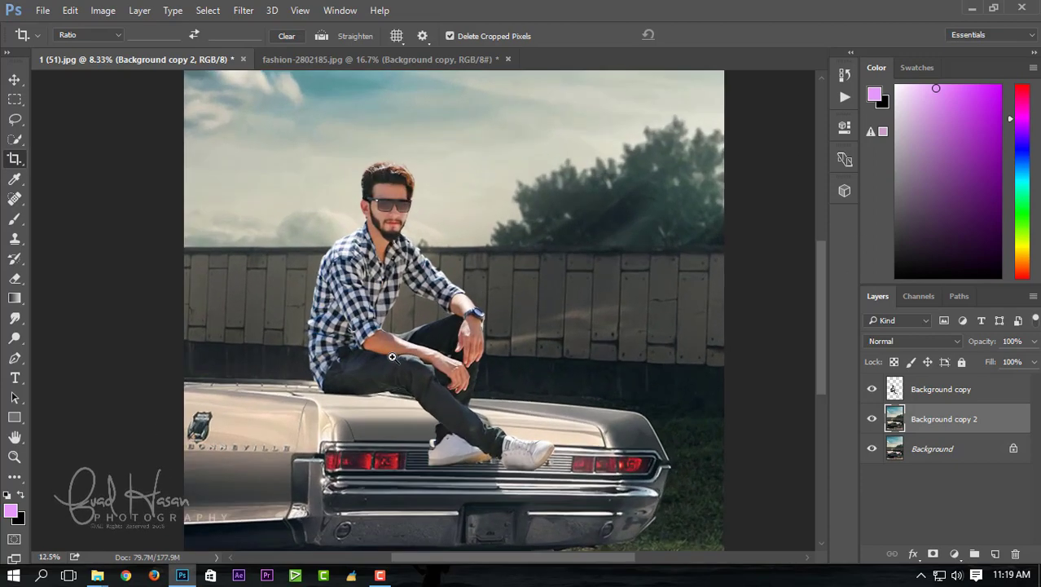
pyautogui.keyDown('alt'); pyautogui.click(515, 364); pyautogui.keyUp('alt')
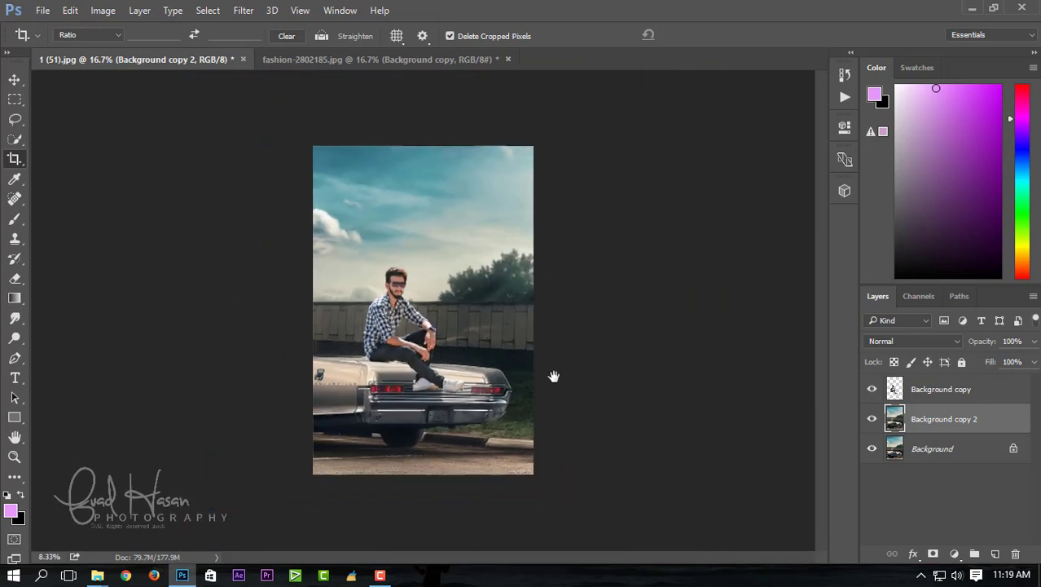
pyautogui.keyDown('ctrl'); pyautogui.click(945, 398); pyautogui.keyUp('ctrl')
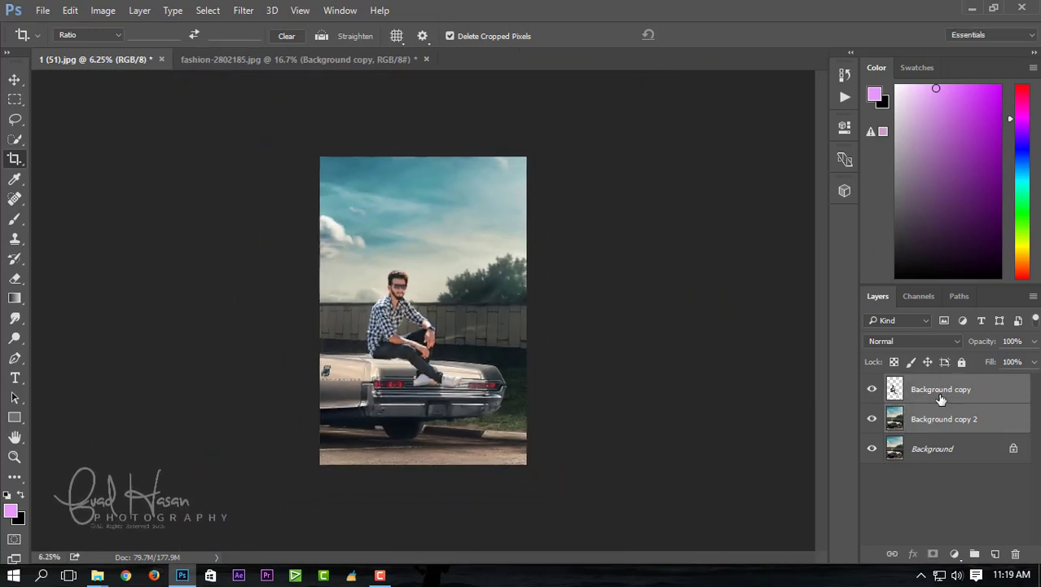
# - Stamp the visible layers into a merged top layer and zoom to 50% on the legs and shoes
pyautogui.hotkey('ctrl', 'alt', 'e')
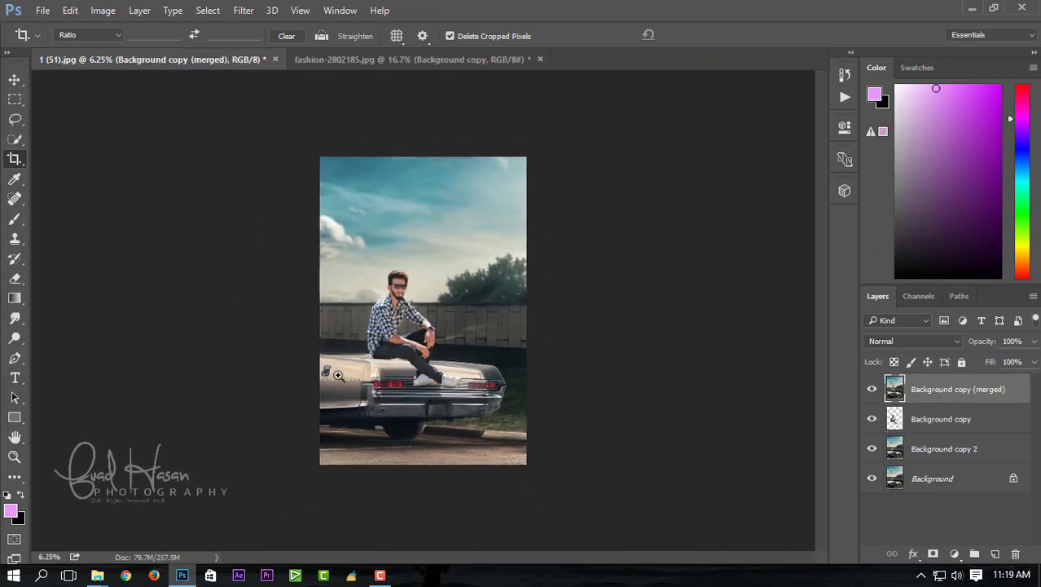
pyautogui.hotkey('ctrl', '+')
pyautogui.hotkey('ctrl', '+')
pyautogui.hotkey('ctrl', '+')
pyautogui.moveTo(390, 447); pyautogui.dragTo(412, 265)
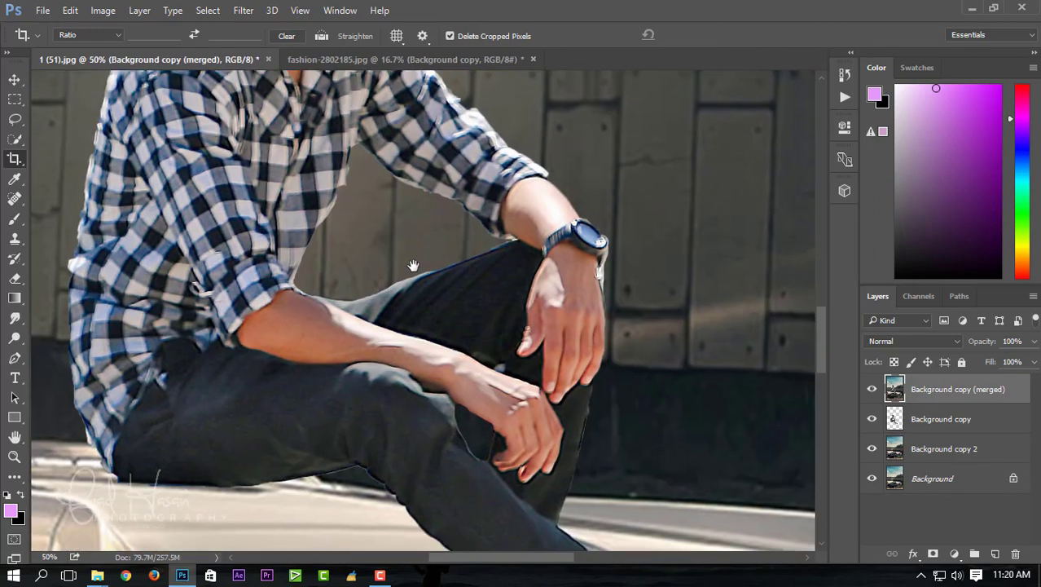
pyautogui.moveTo(326, 433); pyautogui.dragTo(383, 272)
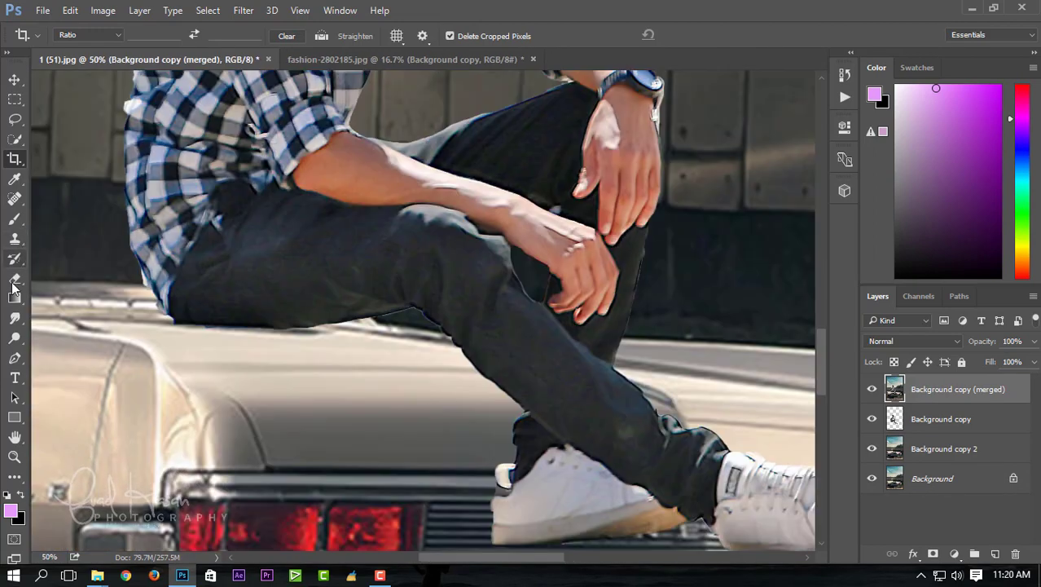
pyautogui.click(17, 338)
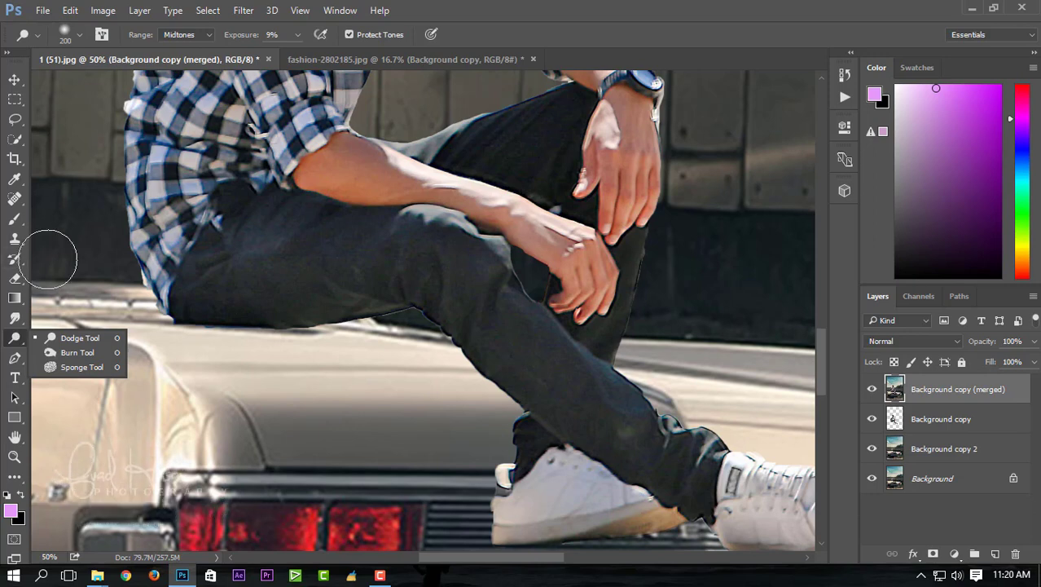
# - Burn at 50% exposure, Midtones, to darken the shadows under and between the shoes
pyautogui.click(69, 353)
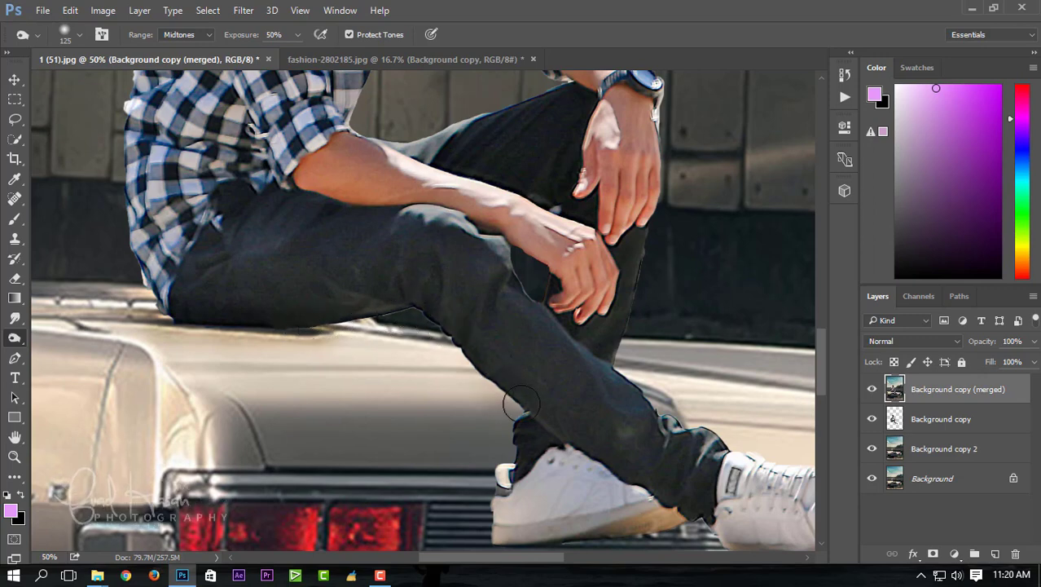
pyautogui.moveTo(554, 392); pyautogui.dragTo(566, 238)
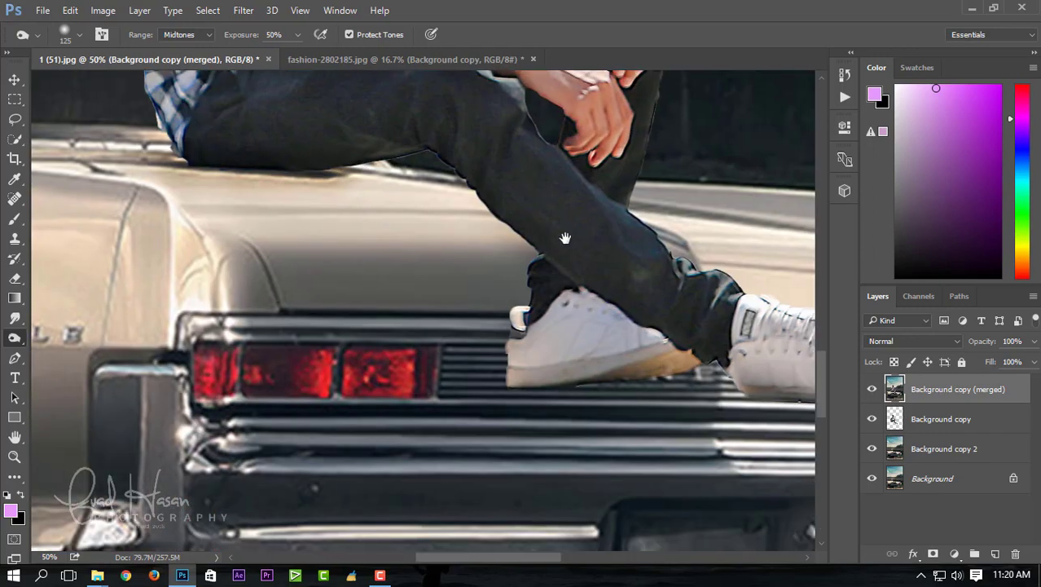
pyautogui.moveTo(512, 379); pyautogui.dragTo(591, 383)
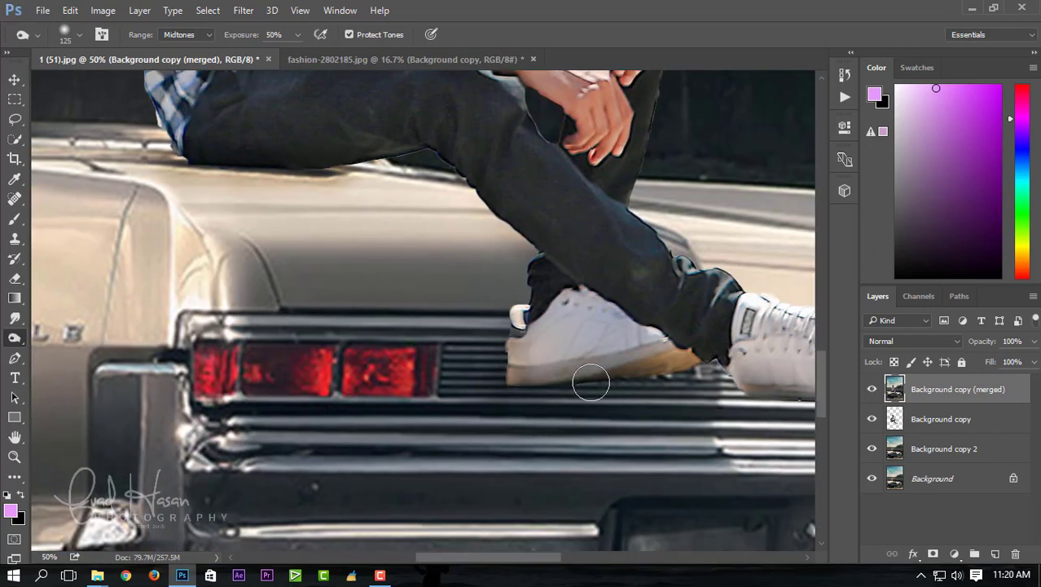
pyautogui.moveTo(749, 369)
pyautogui.mouseDown()
pyautogui.moveTo(518, 288)
pyautogui.moveTo(635, 314)
pyautogui.mouseUp()
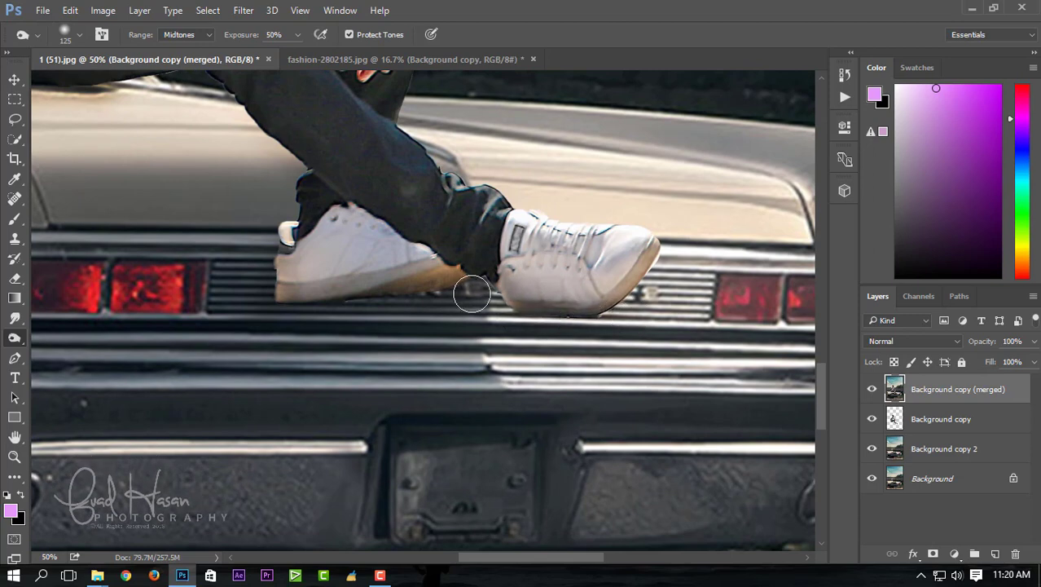
pyautogui.moveTo(472, 293); pyautogui.dragTo(470, 285)
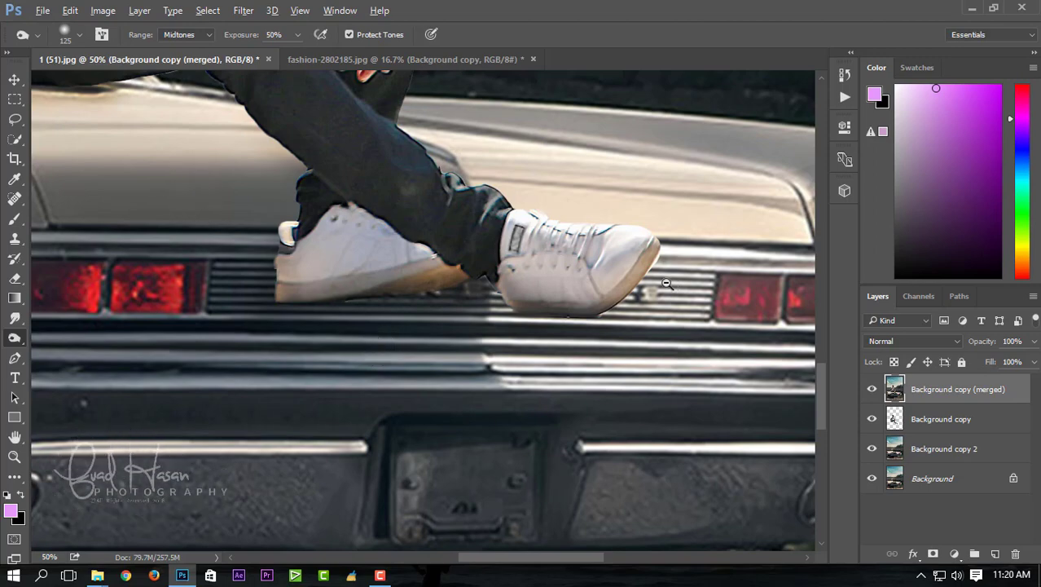
# - Zoom out to the whole photo, then zoom in on the man's head
pyautogui.hotkey('ctrl', '-')
pyautogui.hotkey('ctrl', '-')
pyautogui.hotkey('ctrl', '-')
pyautogui.moveTo(515, 314); pyautogui.dragTo(470, 434)
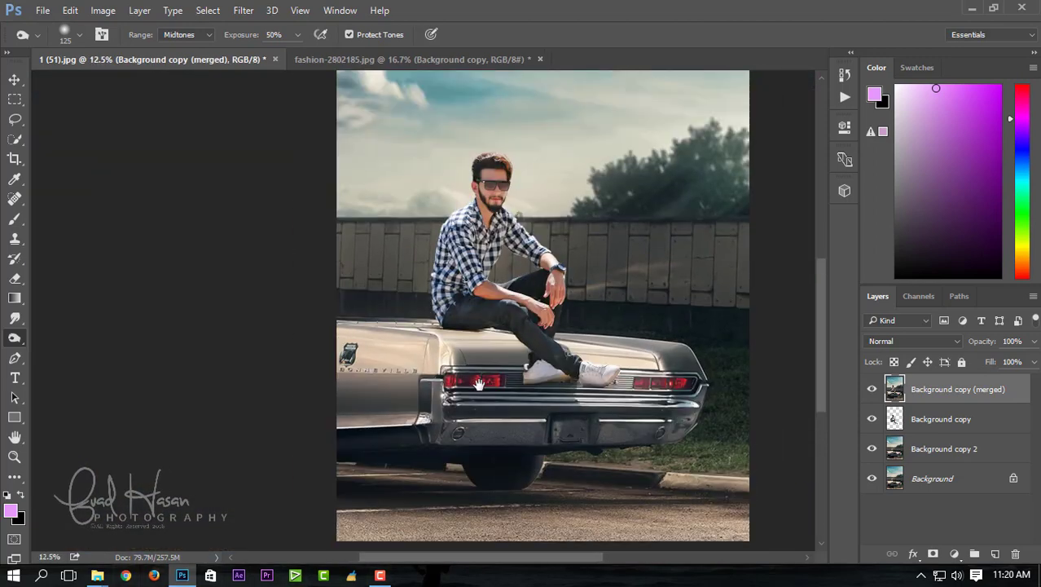
pyautogui.moveTo(497, 205); pyautogui.dragTo(495, 263)
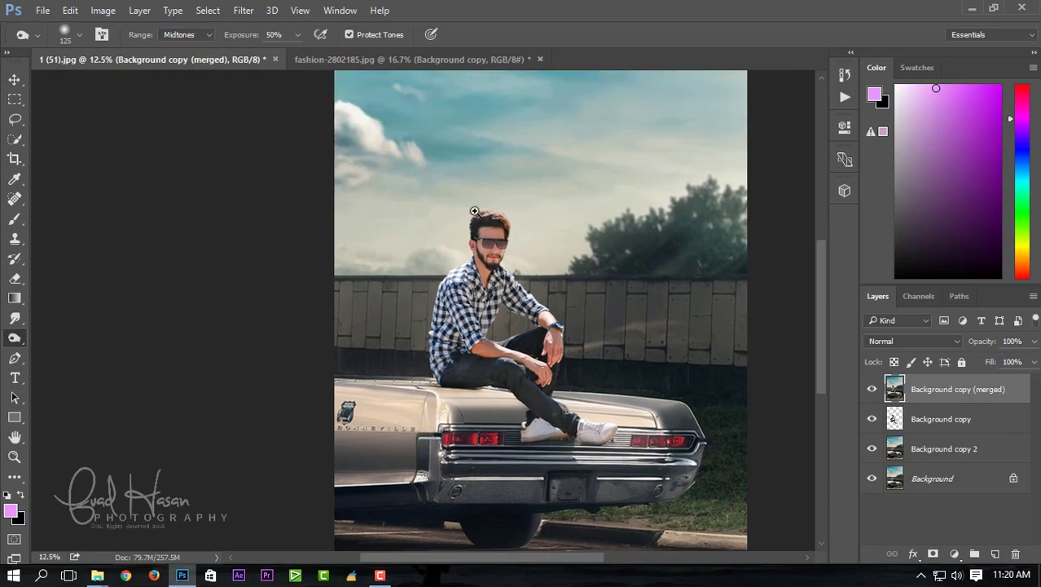
pyautogui.moveTo(474, 211)
pyautogui.mouseDown()
pyautogui.moveTo(464, 354)
pyautogui.moveTo(359, 308)
pyautogui.mouseUp()
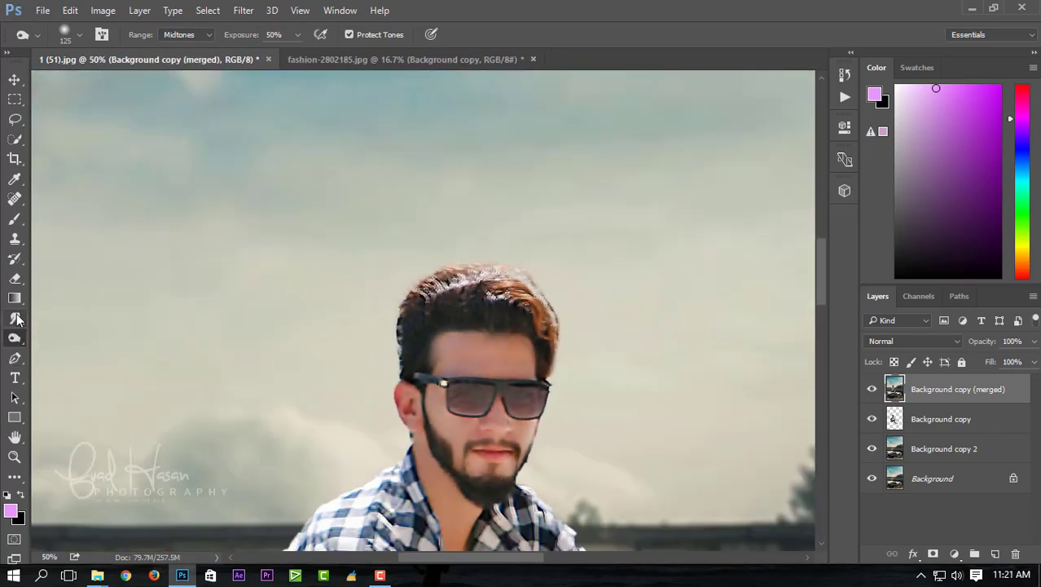
# - Switch to the Smudge tool and choose the 34 px scatter brush preset
pyautogui.click(17, 317)
pyautogui.click(77, 33)
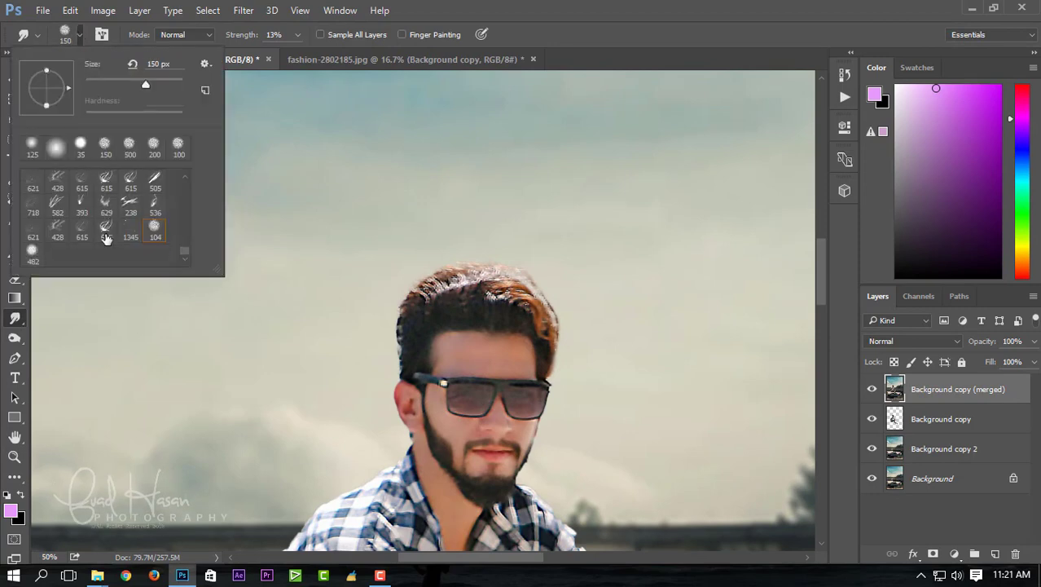
pyautogui.scroll(2, 114, 235)
pyautogui.scroll(2, 118, 235)
pyautogui.scroll(2, 127, 236)
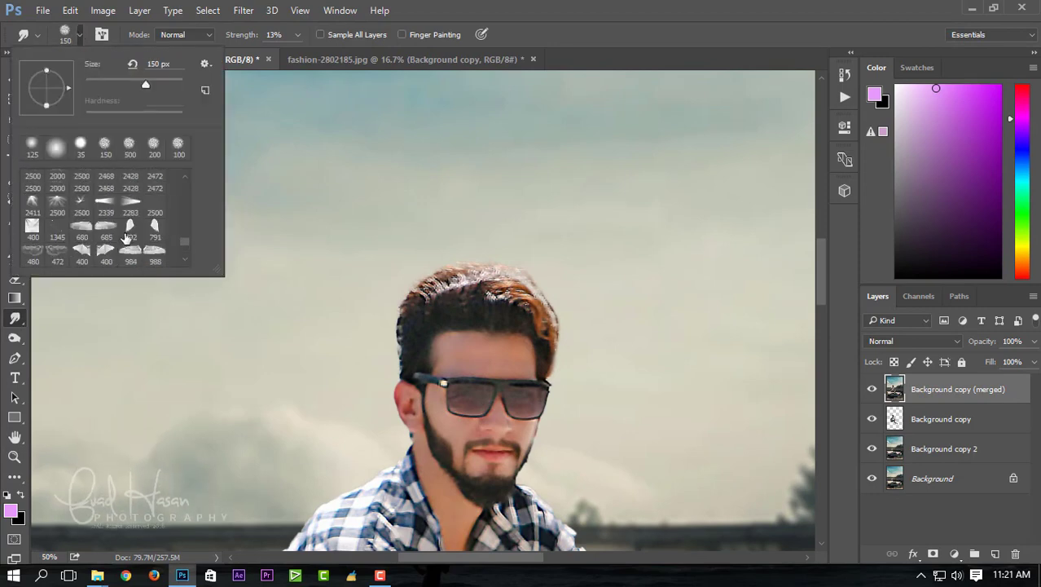
pyautogui.scroll(2, 127, 236)
pyautogui.scroll(2, 127, 236)
pyautogui.scroll(2, 127, 237)
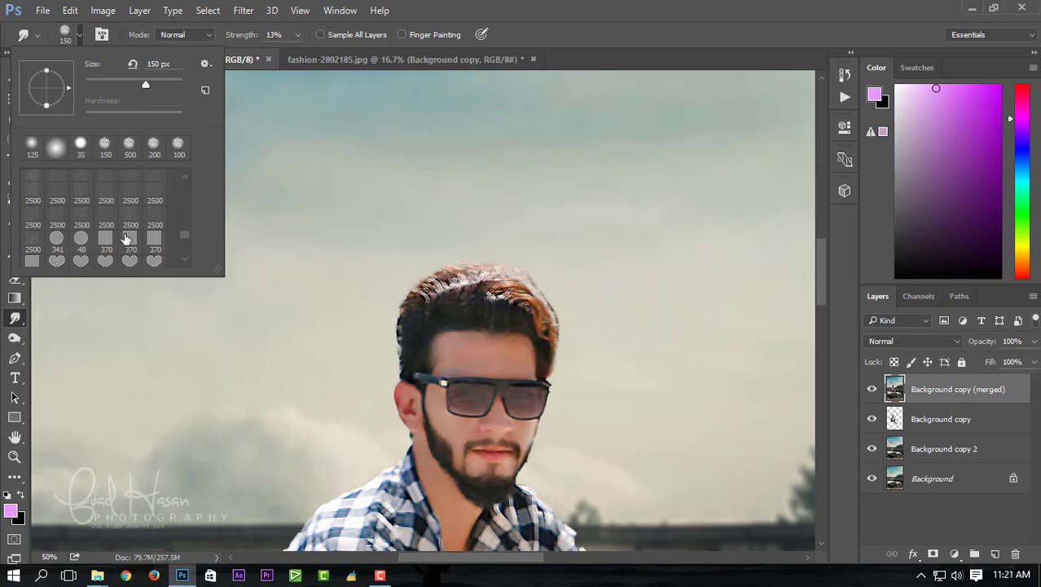
pyautogui.scroll(2, 127, 238)
pyautogui.scroll(2, 126, 238)
pyautogui.scroll(2, 125, 240)
pyautogui.scroll(1, 124, 241)
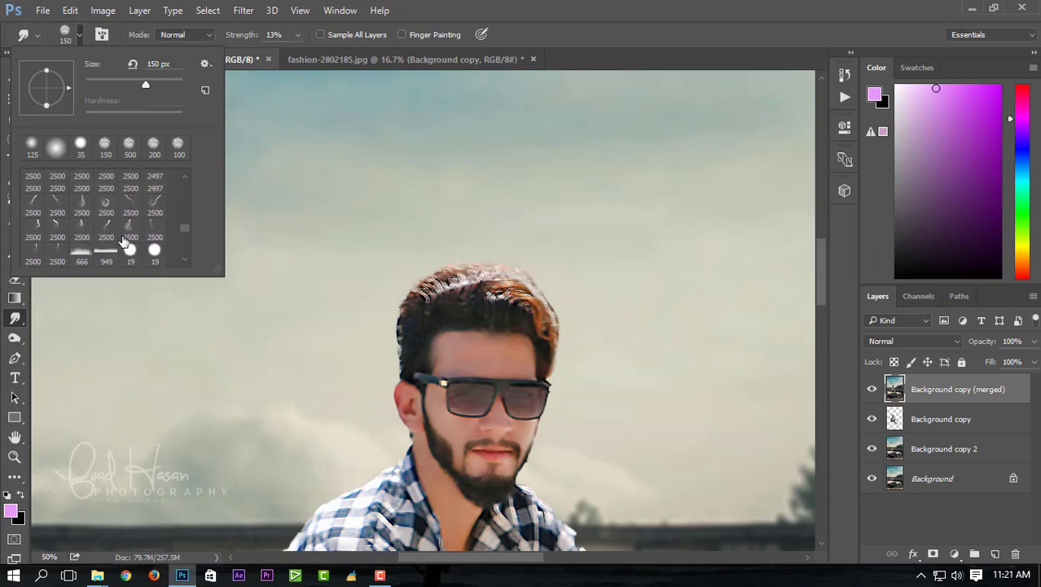
pyautogui.scroll(2, 124, 241)
pyautogui.scroll(2, 123, 242)
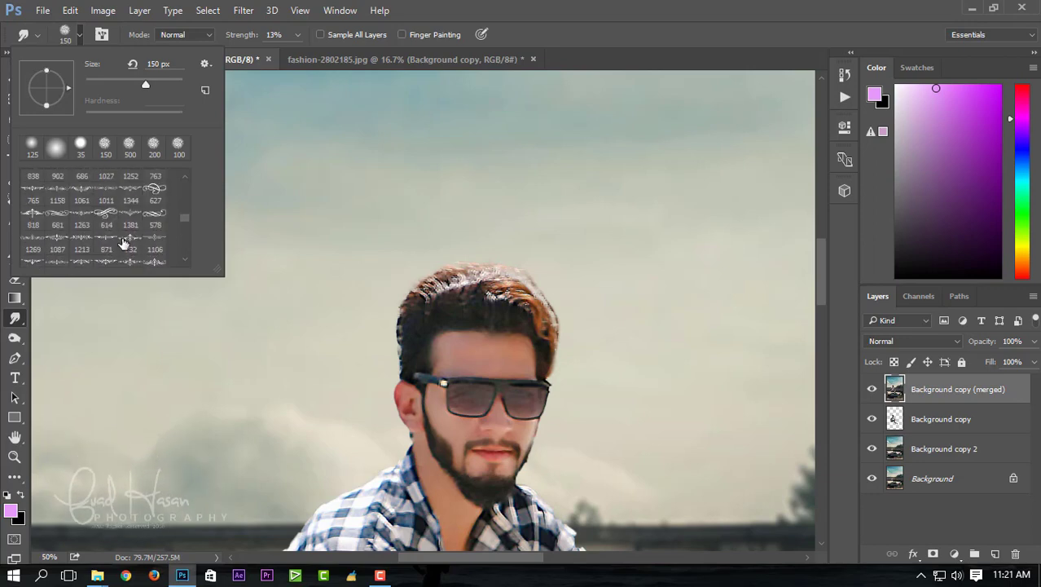
pyautogui.scroll(1, 124, 241)
pyautogui.scroll(1, 123, 241)
pyautogui.scroll(1, 124, 242)
pyautogui.scroll(1, 125, 241)
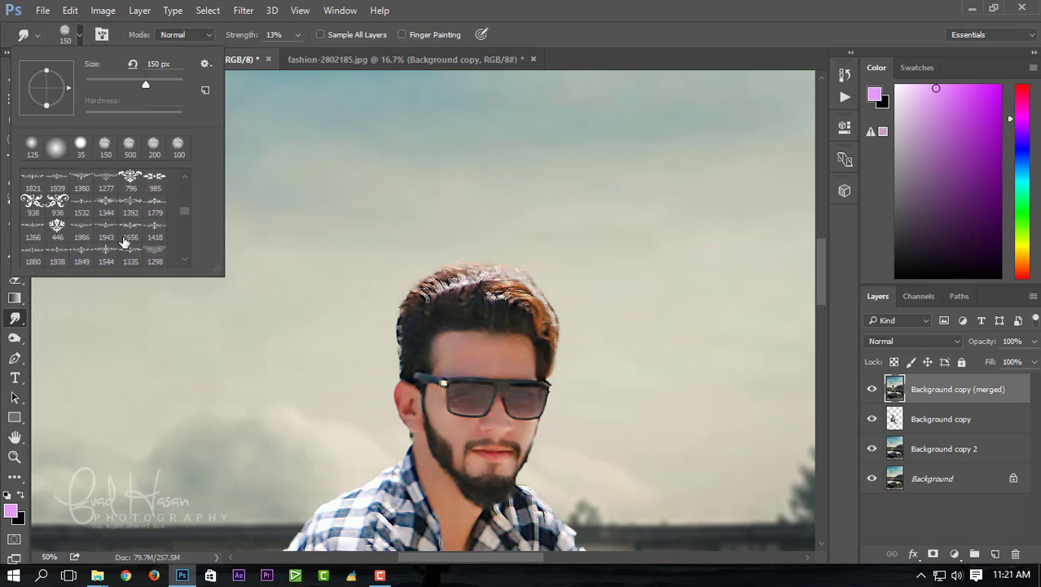
pyautogui.scroll(1, 124, 241)
pyautogui.scroll(1, 123, 241)
pyautogui.scroll(1, 124, 242)
pyautogui.scroll(1, 124, 241)
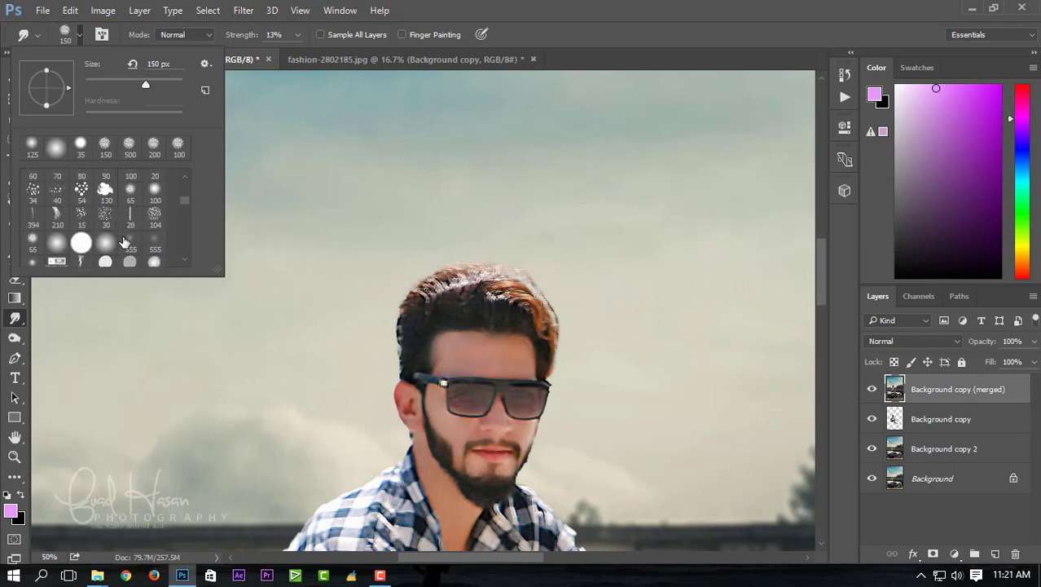
pyautogui.scroll(1, 124, 241)
pyautogui.click(39, 244)
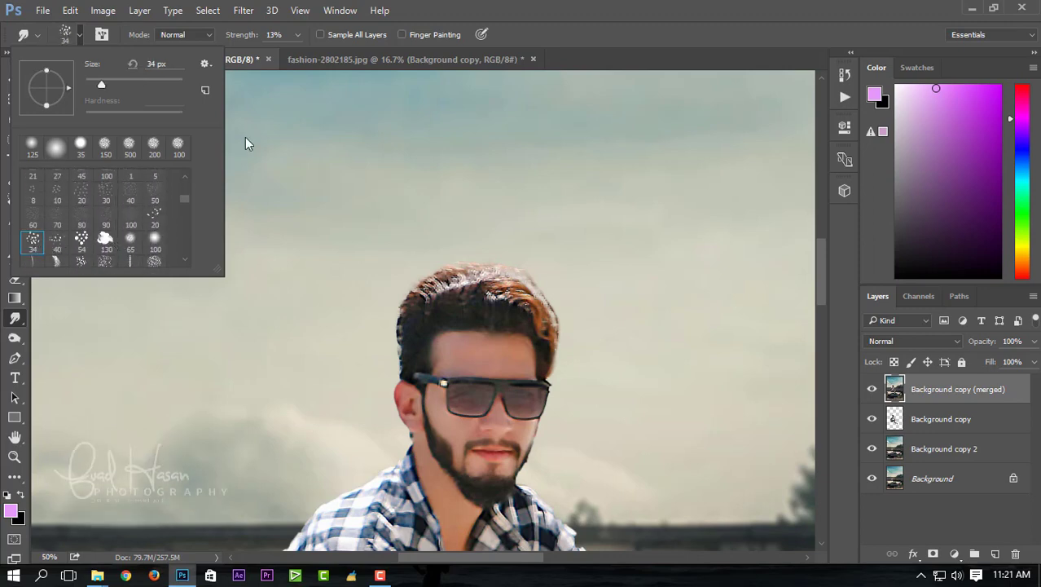
pyautogui.click(285, 39)
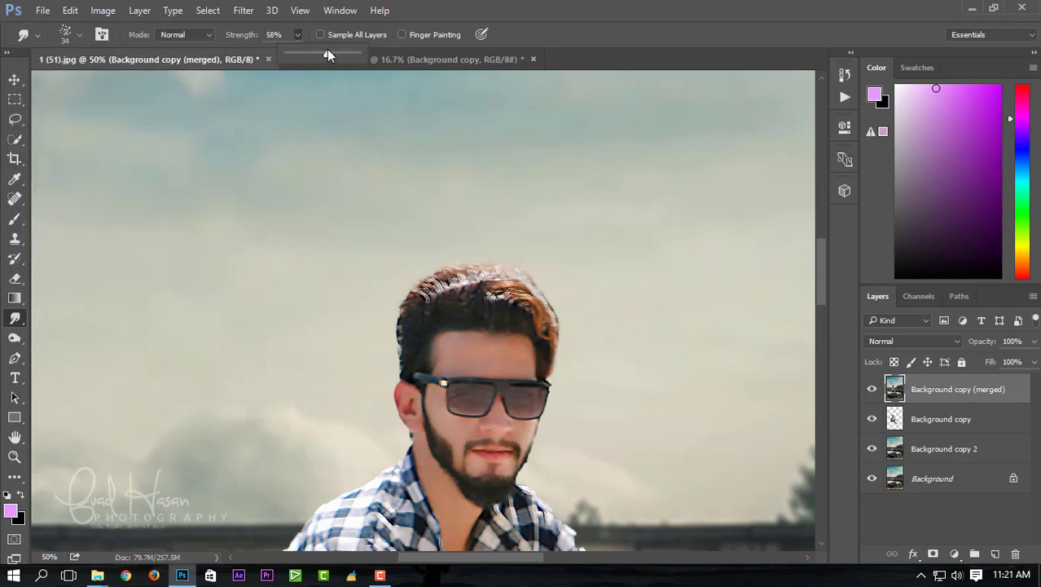
# - Set Smudge strength to 82% and pull the hair upward into tall spikes with a 45 px brush
pyautogui.moveTo(326, 50); pyautogui.dragTo(345, 52)
pyautogui.press(']')
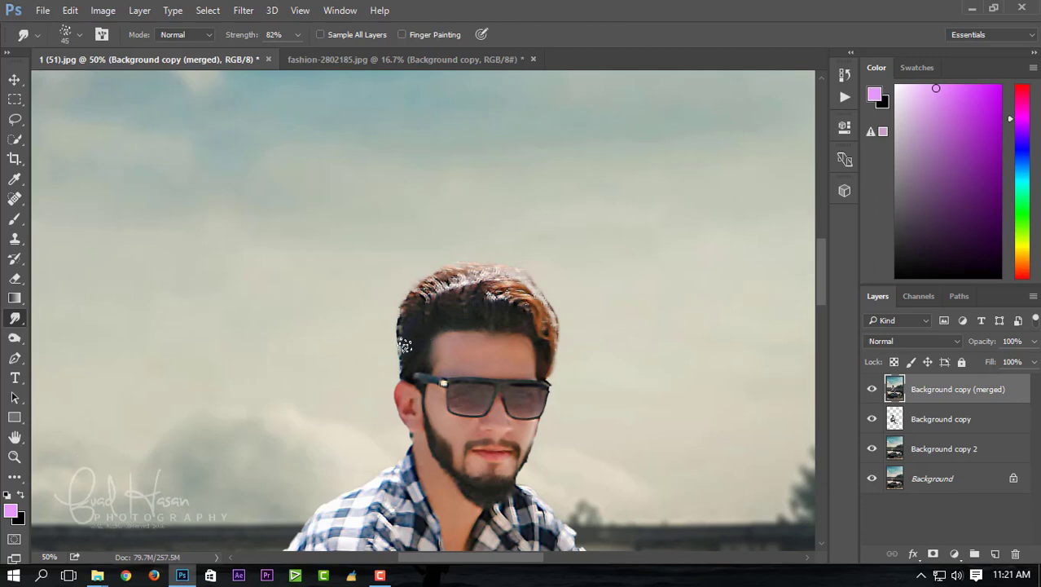
pyautogui.moveTo(426, 312); pyautogui.dragTo(456, 254)
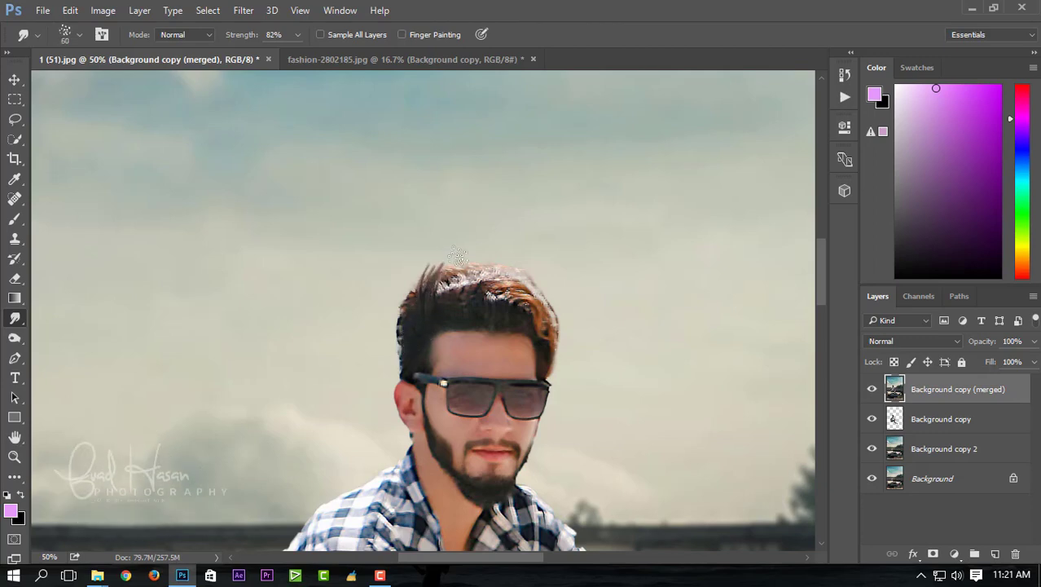
pyautogui.moveTo(440, 303); pyautogui.dragTo(463, 251)
pyautogui.moveTo(449, 305); pyautogui.dragTo(477, 246)
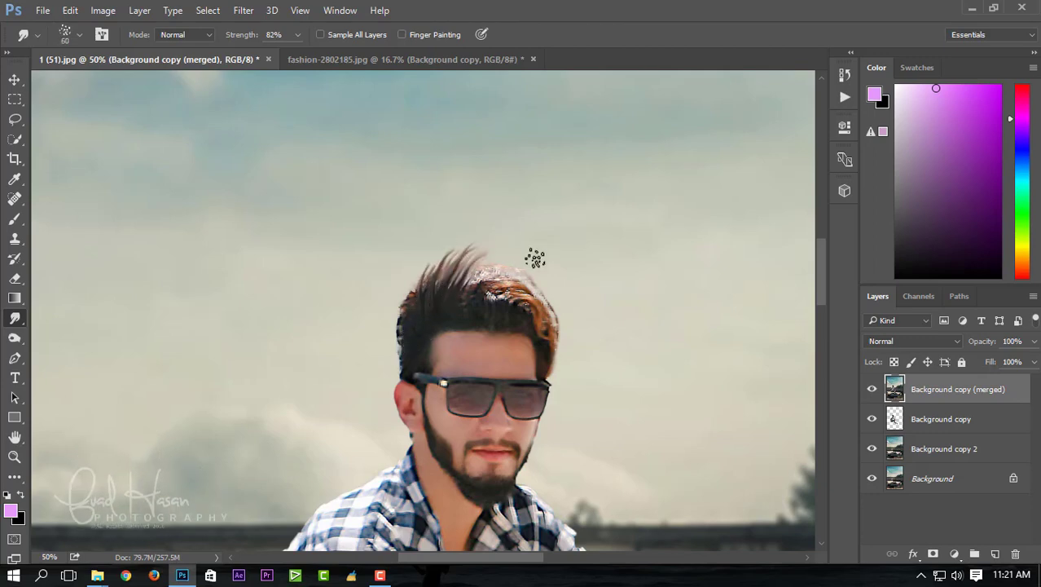
pyautogui.moveTo(470, 303); pyautogui.dragTo(500, 244)
pyautogui.moveTo(484, 305); pyautogui.dragTo(539, 262)
pyautogui.moveTo(501, 298)
pyautogui.mouseDown()
pyautogui.moveTo(563, 271)
pyautogui.moveTo(566, 319)
pyautogui.mouseUp()
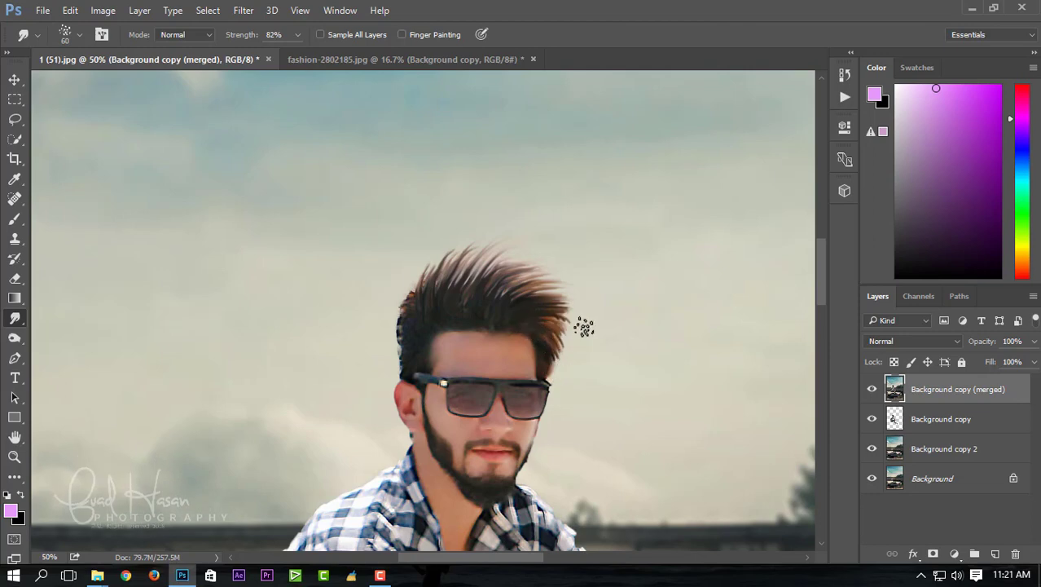
# - Smudge the right and left hair edges outward, using a 40 px brush on the left
pyautogui.moveTo(551, 324); pyautogui.dragTo(561, 379)
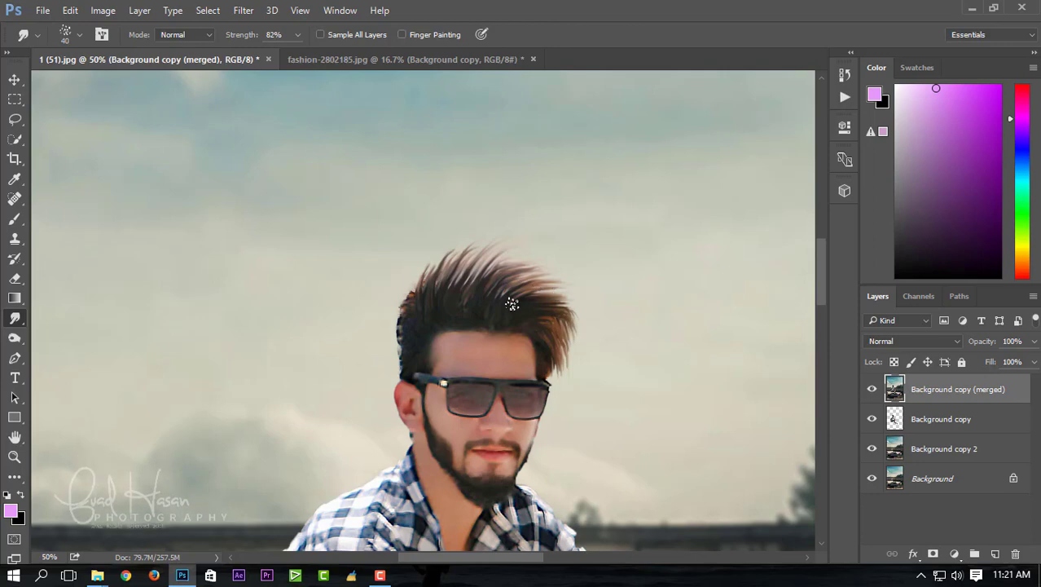
pyautogui.press('[')
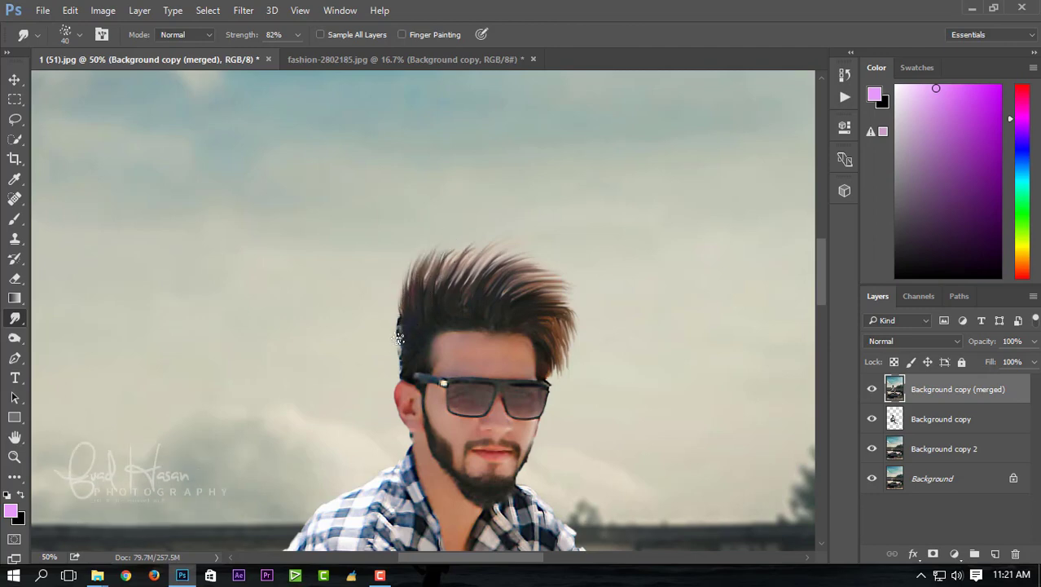
pyautogui.moveTo(398, 341); pyautogui.dragTo(399, 366)
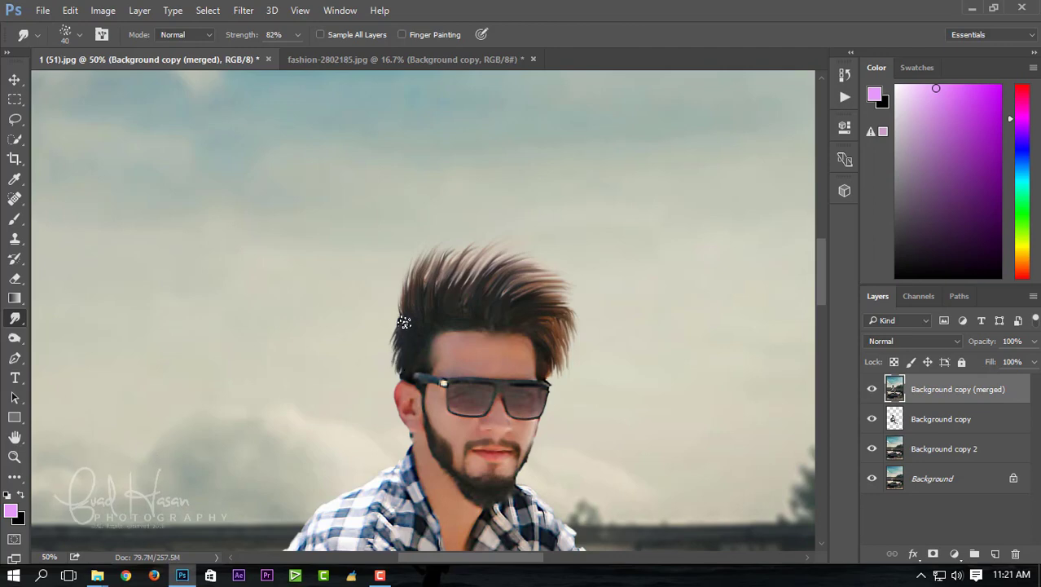
pyautogui.moveTo(404, 323); pyautogui.dragTo(389, 347)
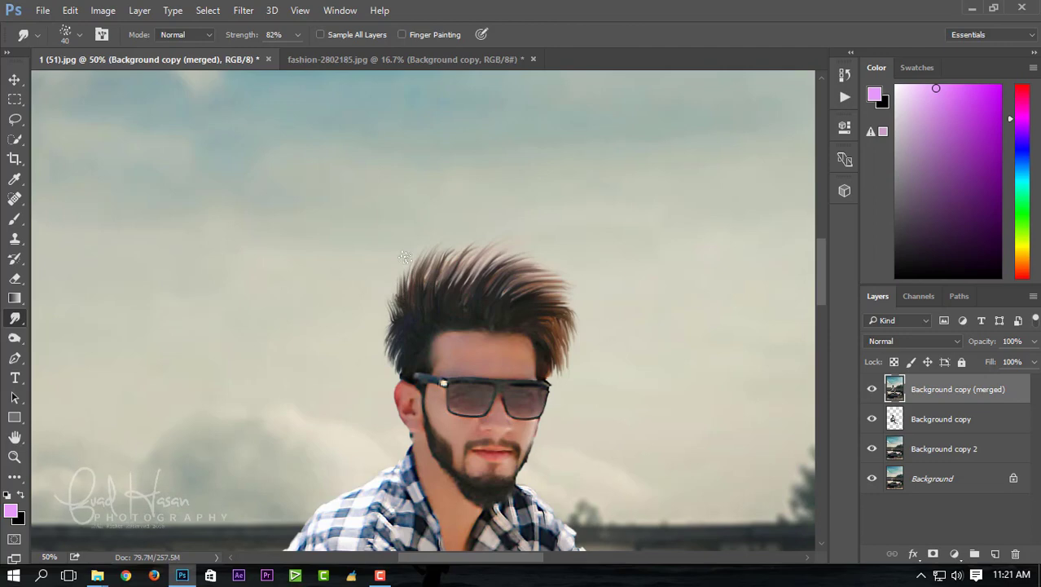
pyautogui.moveTo(409, 262); pyautogui.dragTo(392, 299)
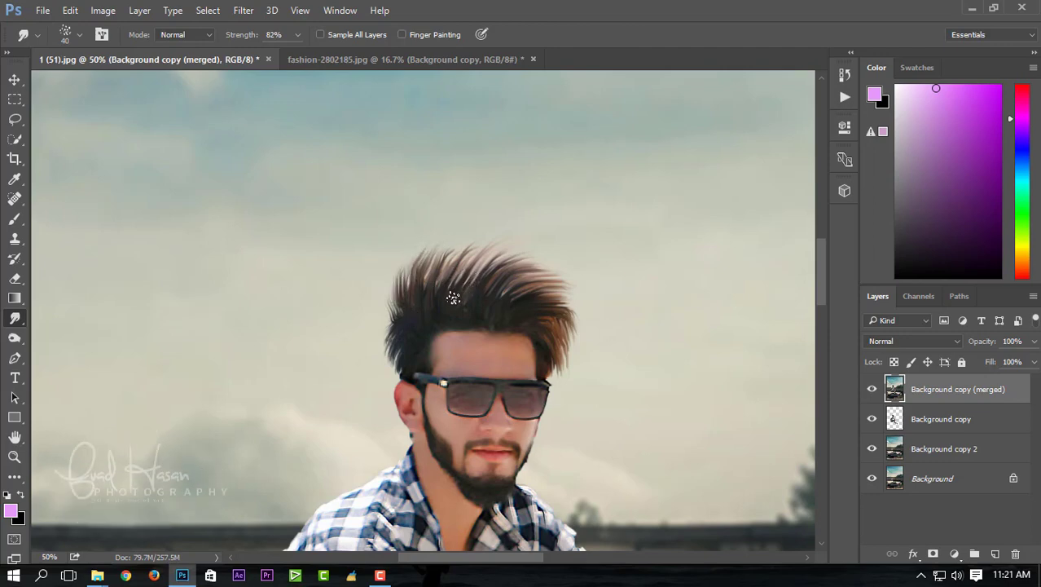
pyautogui.scroll(-3, 456, 298)
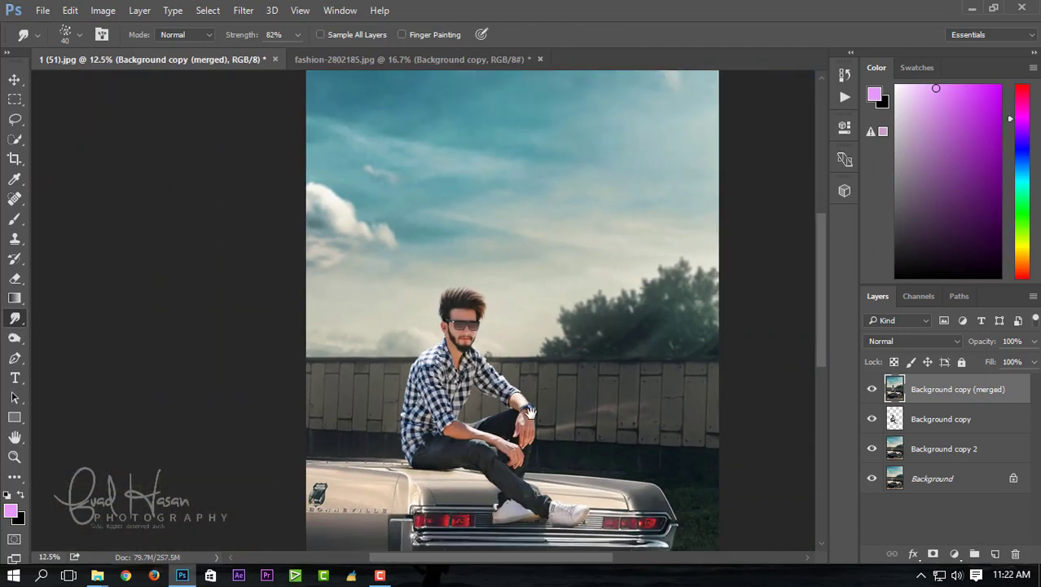
# - Erase stray hair tips along the top and left edge with a 150 px Eraser, then zoom out
pyautogui.scroll(-1, 530, 327)
pyautogui.scroll(2, 529, 327)
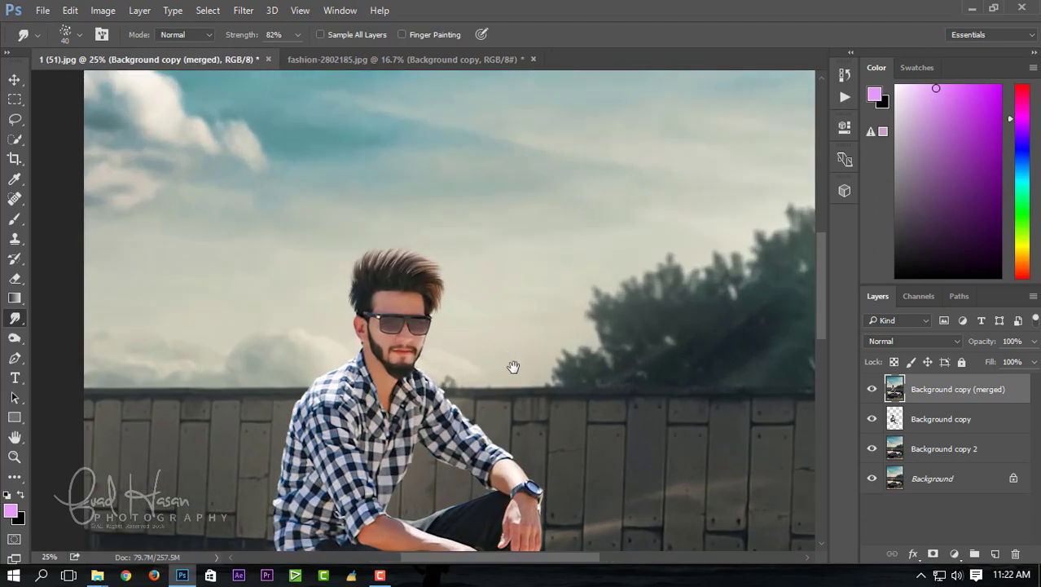
pyautogui.click(14, 278)
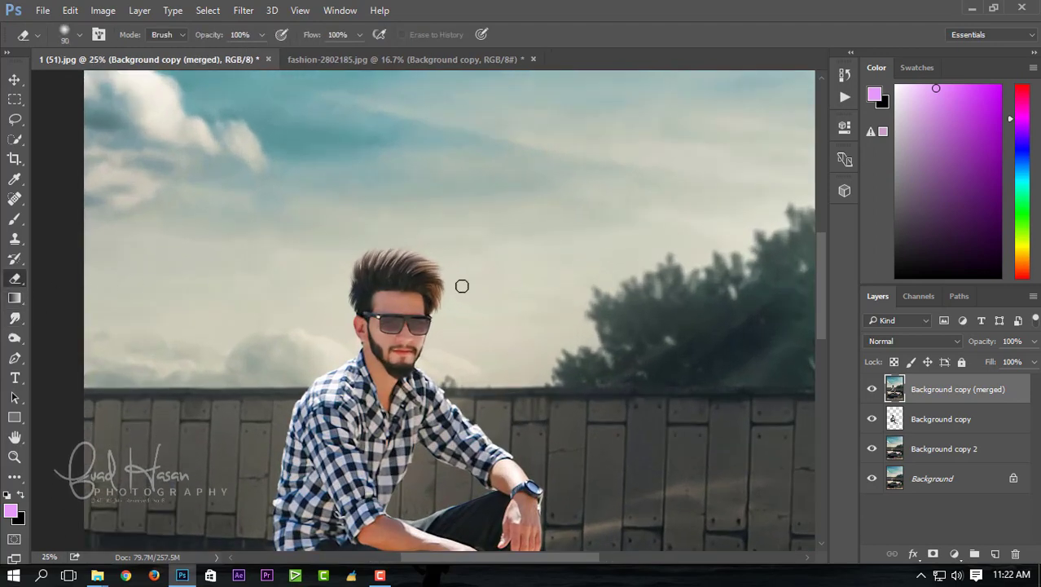
pyautogui.press(']')
pyautogui.press(']')
pyautogui.press(']')
pyautogui.moveTo(453, 279); pyautogui.dragTo(345, 257)
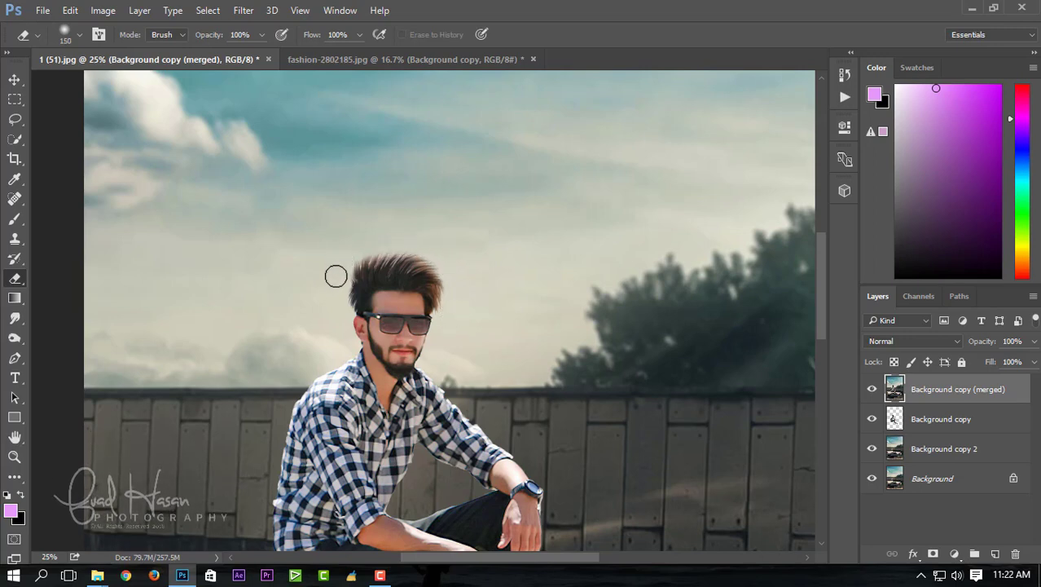
pyautogui.moveTo(339, 307); pyautogui.dragTo(344, 255)
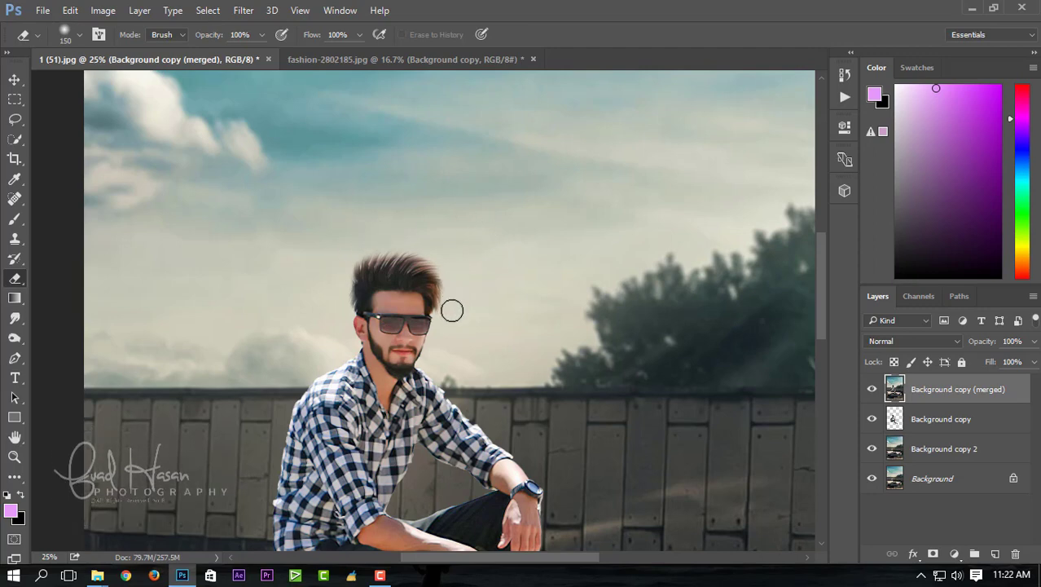
pyautogui.keyDown('alt'); pyautogui.click(506, 237); pyautogui.keyUp('alt')
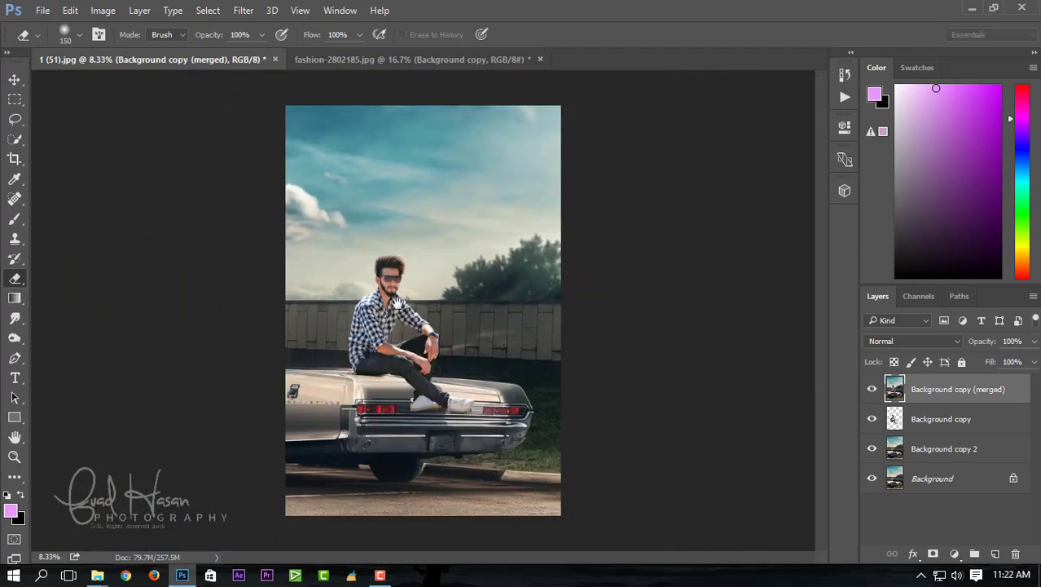
# - Stamp visible layers into a new merged layer, duplicate it, and launch Camera Raw Filter
pyautogui.keyDown('ctrl'); pyautogui.click(481, 285); pyautogui.keyUp('ctrl')
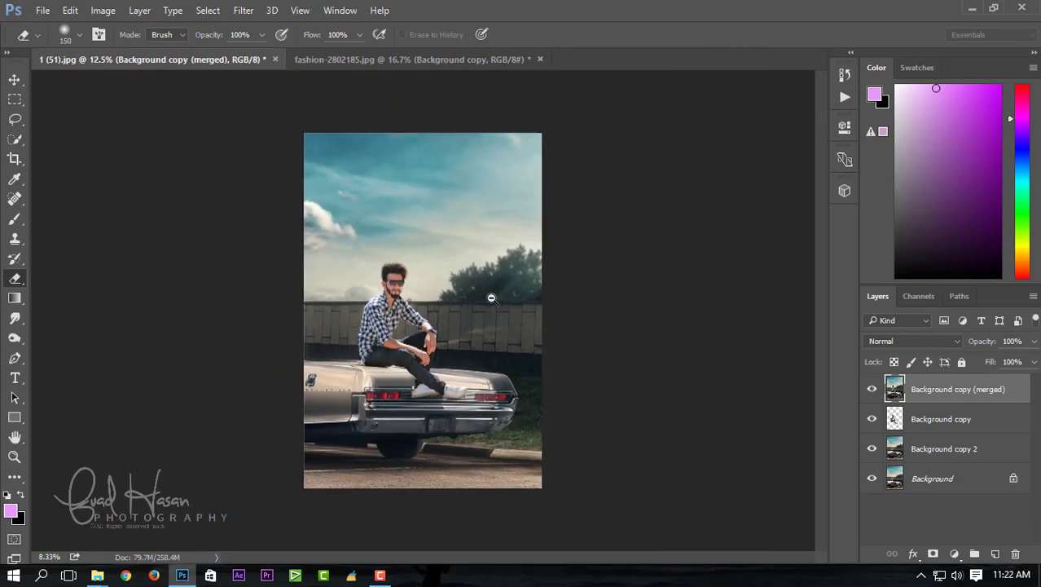
pyautogui.keyDown('alt'); pyautogui.click(491, 298); pyautogui.keyUp('alt')
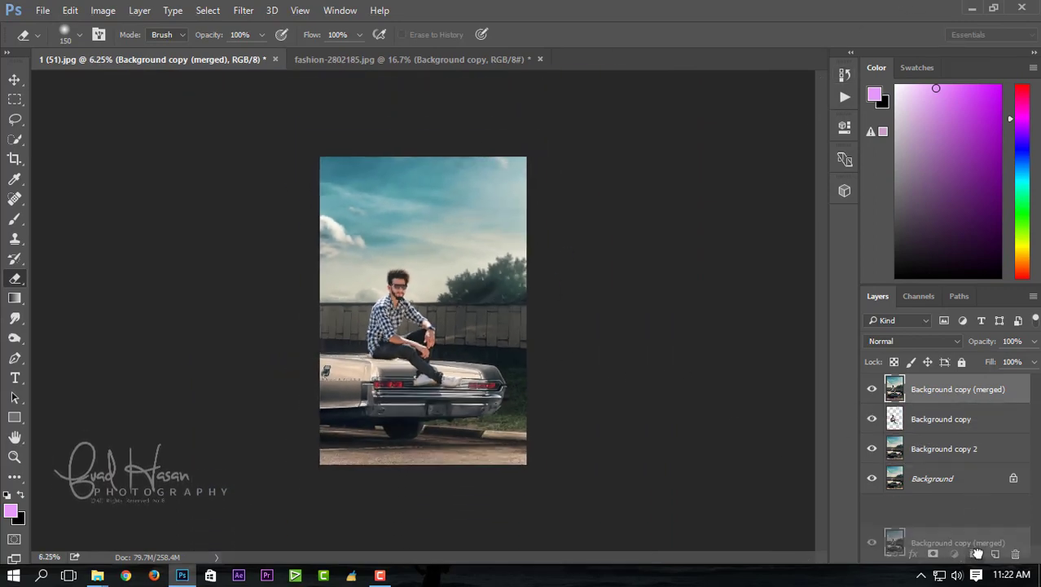
pyautogui.hotkey('ctrl', 'e')
pyautogui.click(871, 389)
pyautogui.click(871, 390)
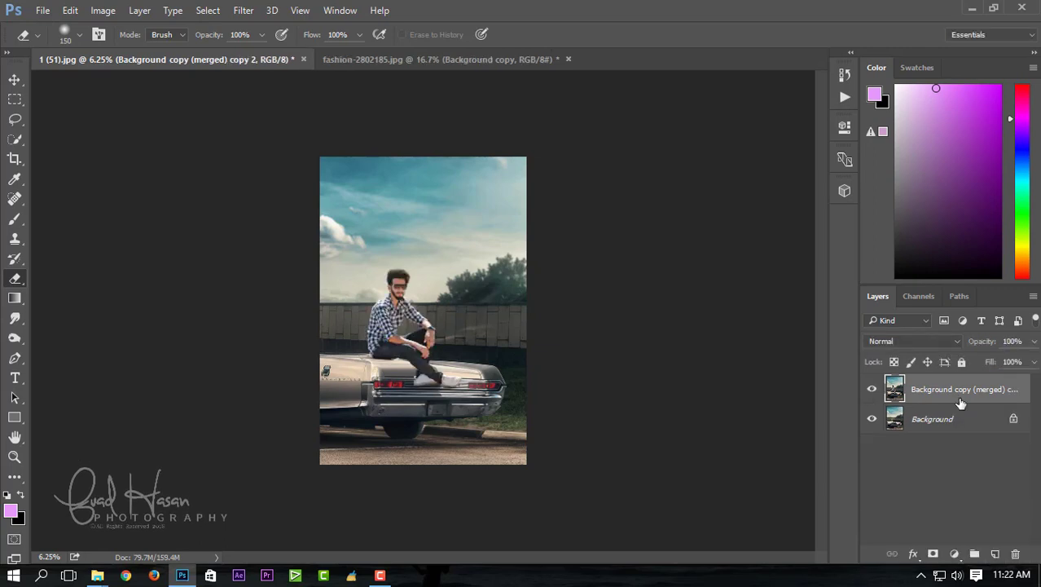
pyautogui.moveTo(959, 399); pyautogui.dragTo(992, 548)
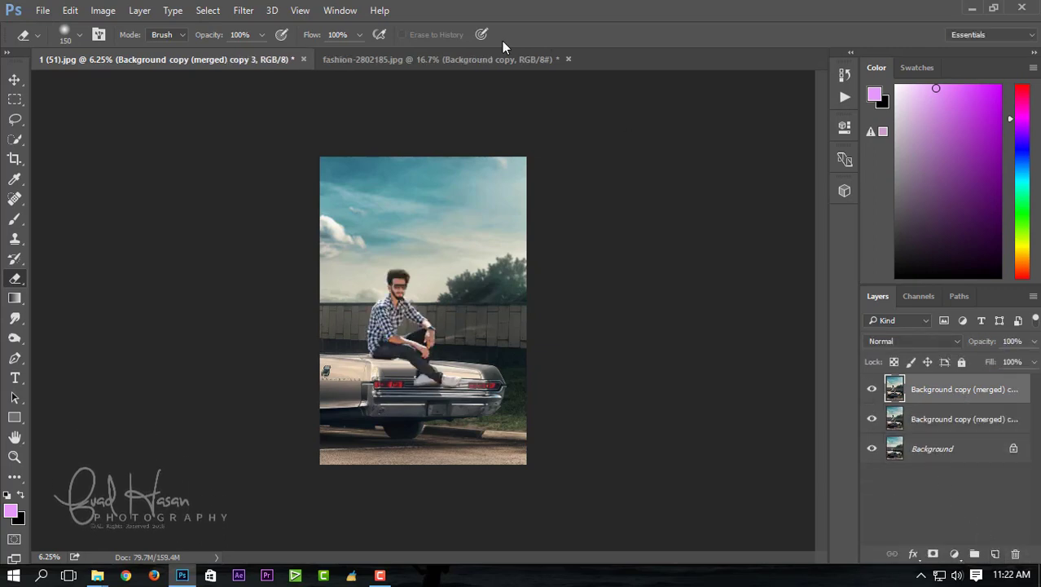
pyautogui.click(243, 10)
pyautogui.click(277, 98)
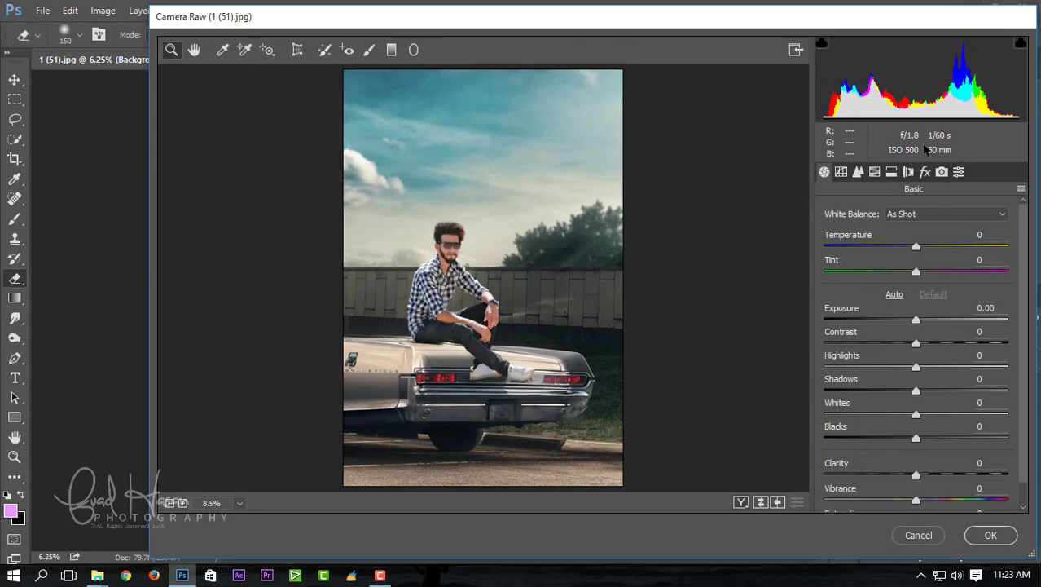
# - Boost Aquas and Blues saturation (Blues +73) and add a faint dark vignette
pyautogui.click(925, 172)
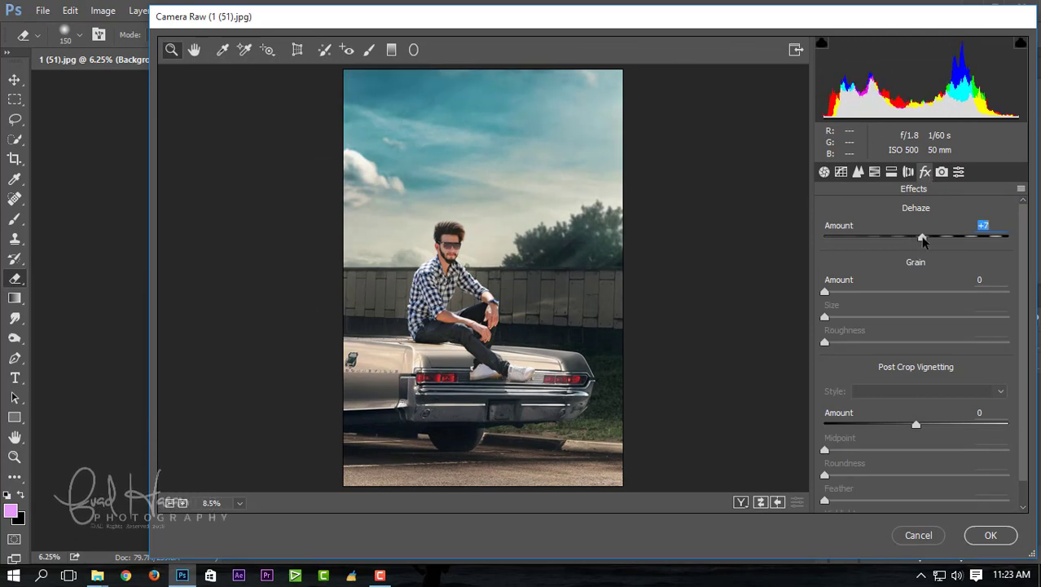
pyautogui.click(874, 172)
pyautogui.click(880, 237)
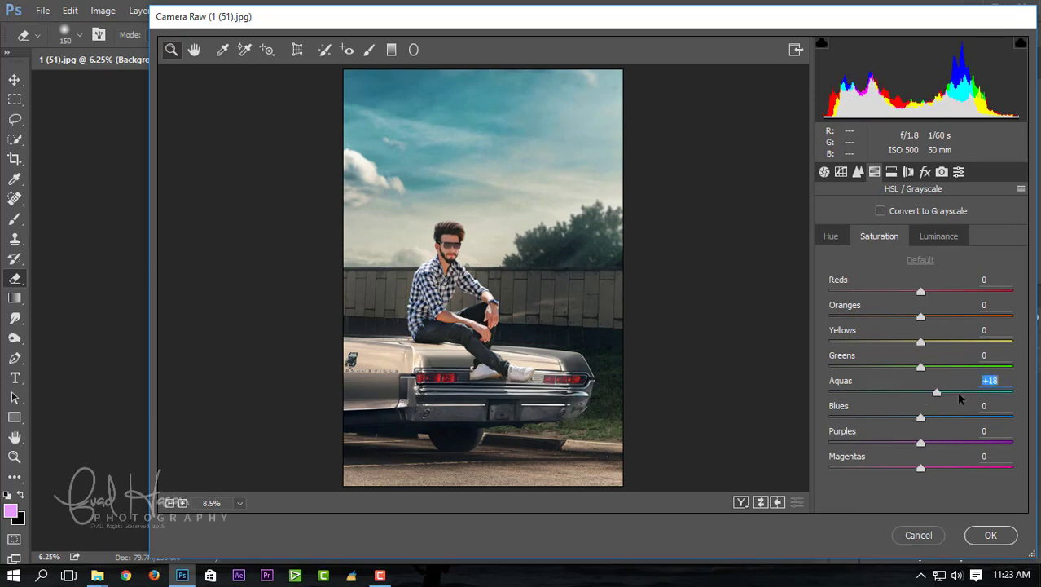
pyautogui.moveTo(984, 395)
pyautogui.mouseDown()
pyautogui.moveTo(1036, 399)
pyautogui.moveTo(978, 399)
pyautogui.mouseUp()
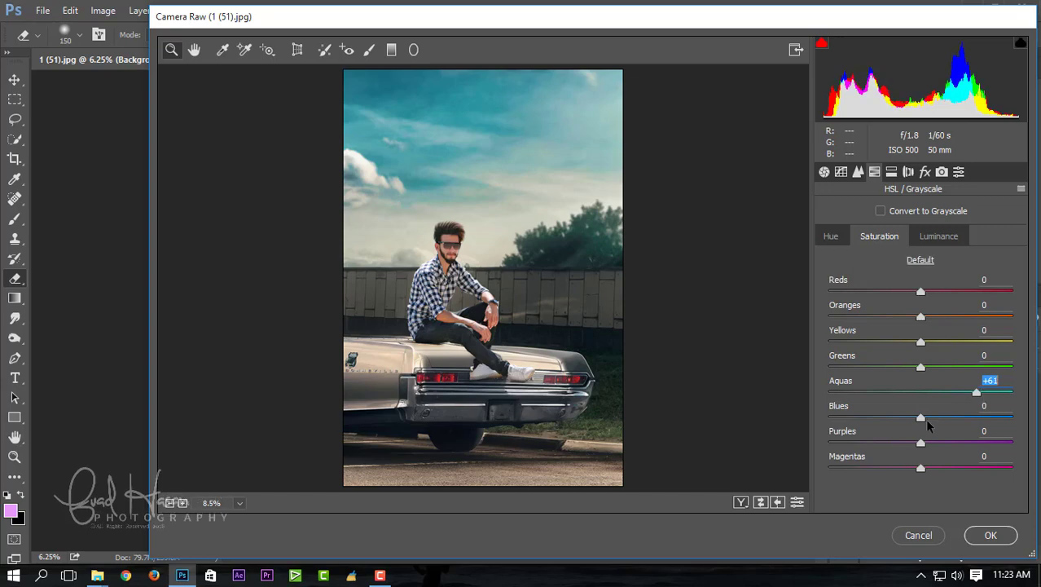
pyautogui.moveTo(920, 418); pyautogui.dragTo(996, 422)
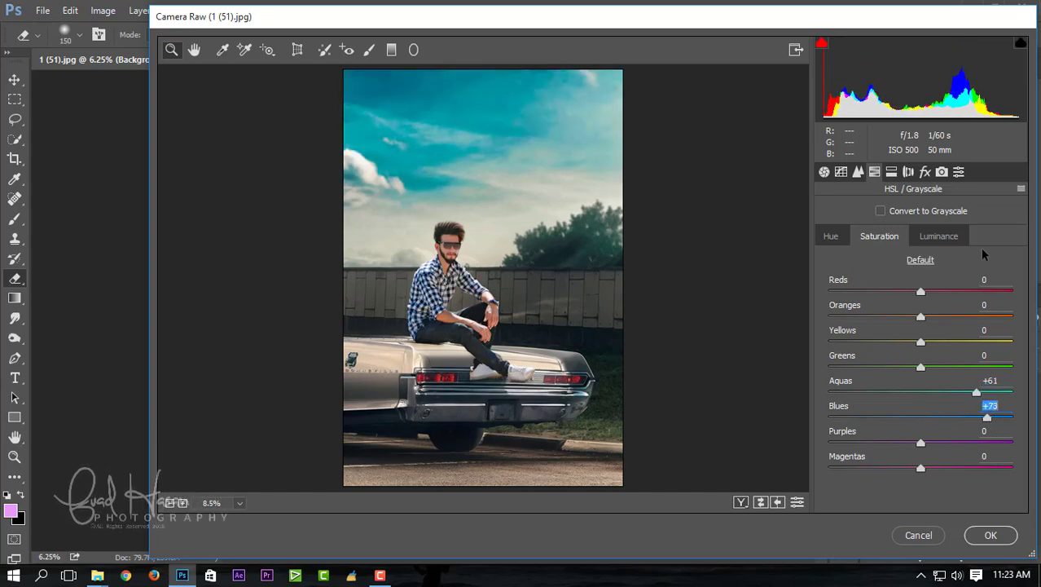
pyautogui.click(925, 171)
pyautogui.moveTo(915, 424); pyautogui.dragTo(766, 449)
pyautogui.moveTo(910, 430); pyautogui.dragTo(914, 430)
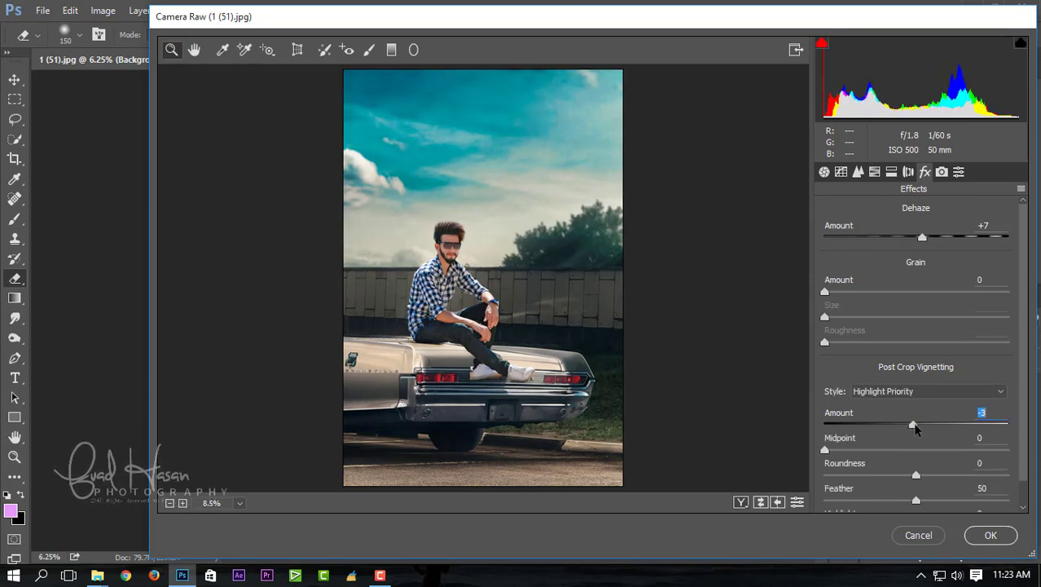
# - Raise Clarity to +14 and lower Contrast slightly
pyautogui.click(824, 173)
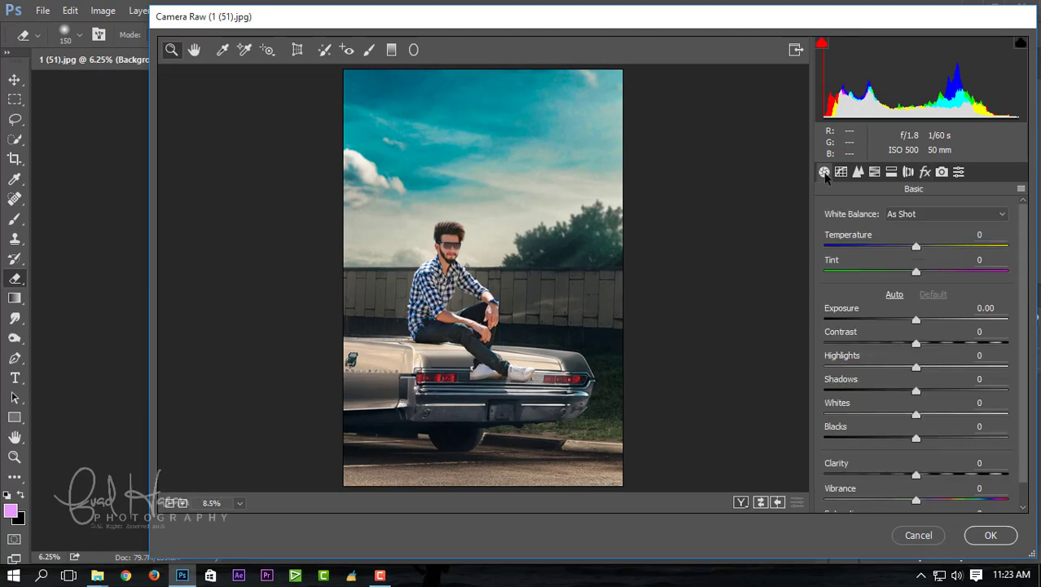
pyautogui.click(917, 477)
pyautogui.moveTo(918, 476); pyautogui.dragTo(930, 476)
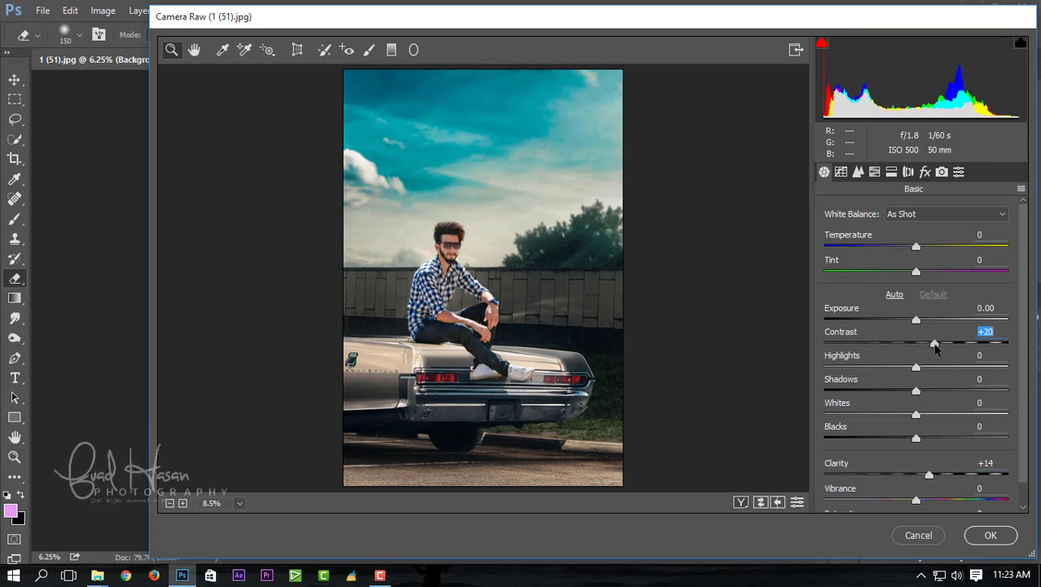
pyautogui.moveTo(935, 348); pyautogui.dragTo(916, 346)
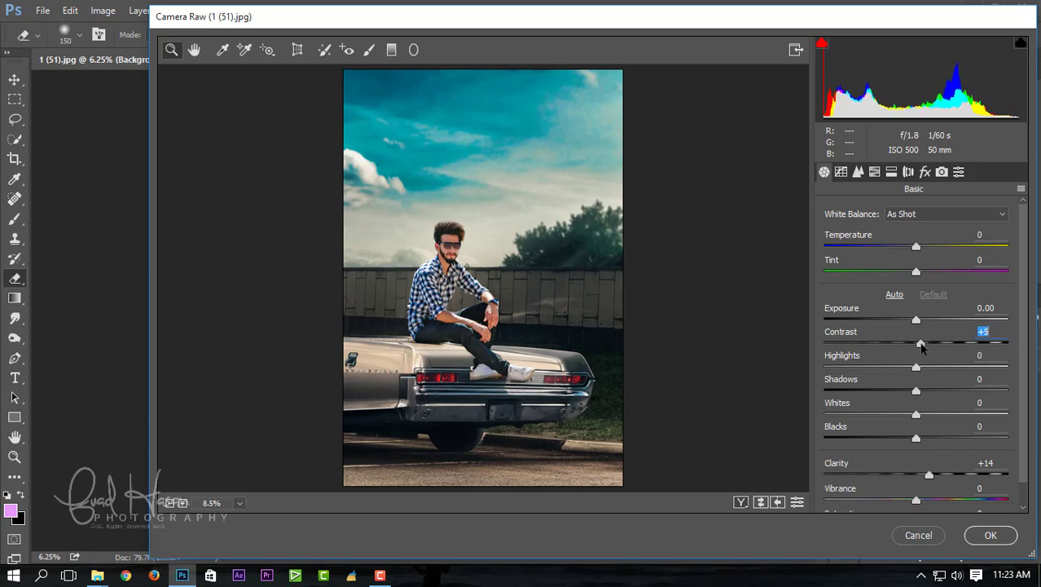
pyautogui.scroll(-1, 972, 421)
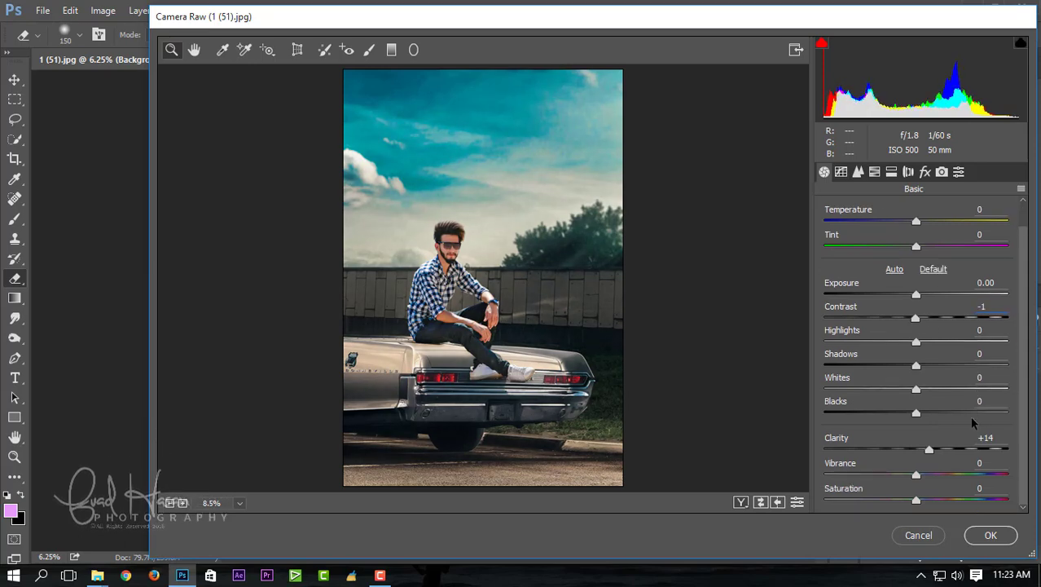
pyautogui.scroll(1, 958, 462)
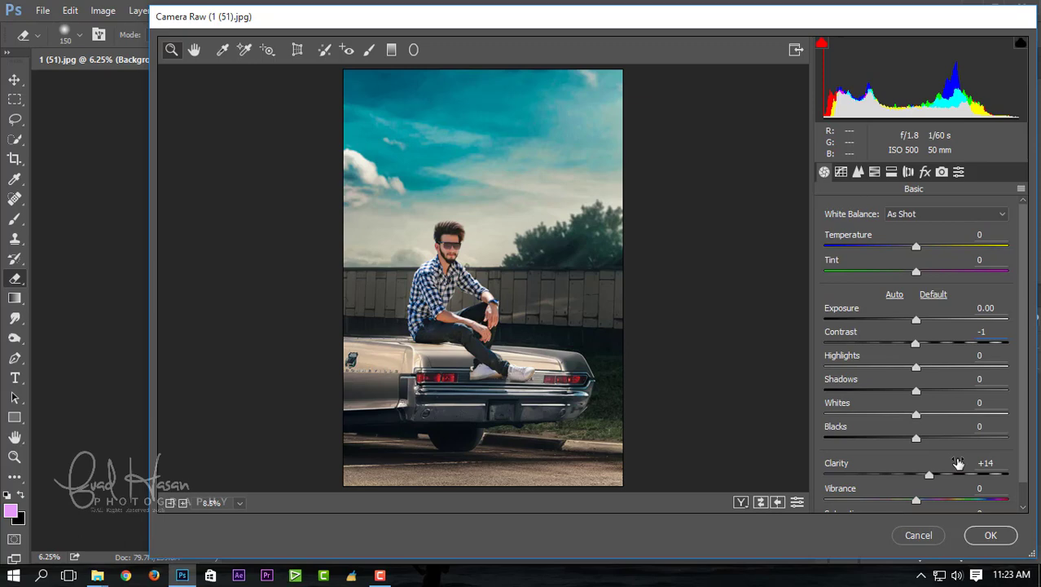
# - Reduce Aquas saturation to +17, slightly darken Oranges luminance, and apply the grade
pyautogui.click(874, 172)
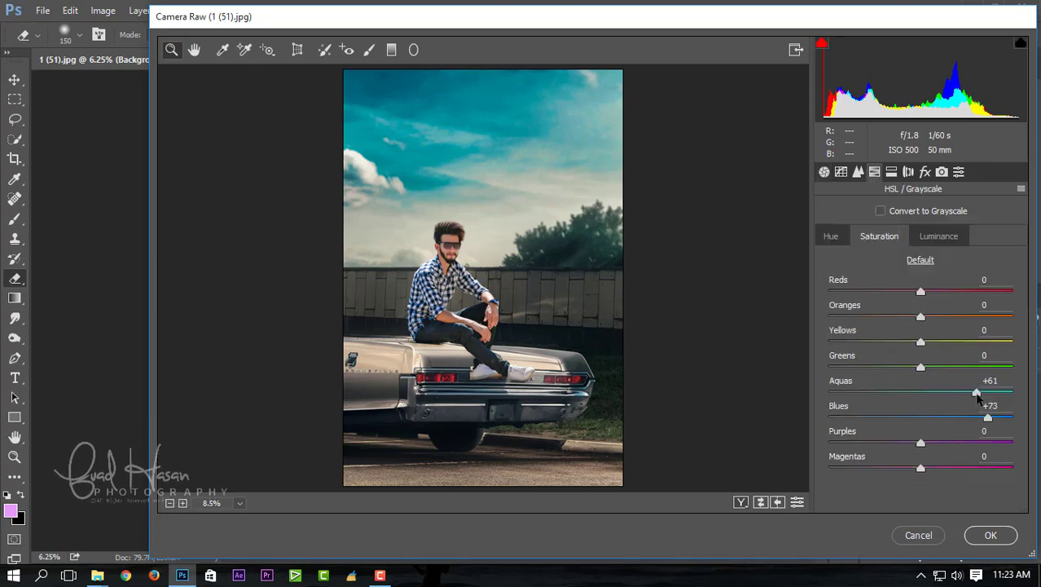
pyautogui.moveTo(977, 392); pyautogui.dragTo(936, 392)
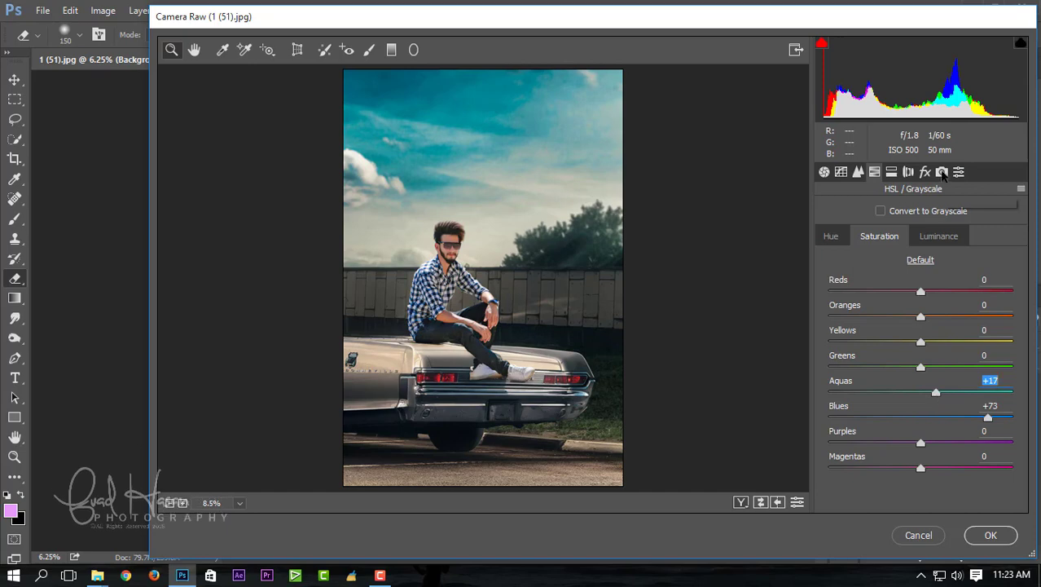
pyautogui.click(925, 172)
pyautogui.click(874, 173)
pyautogui.click(937, 237)
pyautogui.click(921, 317)
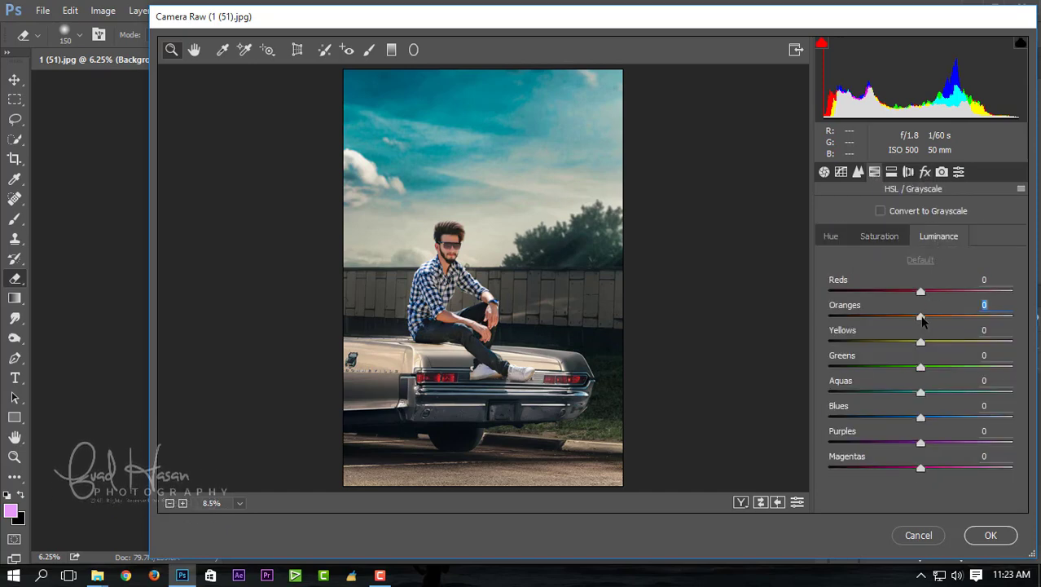
pyautogui.moveTo(921, 318); pyautogui.dragTo(911, 319)
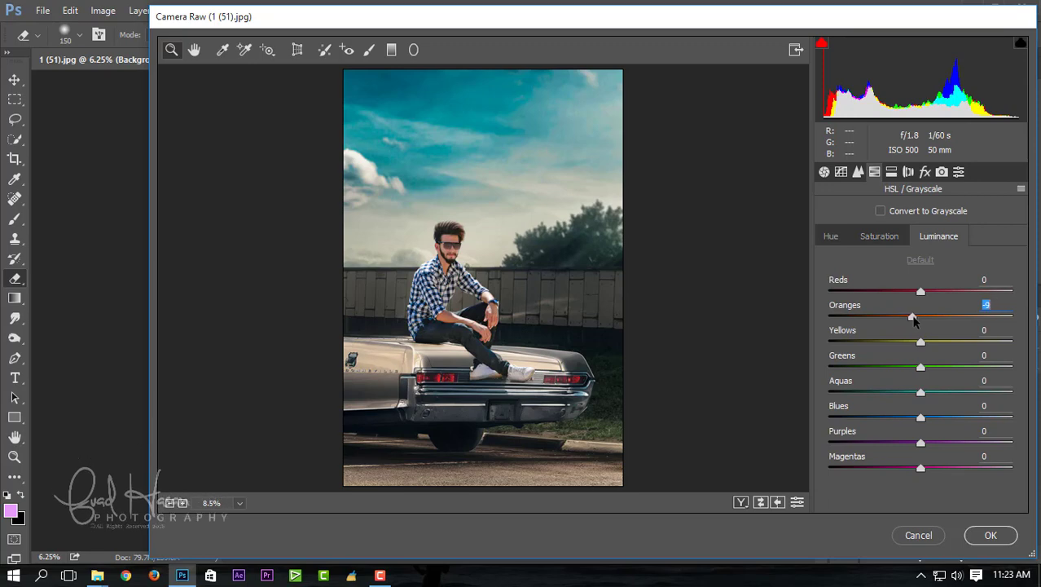
pyautogui.click(990, 535)
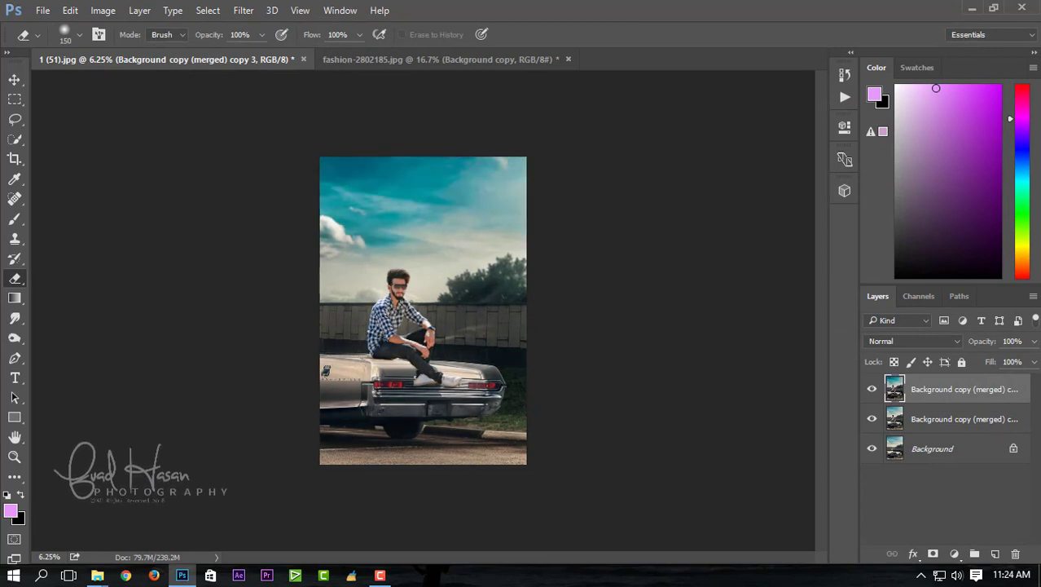
# - Duplicate the graded top layer and launch Nik Collection's Color Efex Pro 4 on it
pyautogui.moveTo(956, 392); pyautogui.dragTo(1001, 552)
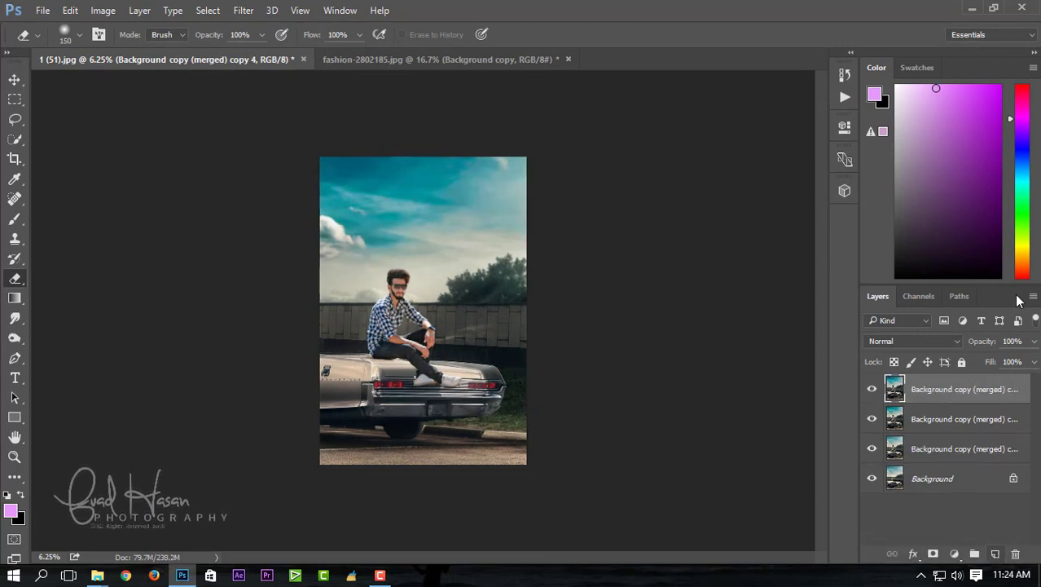
pyautogui.click(244, 10)
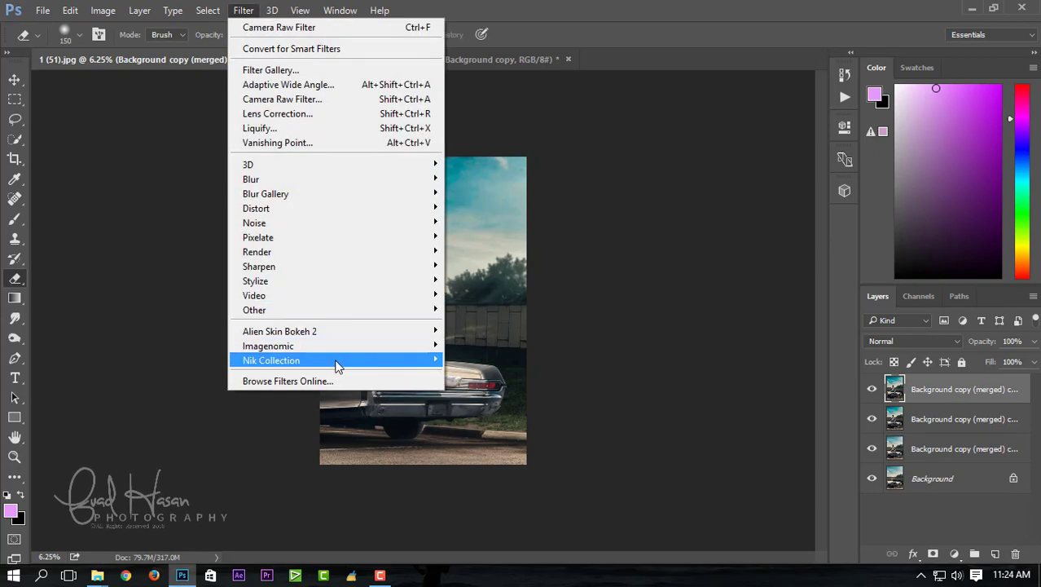
pyautogui.moveTo(271, 360)
pyautogui.click(497, 373)
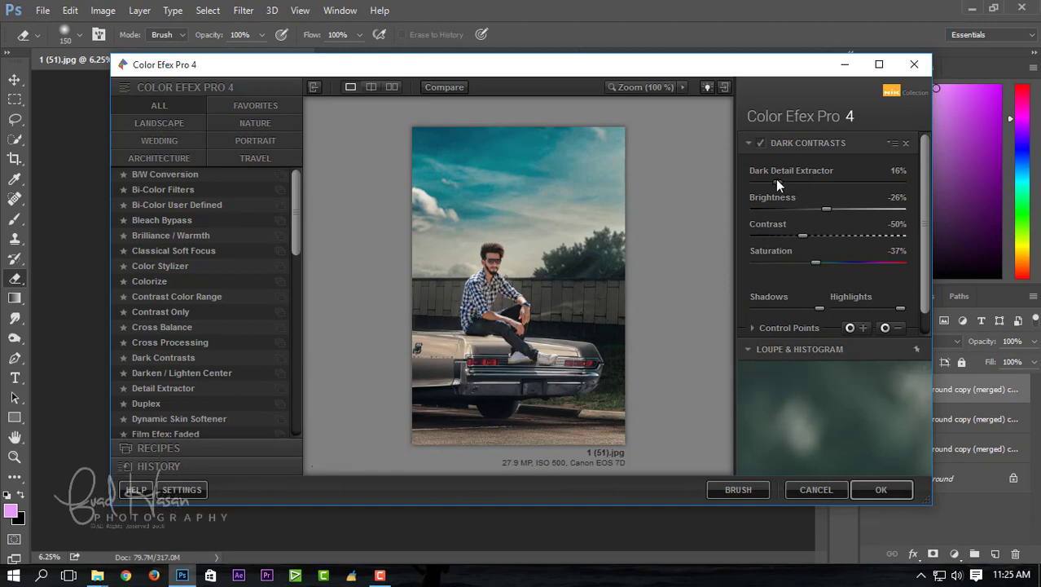
# - Tune Dark Contrasts to Detail 9%, Brightness -21%, Contrast -57%, Saturation -30%, then add a slot
pyautogui.moveTo(776, 179); pyautogui.dragTo(762, 180)
pyautogui.moveTo(799, 235)
pyautogui.mouseDown()
pyautogui.moveTo(752, 237)
pyautogui.moveTo(803, 236)
pyautogui.moveTo(787, 241)
pyautogui.moveTo(832, 211)
pyautogui.mouseUp()
pyautogui.moveTo(831, 208); pyautogui.dragTo(830, 208)
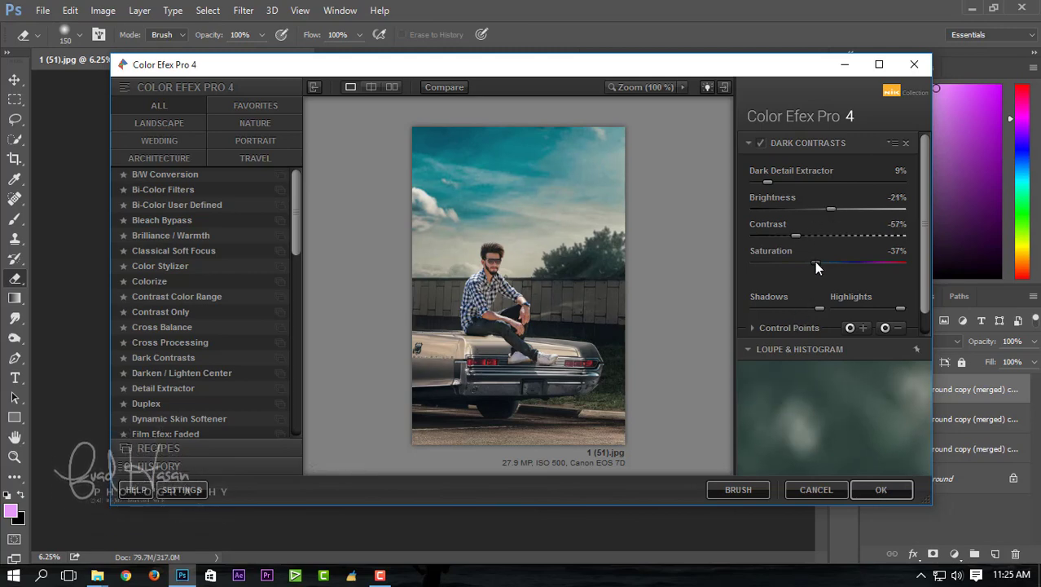
pyautogui.moveTo(818, 259); pyautogui.dragTo(823, 265)
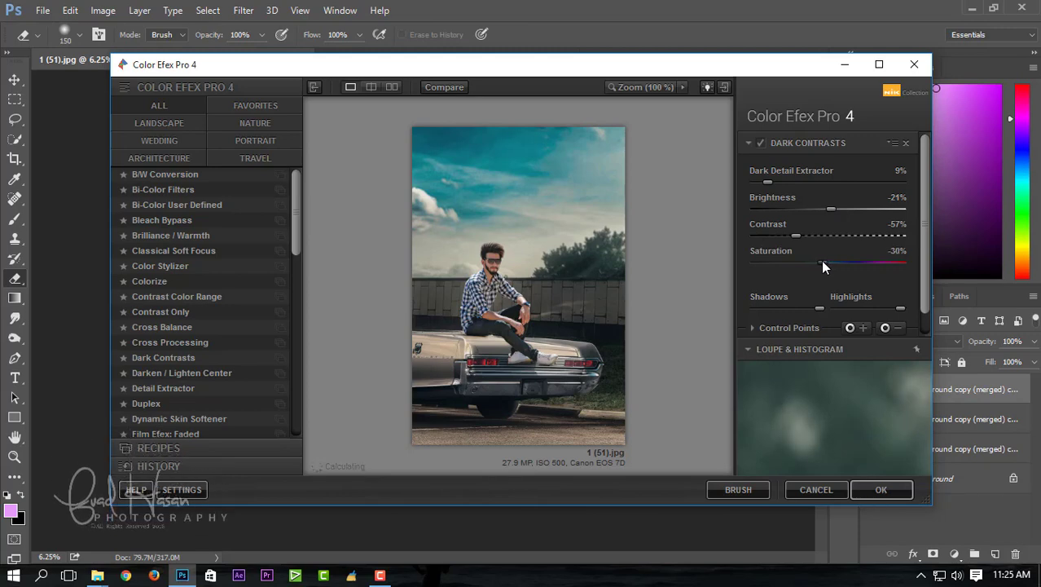
pyautogui.scroll(-2, 810, 277)
pyautogui.click(783, 338)
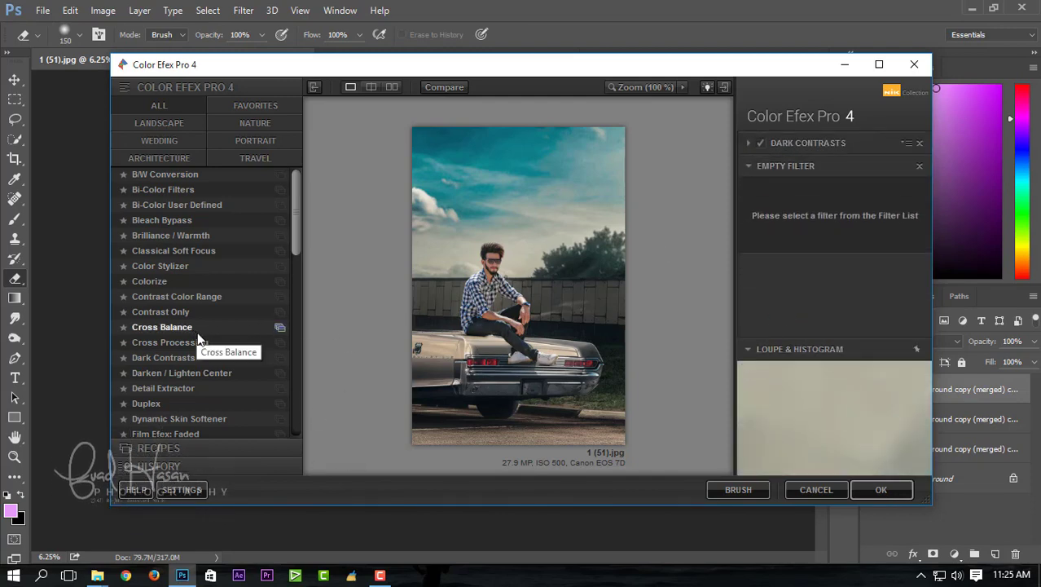
# - Add Cross Balance using Tungsten To Daylight (2) at 5% strength, then add a third slot
pyautogui.scroll(-1, 189, 343)
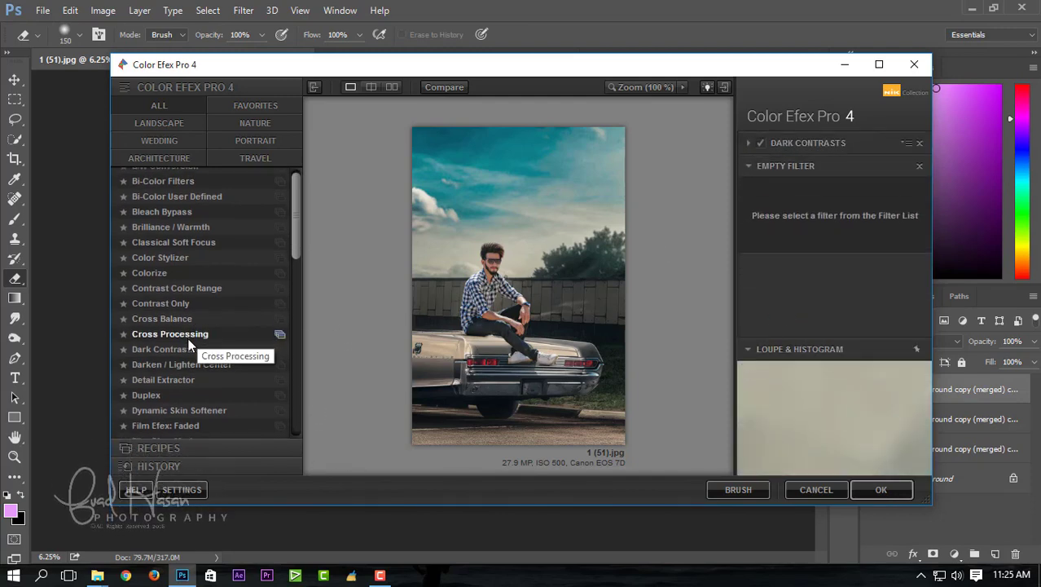
pyautogui.scroll(-1, 183, 334)
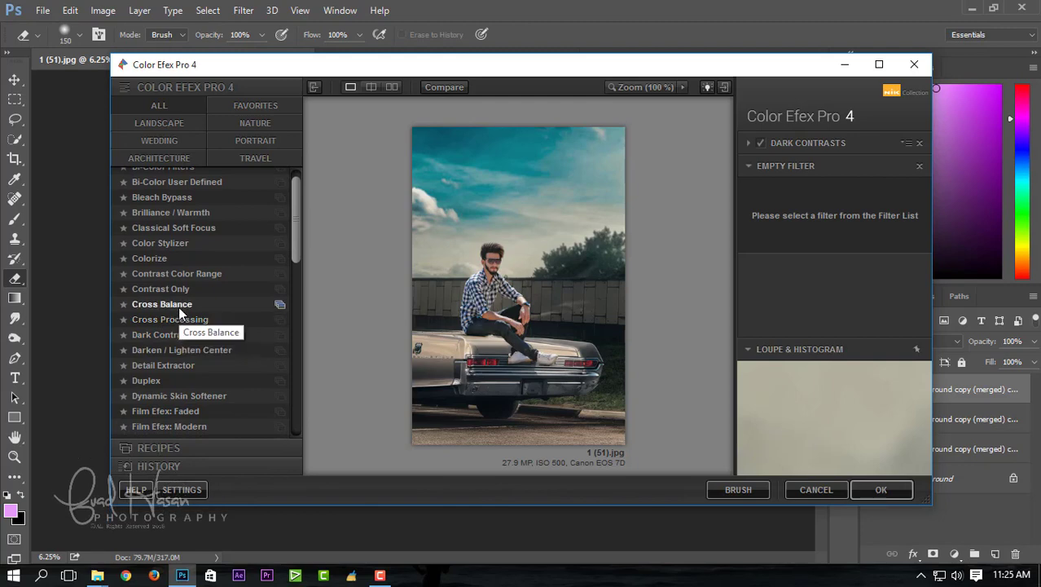
pyautogui.click(179, 306)
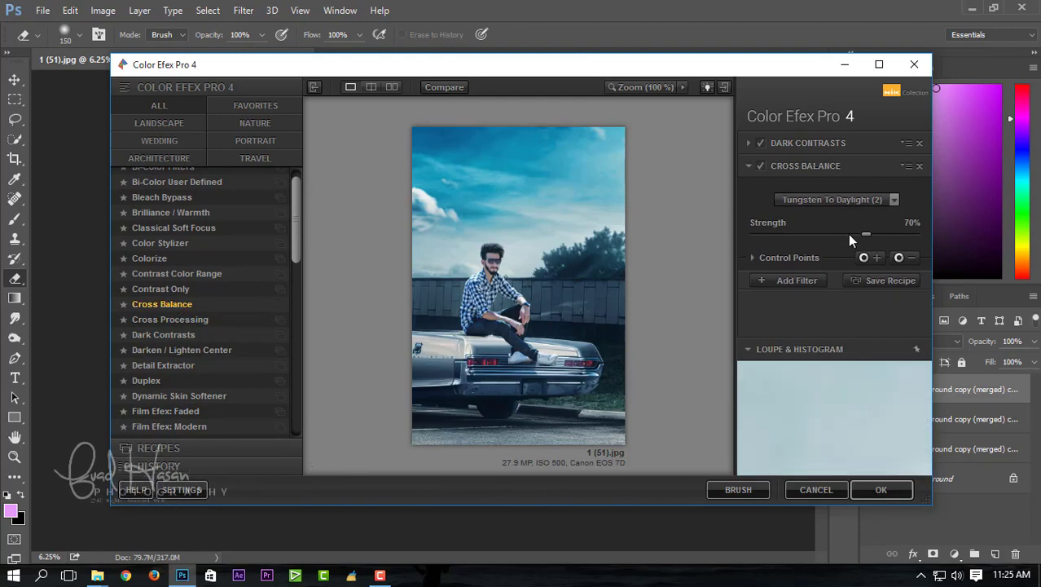
pyautogui.moveTo(866, 234); pyautogui.dragTo(859, 234)
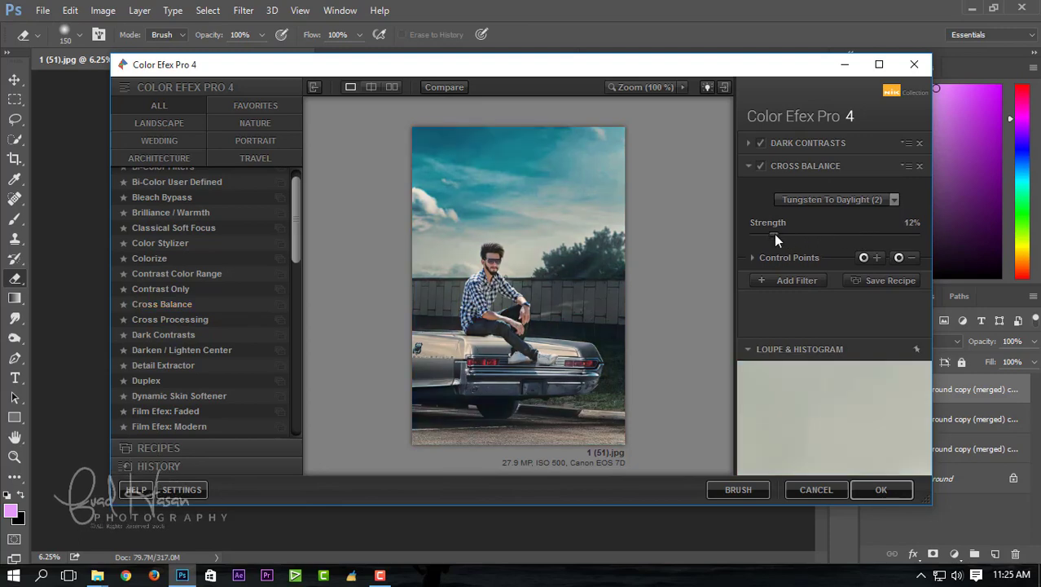
pyautogui.moveTo(774, 234); pyautogui.dragTo(742, 237)
pyautogui.click(856, 197)
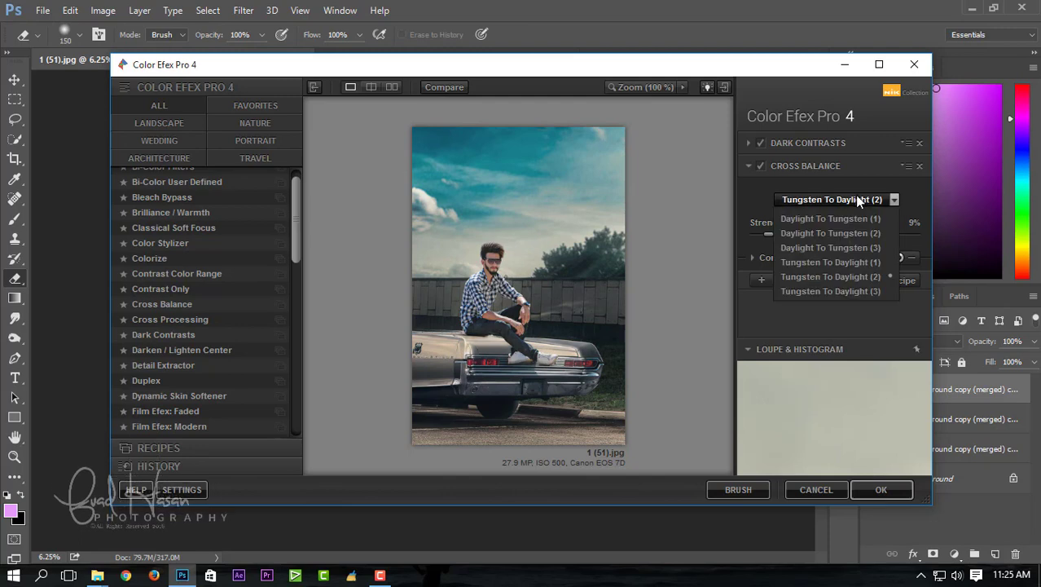
pyautogui.click(840, 277)
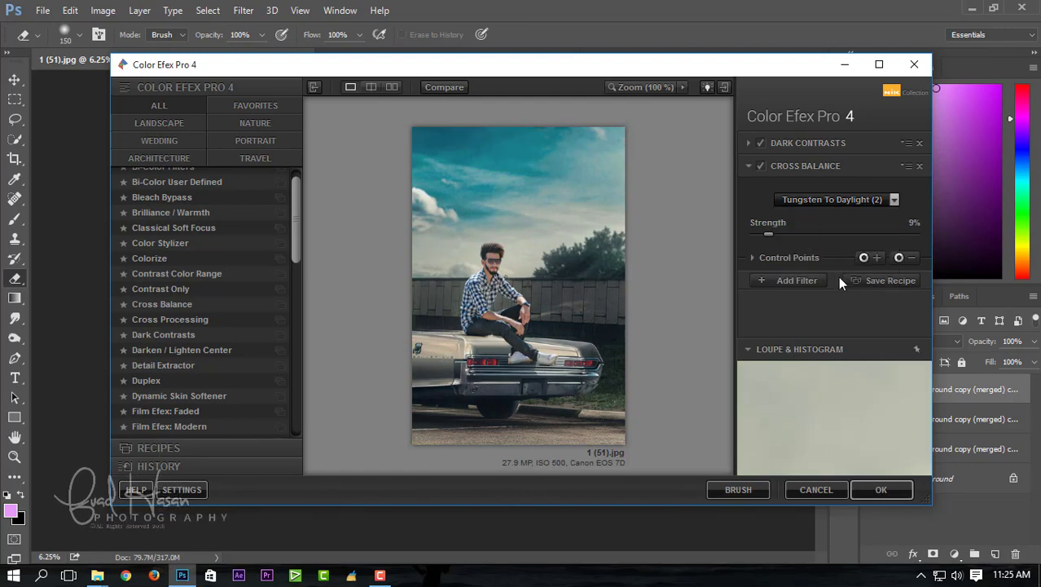
pyautogui.moveTo(770, 235); pyautogui.dragTo(764, 234)
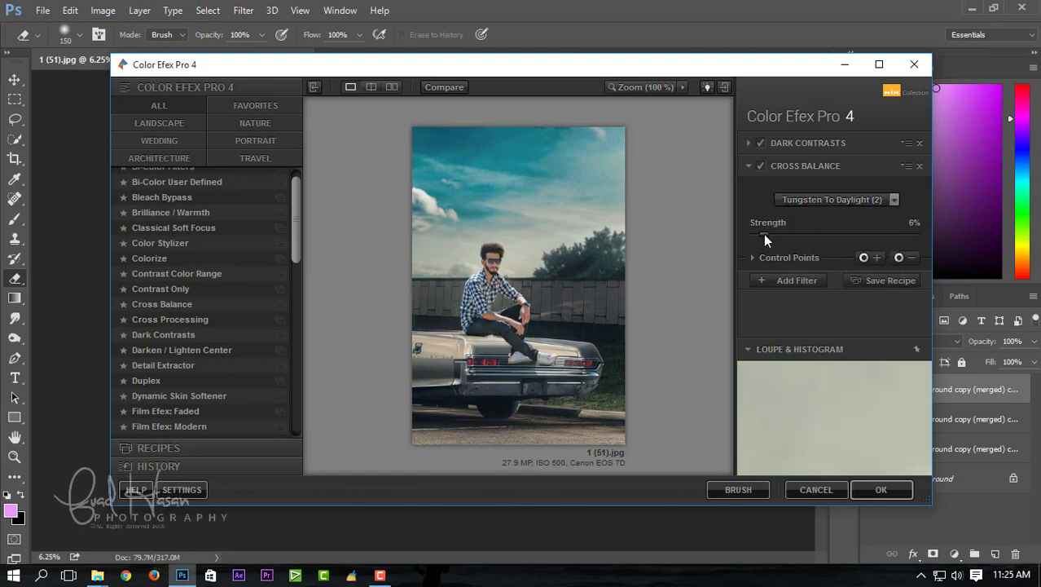
pyautogui.click(776, 280)
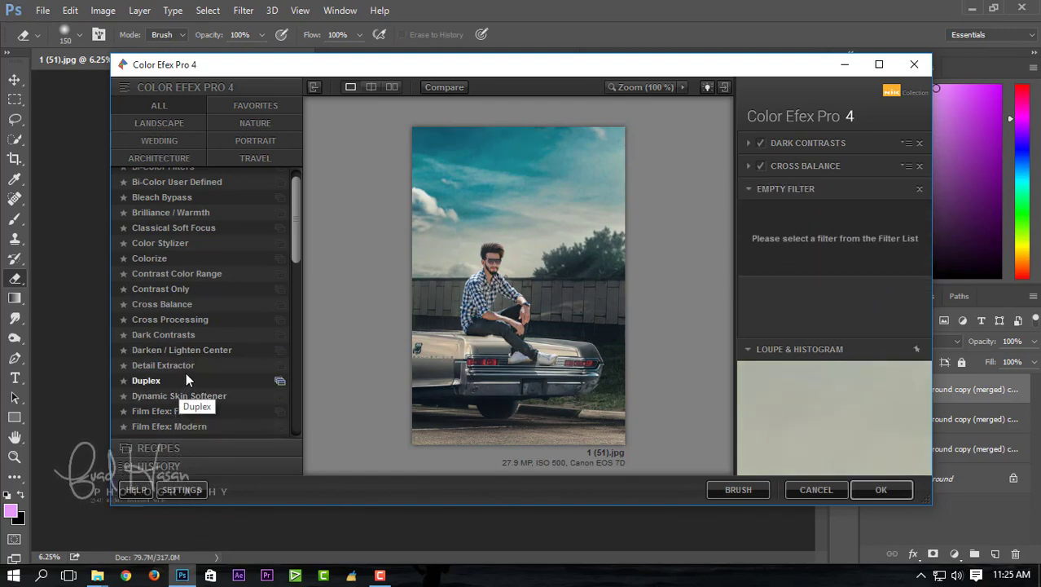
# - Add a Skylight Filter at about 9% strength and expand its Control Points
pyautogui.scroll(-2, 186, 373)
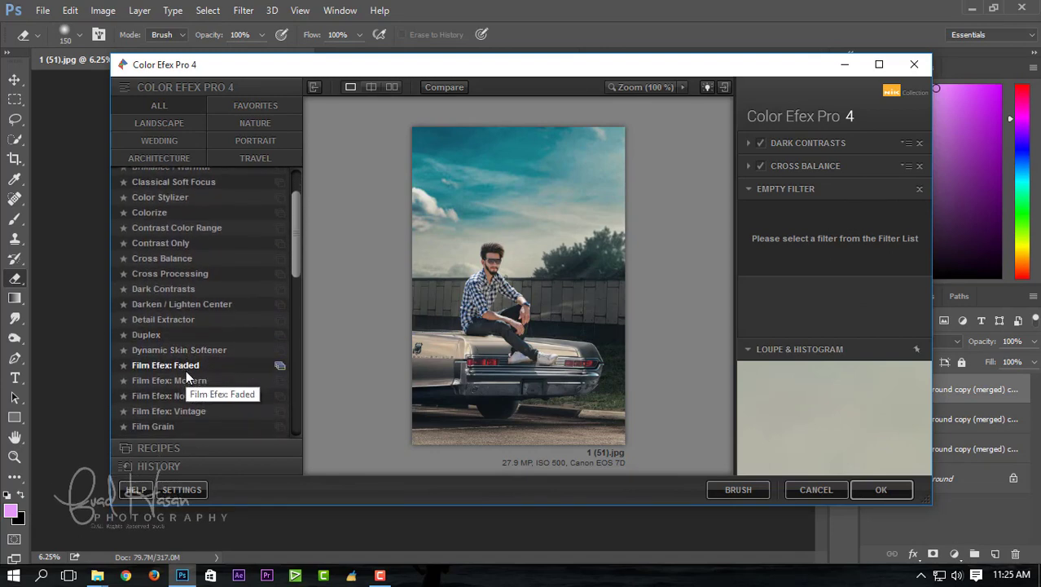
pyautogui.scroll(-1, 186, 372)
pyautogui.scroll(-2, 187, 373)
pyautogui.scroll(-1, 190, 374)
pyautogui.scroll(-2, 190, 379)
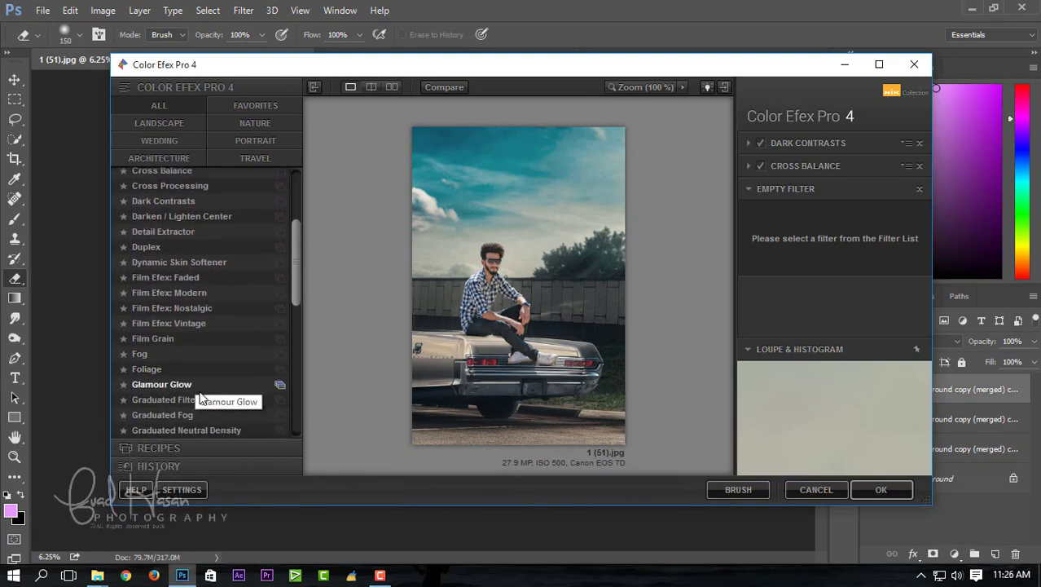
pyautogui.scroll(-2, 193, 385)
pyautogui.scroll(-2, 198, 392)
pyautogui.scroll(-2, 201, 399)
pyautogui.scroll(-2, 201, 399)
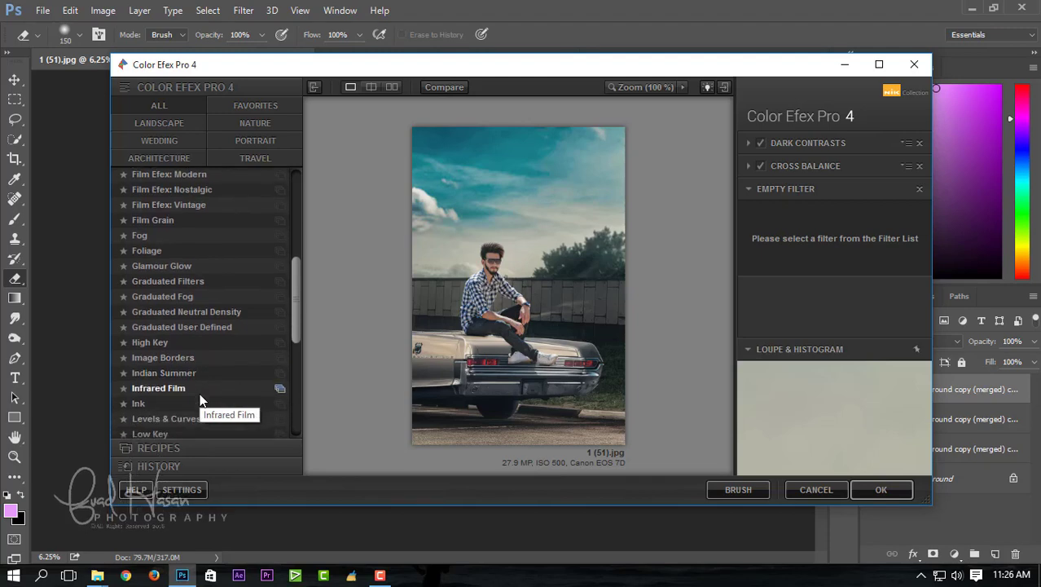
pyautogui.scroll(-3, 202, 399)
pyautogui.scroll(-2, 201, 400)
pyautogui.scroll(-1, 201, 399)
pyautogui.scroll(-2, 201, 400)
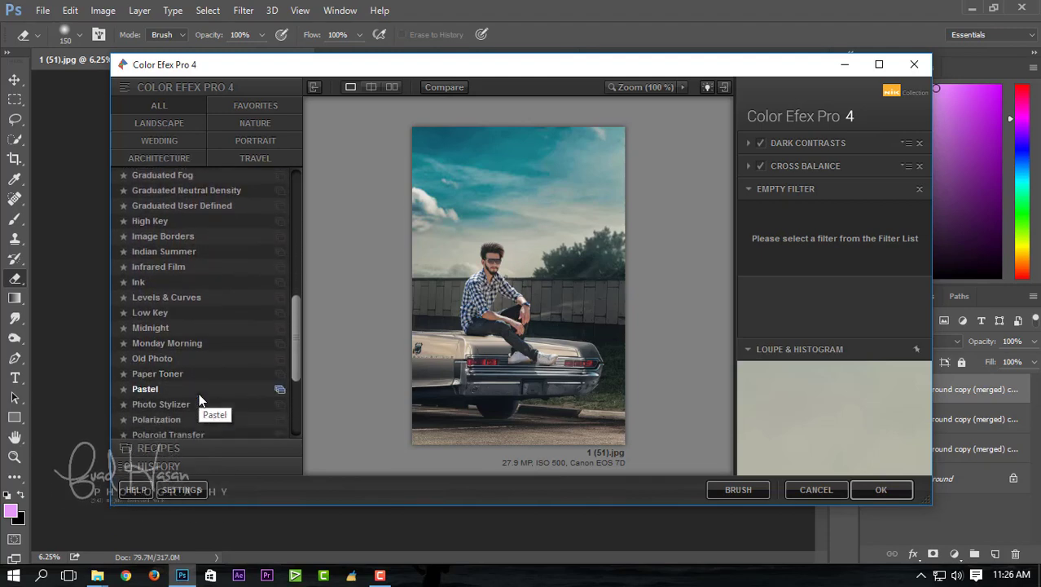
pyautogui.scroll(-3, 201, 399)
pyautogui.scroll(-3, 201, 399)
pyautogui.scroll(-3, 202, 399)
pyautogui.scroll(-2, 198, 399)
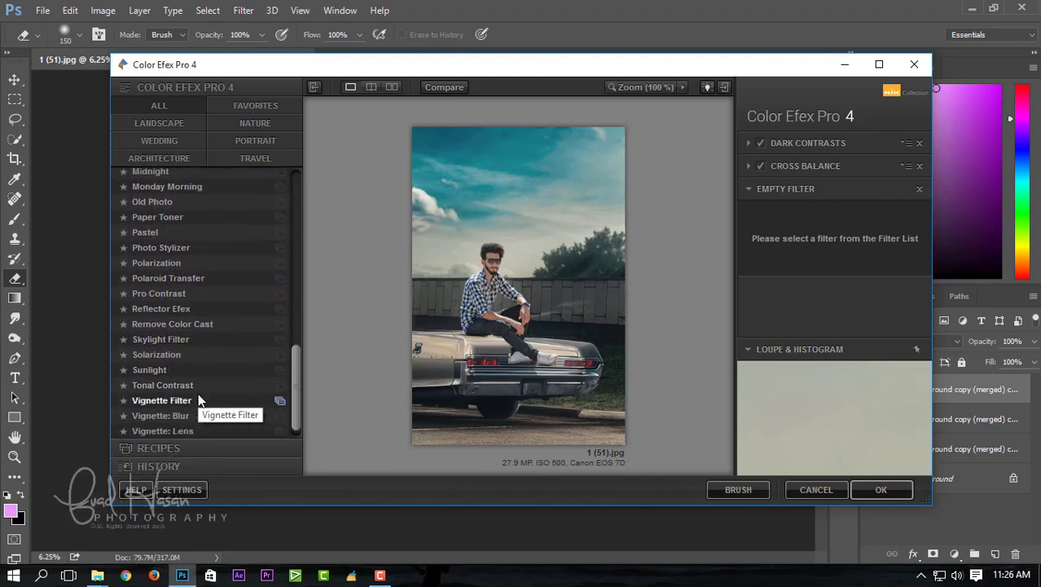
pyautogui.scroll(-1, 198, 399)
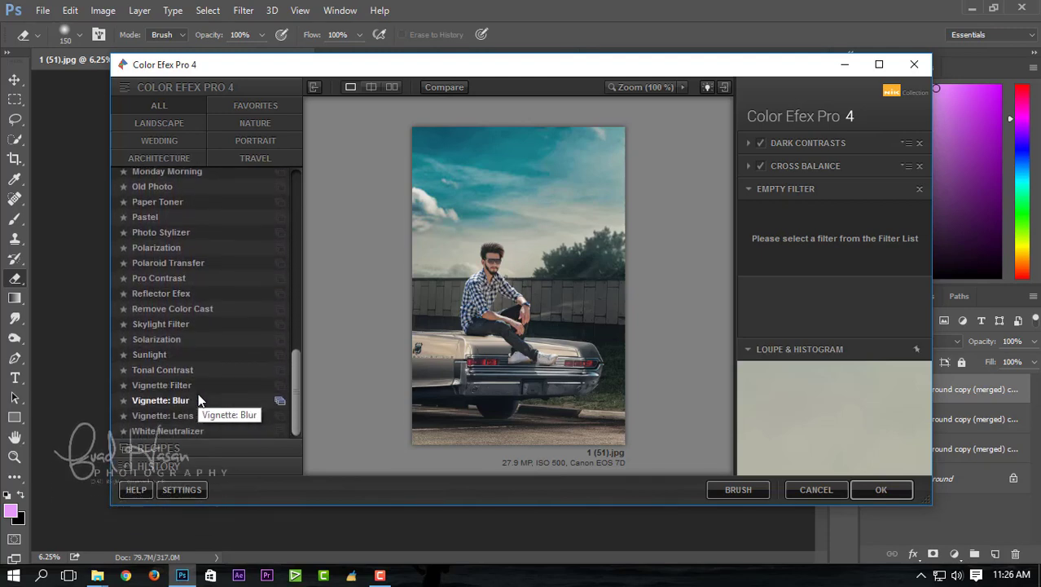
pyautogui.click(172, 326)
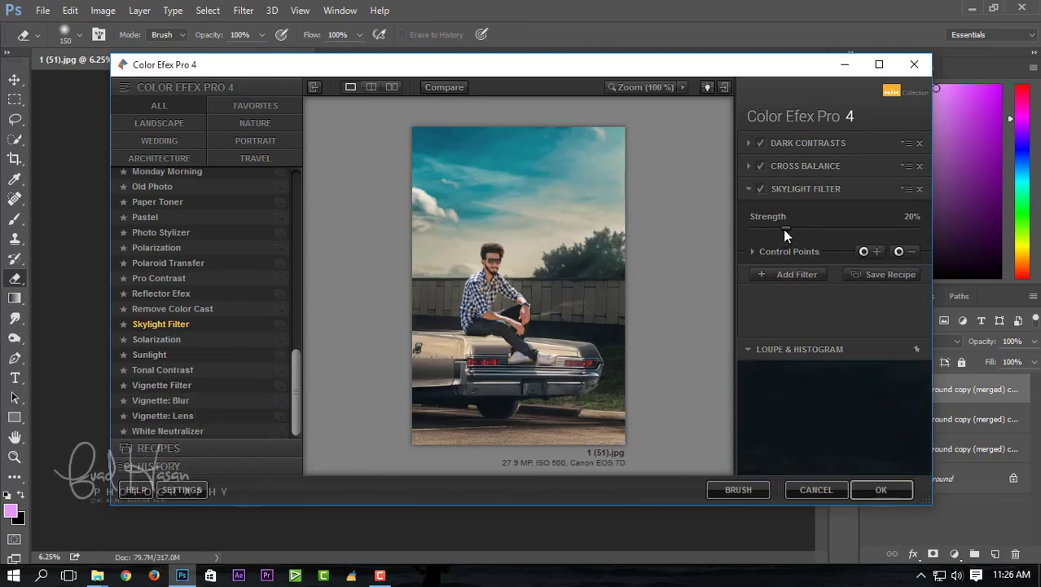
pyautogui.moveTo(783, 227)
pyautogui.mouseDown()
pyautogui.moveTo(807, 227)
pyautogui.moveTo(768, 238)
pyautogui.mouseUp()
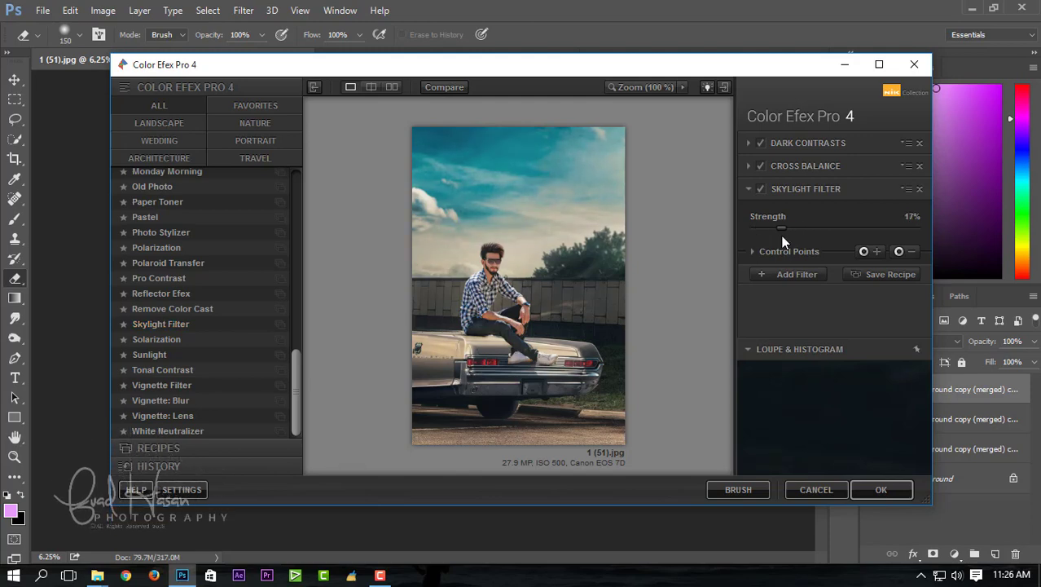
pyautogui.click(754, 252)
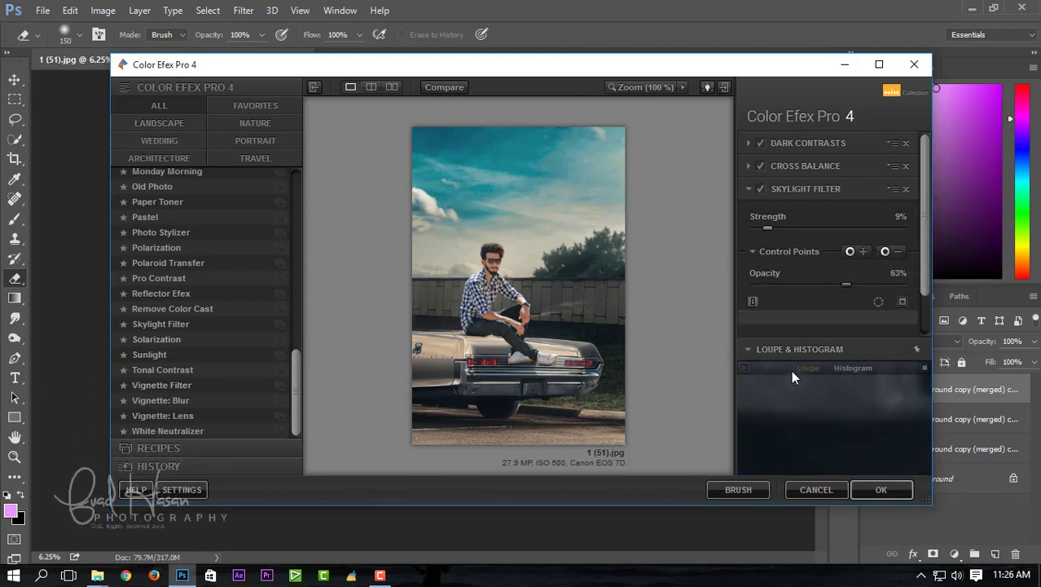
# - Add another filter slot and apply the filter stack back to Photoshop
pyautogui.scroll(-1, 780, 311)
pyautogui.scroll(-1, 782, 325)
pyautogui.click(780, 327)
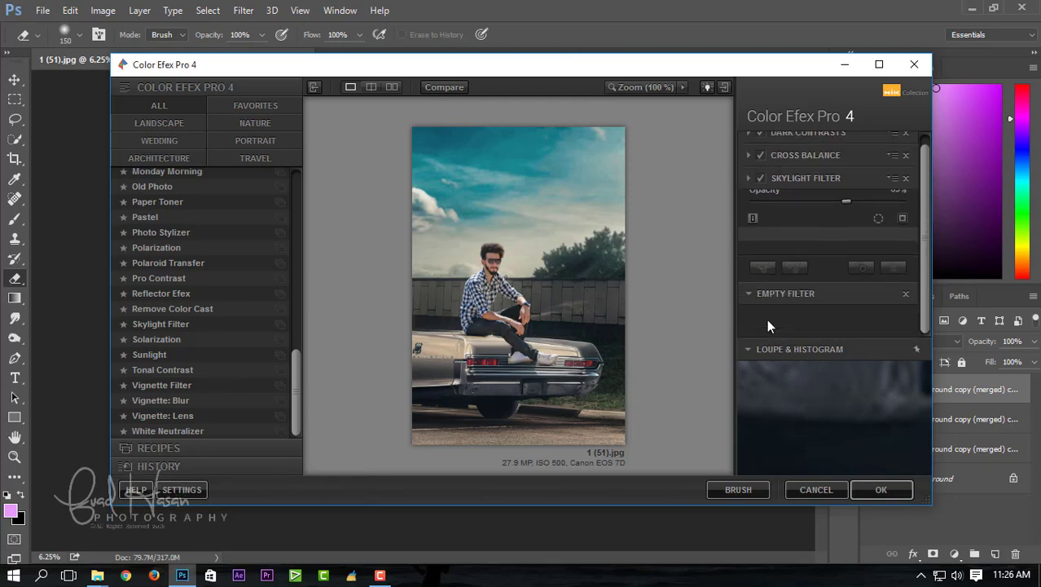
pyautogui.click(876, 489)
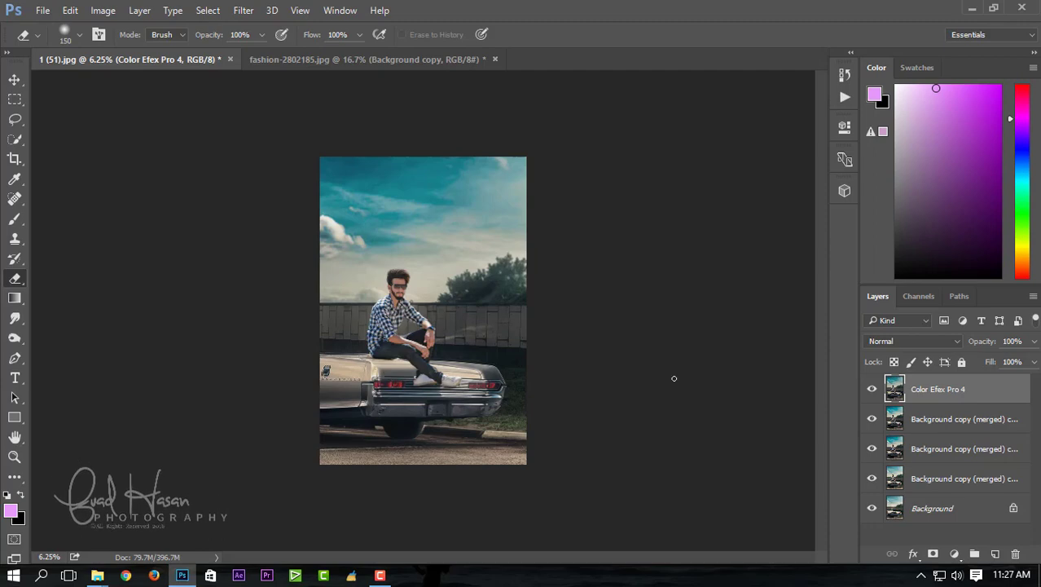
# - Zoom in and pan to the man's hair on the Color Efex Pro 4 layer, then select the Smudge Tool
pyautogui.click(429, 312)
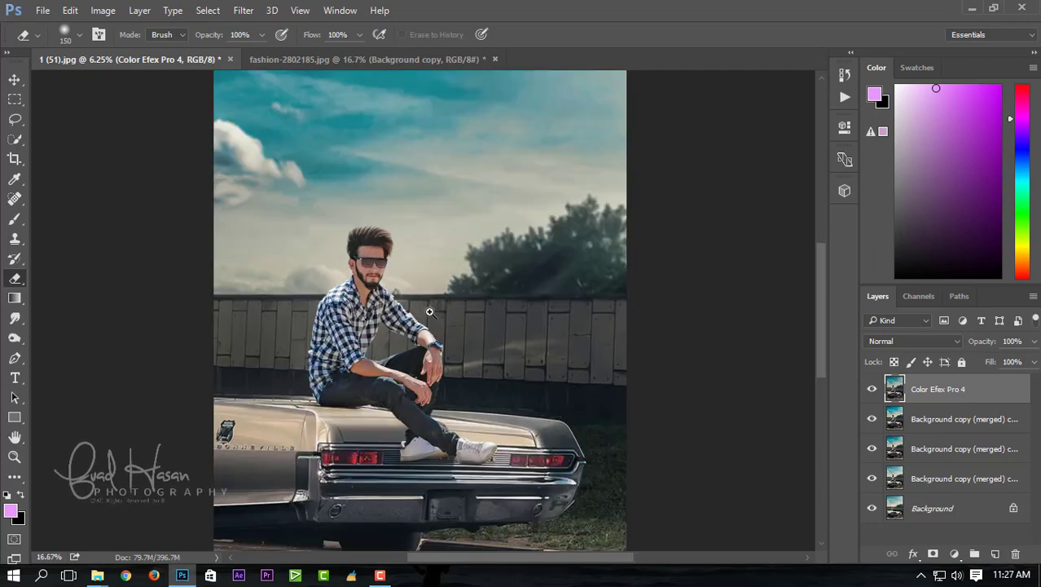
pyautogui.click(383, 244)
pyautogui.click(333, 206)
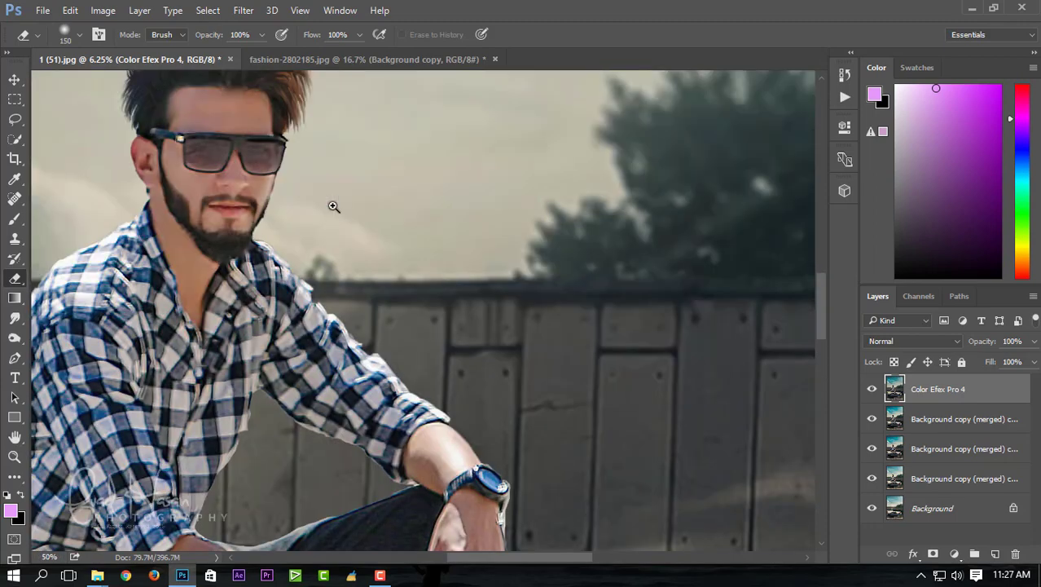
pyautogui.click(365, 241)
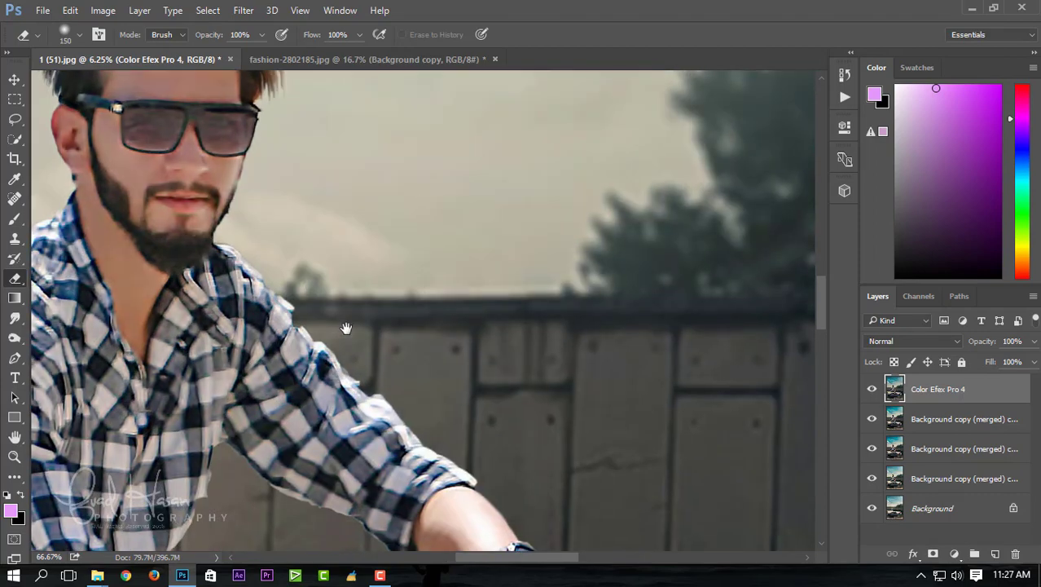
pyautogui.moveTo(280, 226); pyautogui.dragTo(407, 398)
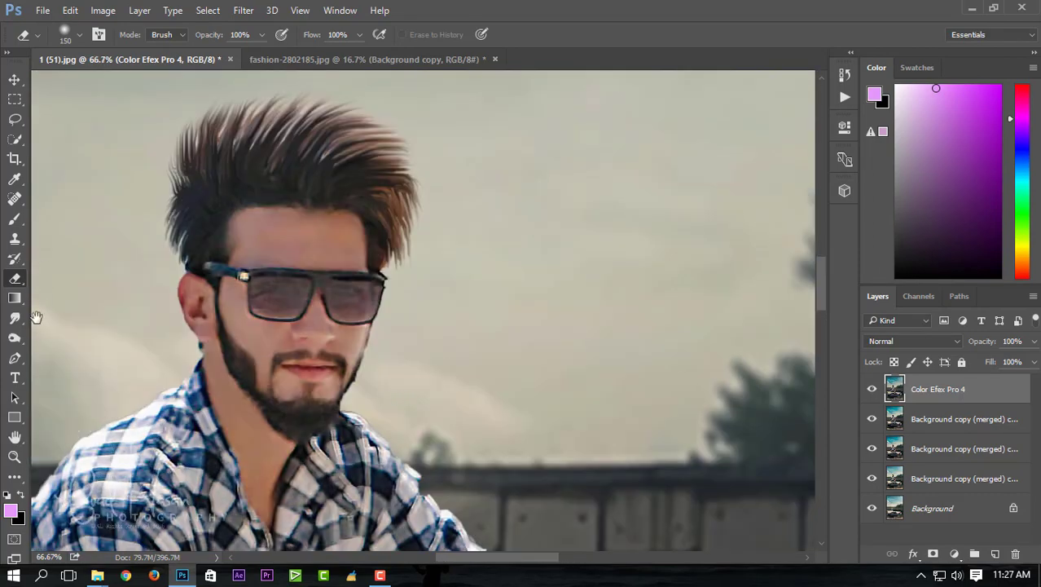
pyautogui.click(17, 337)
pyautogui.click(16, 323)
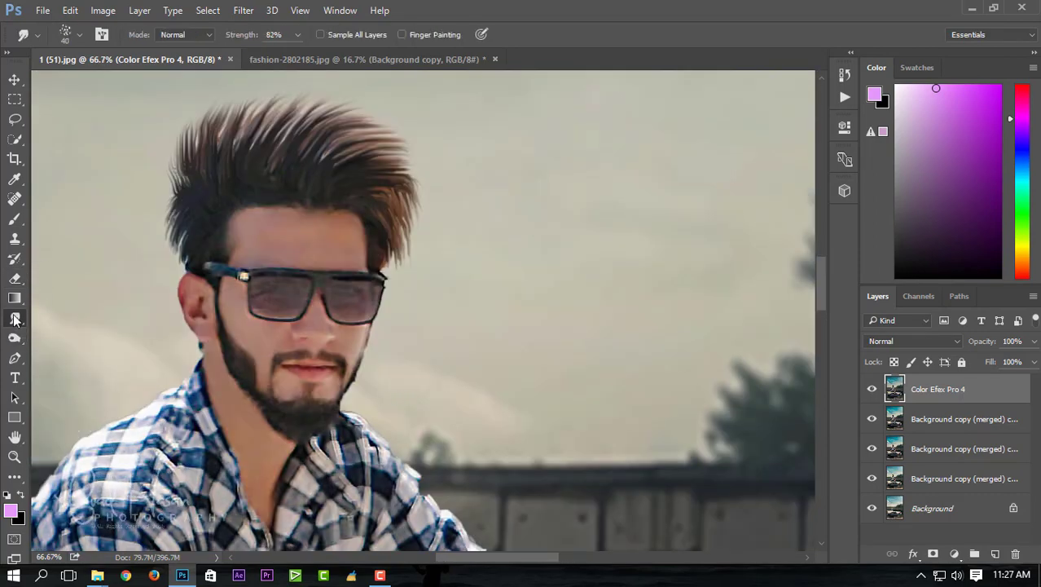
# - Pick the soft 65 px smudge brush, shrink it to 50 px, and set Smudge Strength to 11%
pyautogui.click(77, 34)
pyautogui.scroll(-2, 154, 214)
pyautogui.click(155, 216)
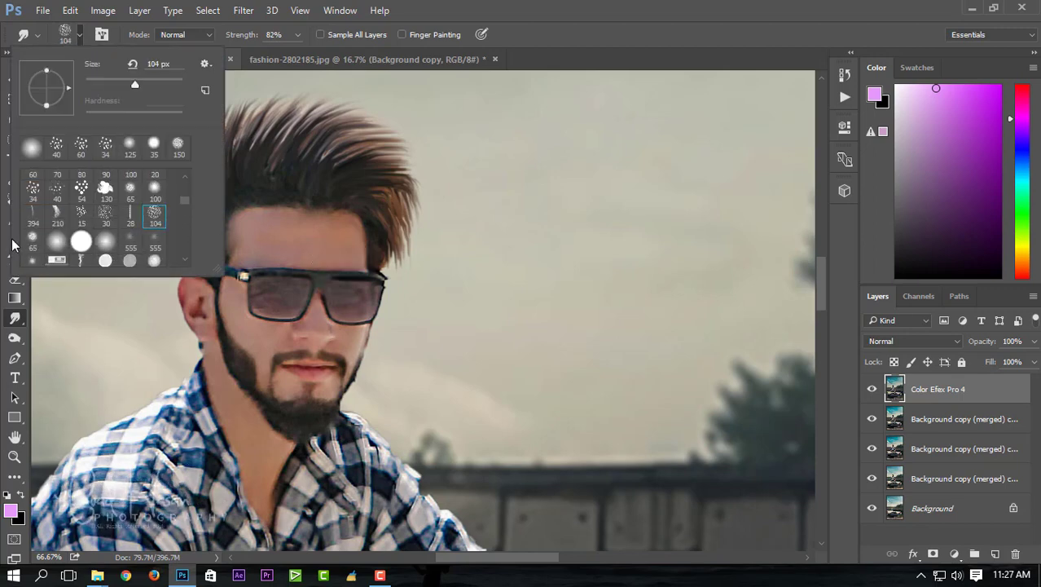
pyautogui.click(34, 241)
pyautogui.moveTo(101, 81); pyautogui.dragTo(107, 81)
pyautogui.click(300, 34)
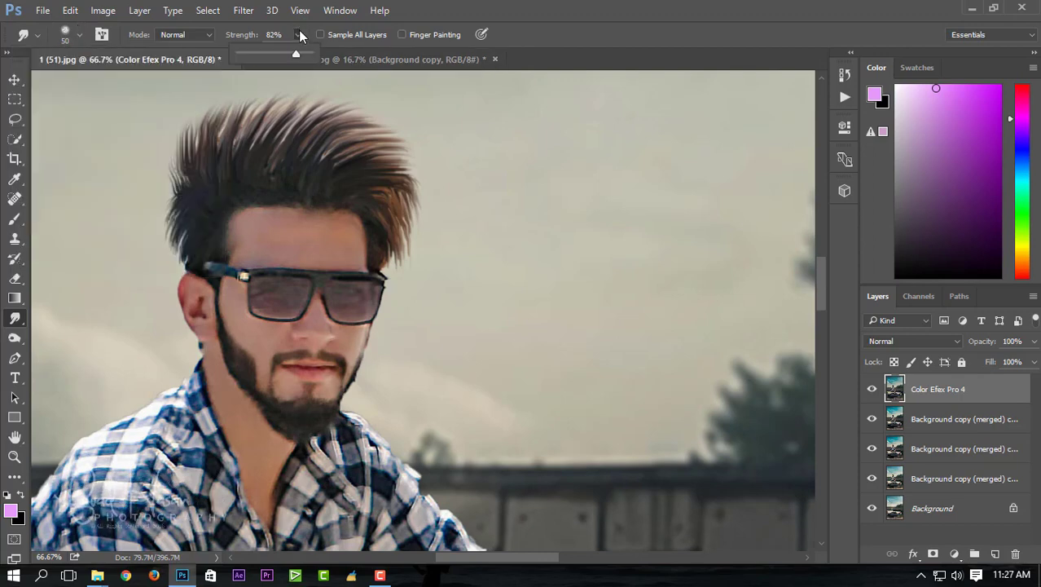
pyautogui.click(248, 54)
pyautogui.moveTo(250, 53); pyautogui.dragTo(247, 54)
pyautogui.click(298, 244)
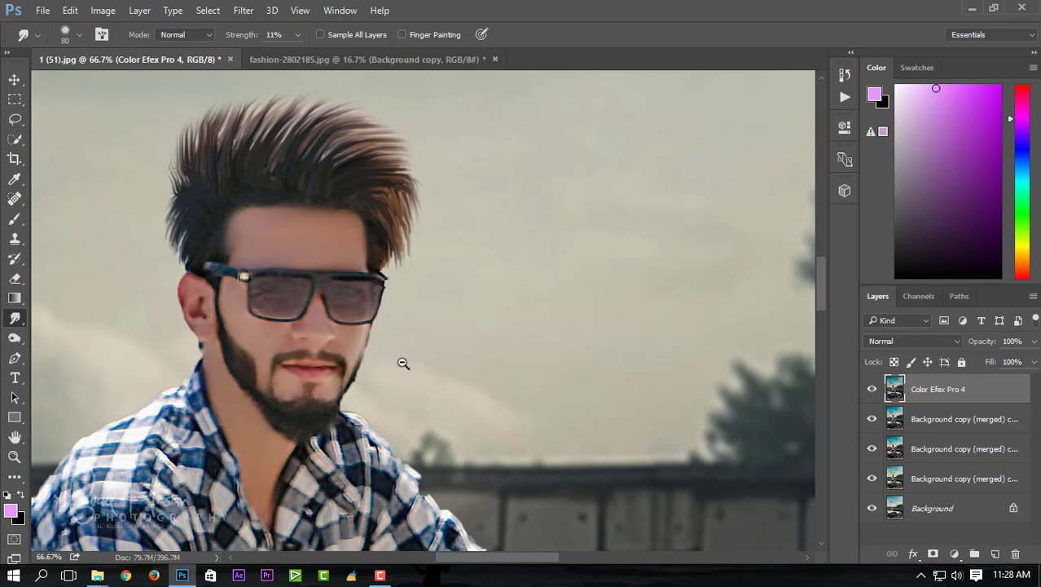
# - Zoom in on the man's arm and smudge its edges near the watch with a 125 px brush
pyautogui.keyDown('alt'); pyautogui.click(375, 364); pyautogui.keyUp('alt')
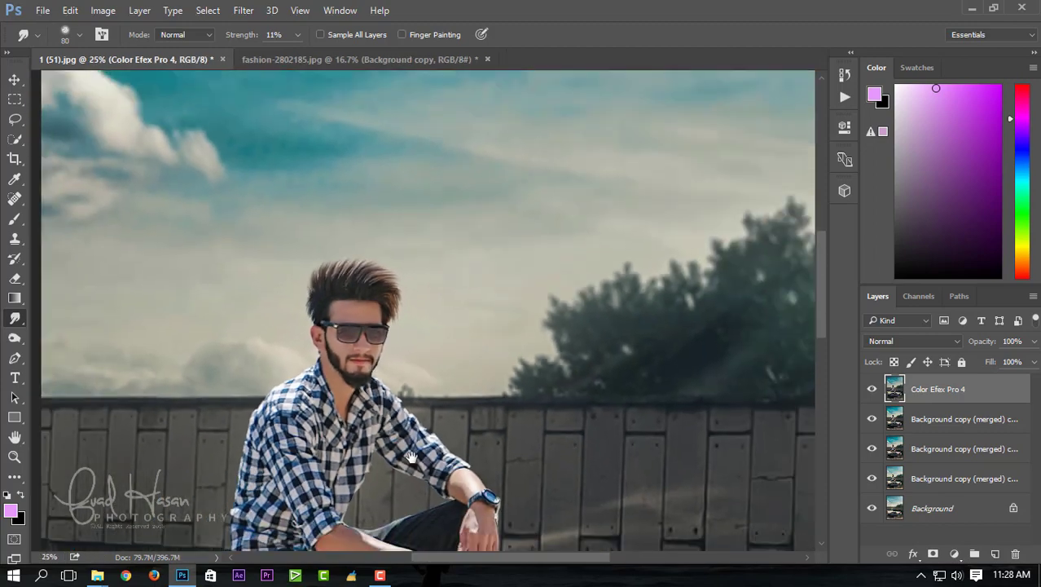
pyautogui.moveTo(411, 456); pyautogui.dragTo(404, 320)
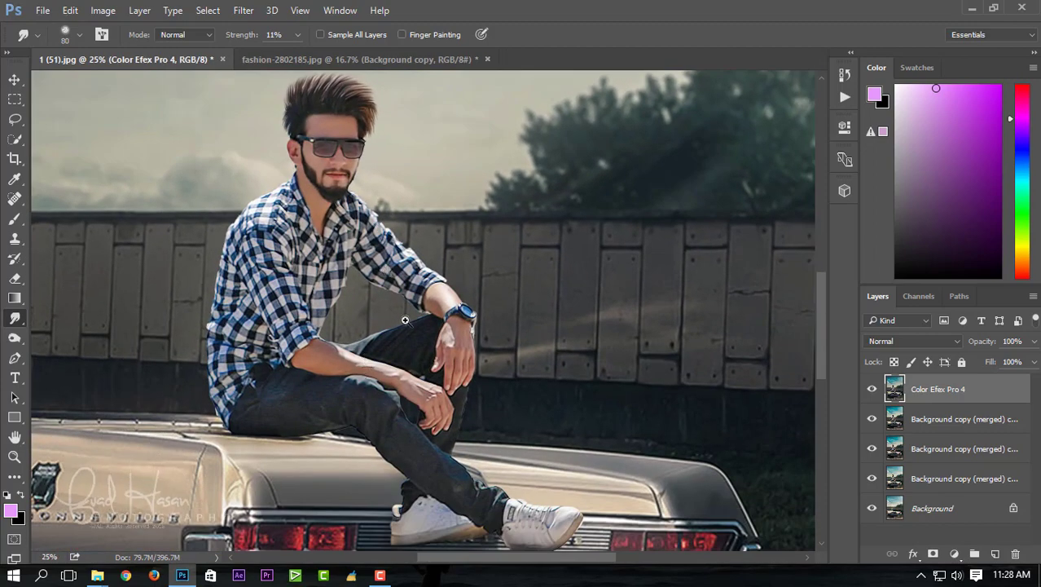
pyautogui.keyDown('ctrl'); pyautogui.click(346, 328); pyautogui.keyUp('ctrl')
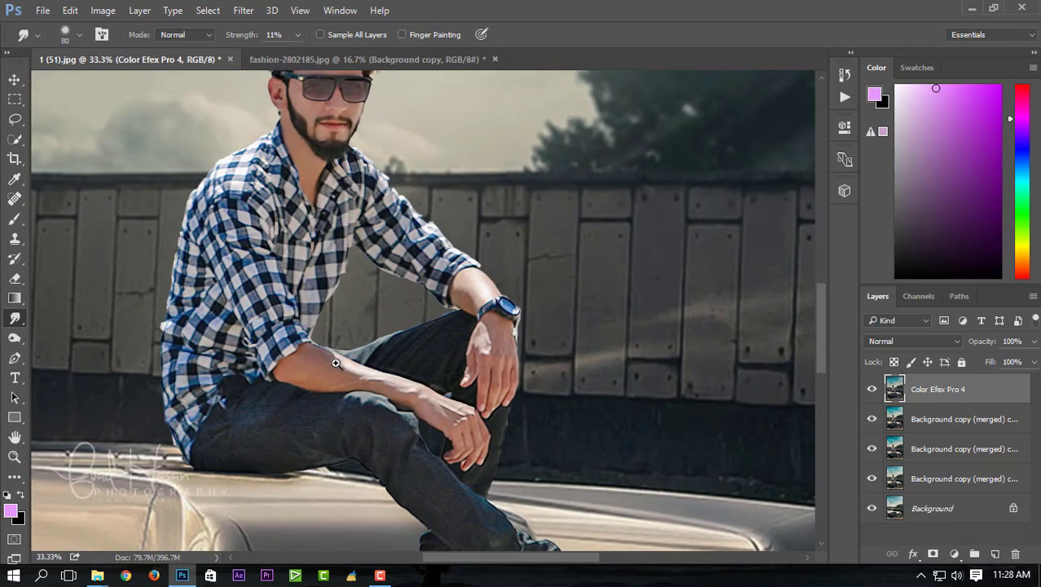
pyautogui.moveTo(387, 443); pyautogui.dragTo(341, 439)
pyautogui.press(']')
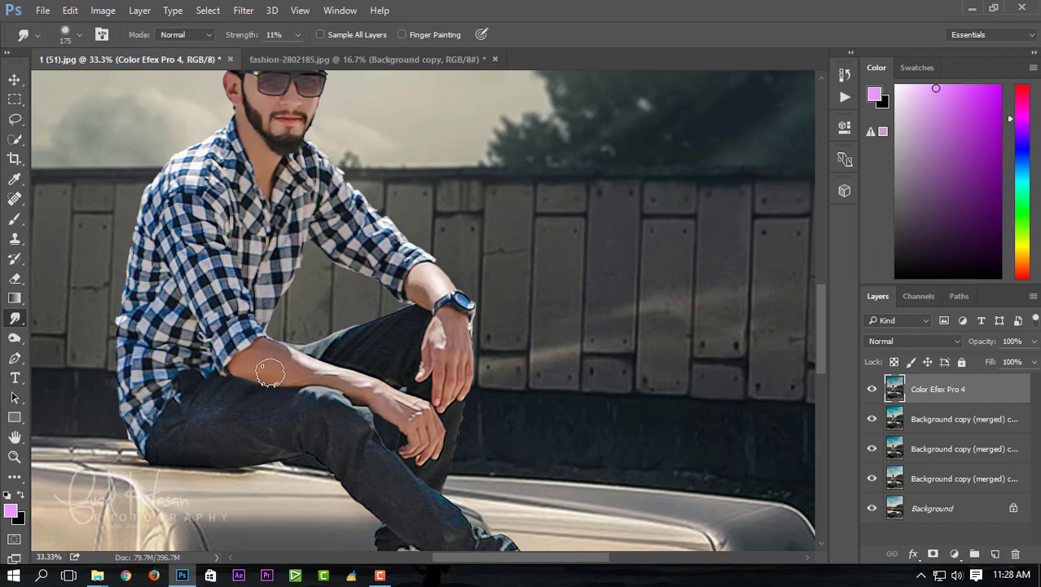
pyautogui.press('[')
pyautogui.press('[')
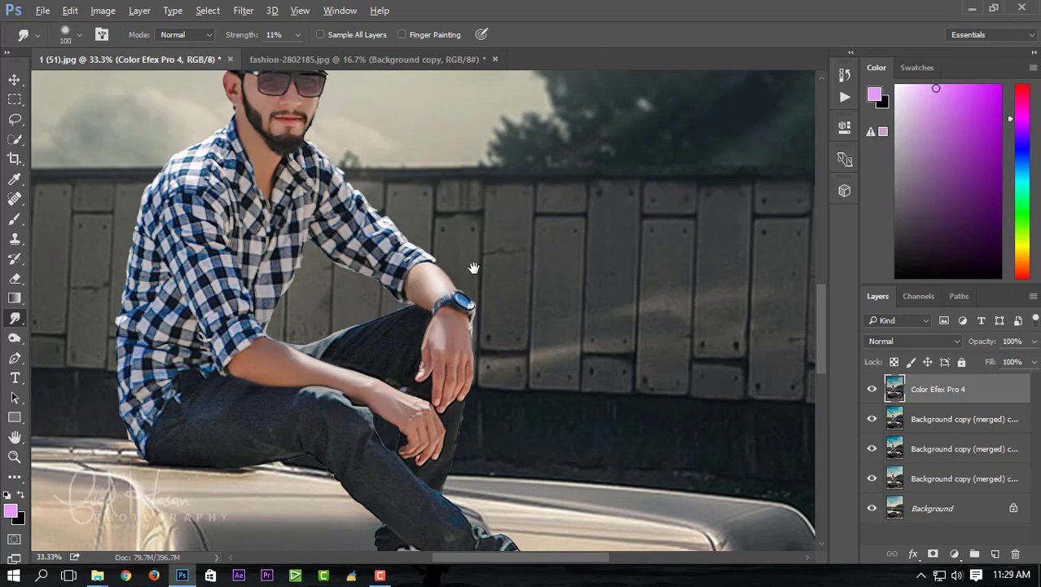
pyautogui.scroll(-1, 474, 267)
pyautogui.scroll(-1, 474, 267)
pyautogui.scroll(-1, 473, 267)
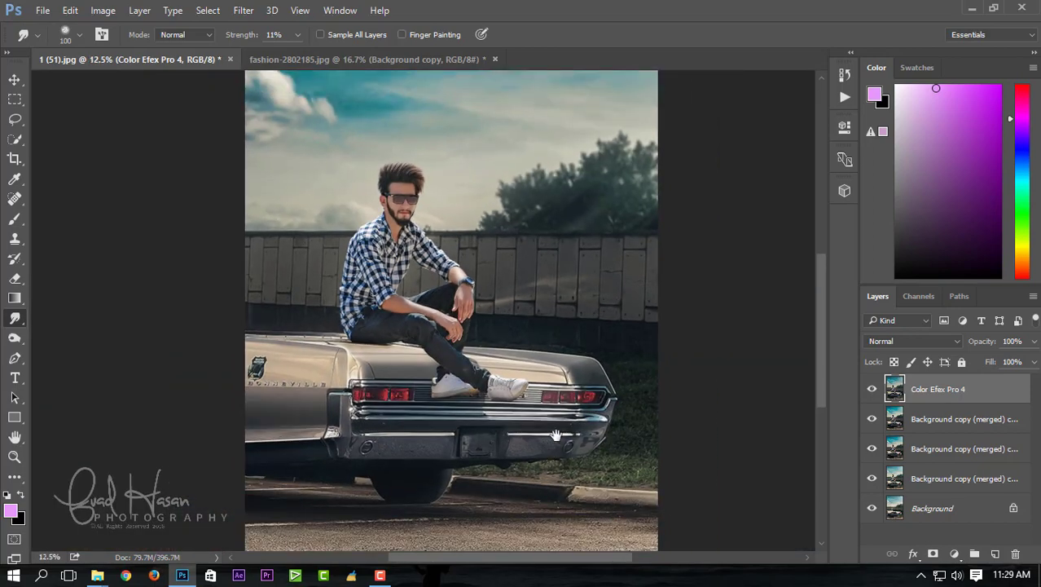
pyautogui.scroll(-1, 537, 366)
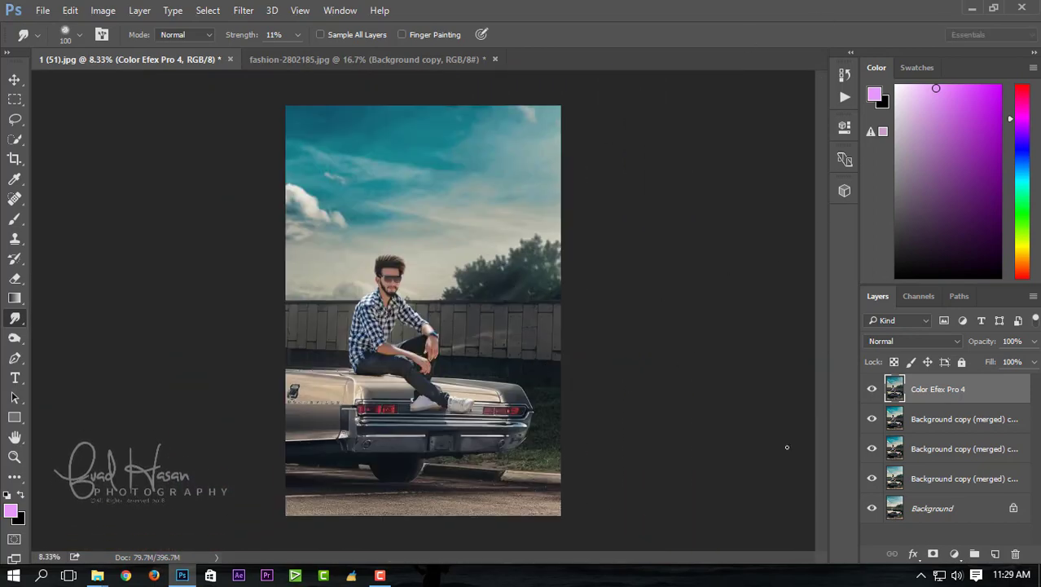
# - Lighten the sunglasses' left lens with a 400 px Dodge brush, then show the new adjustment layer list
pyautogui.rightClick(14, 341)
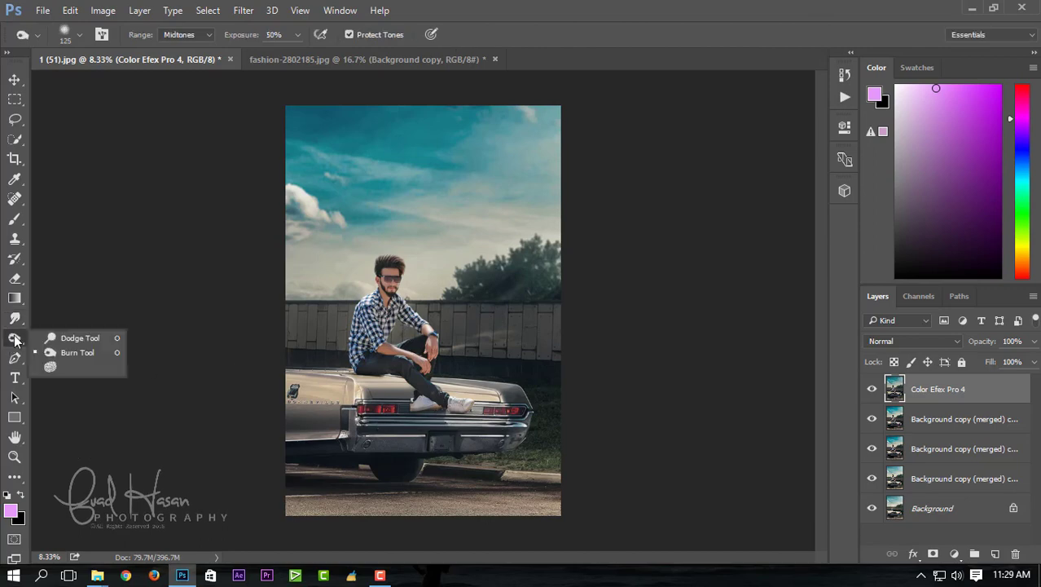
pyautogui.click(57, 338)
pyautogui.scroll(1, 406, 270)
pyautogui.scroll(2, 407, 270)
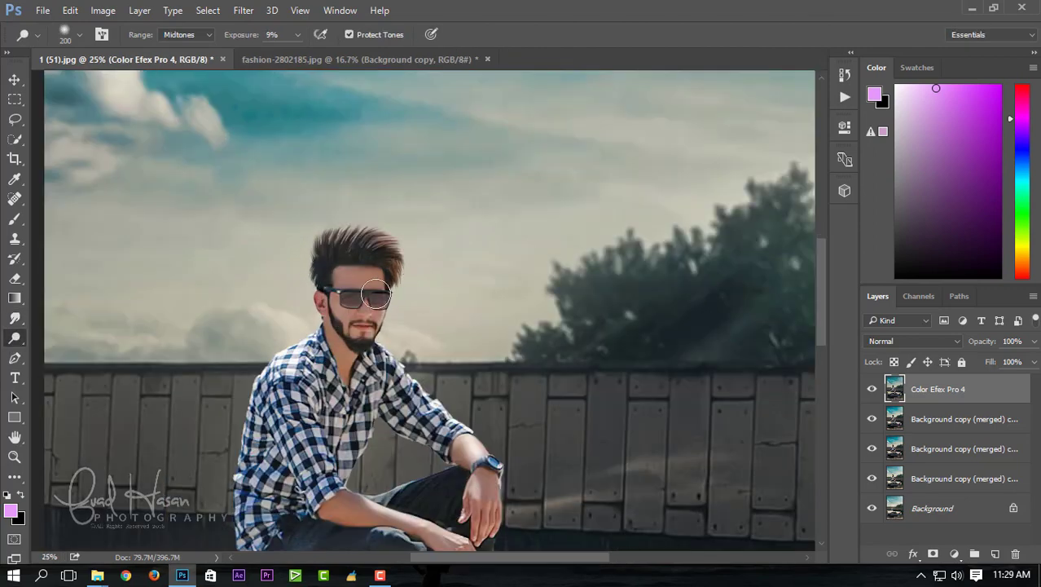
pyautogui.press(']')
pyautogui.moveTo(371, 295); pyautogui.dragTo(332, 290)
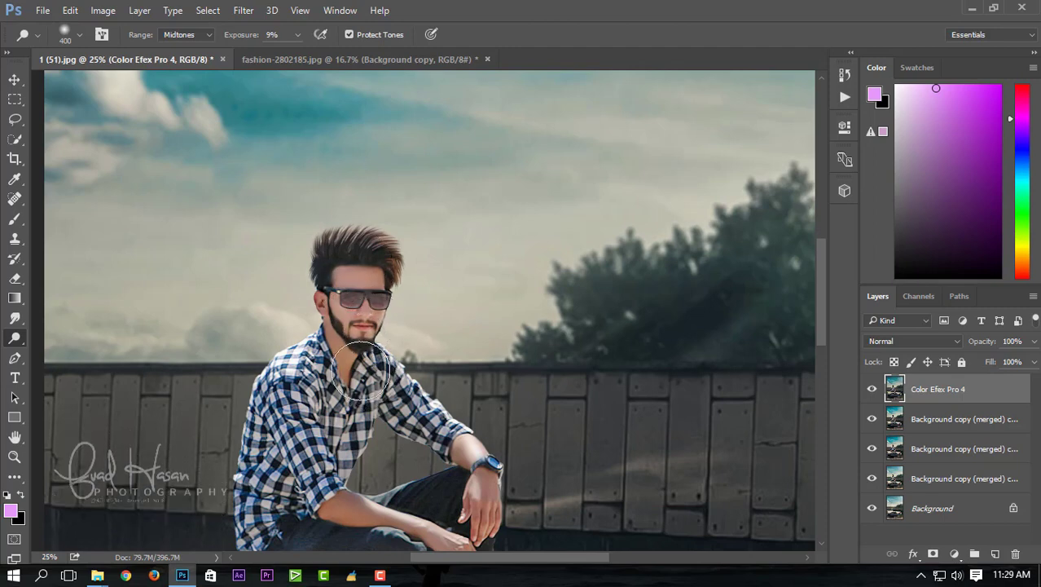
pyautogui.scroll(-1, 489, 440)
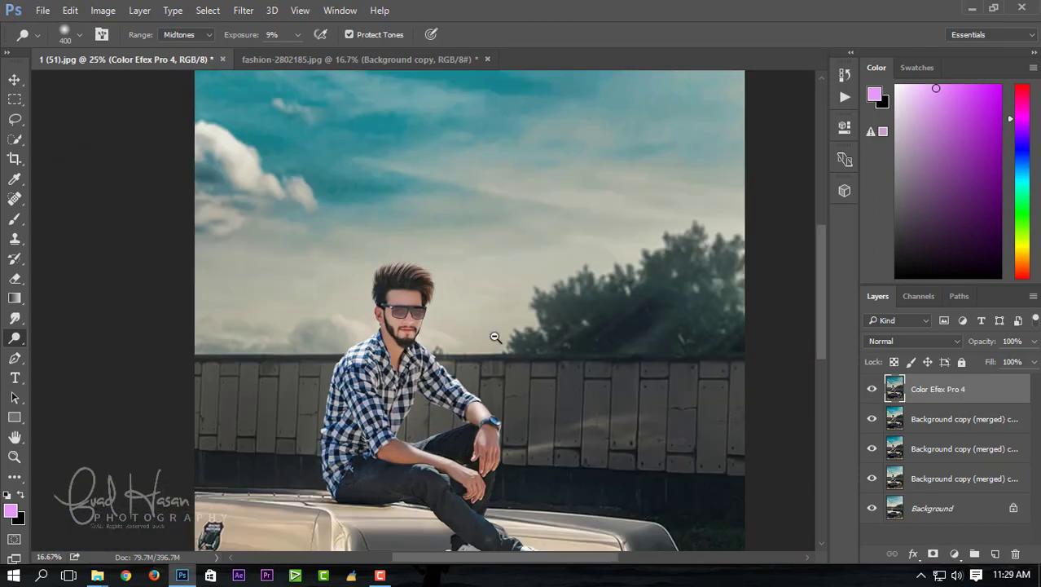
pyautogui.scroll(-1, 494, 337)
pyautogui.scroll(-1, 511, 281)
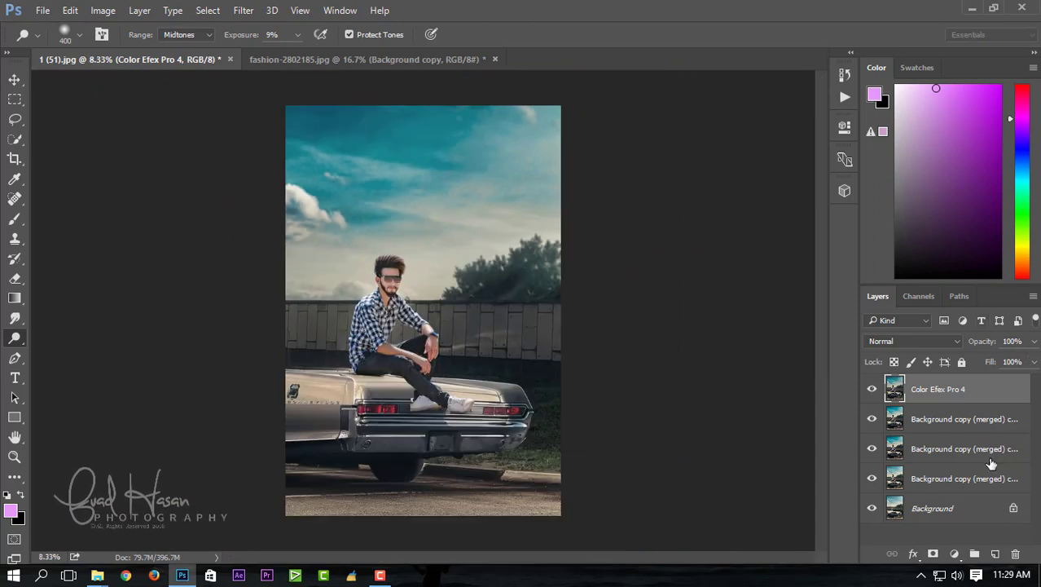
pyautogui.click(955, 554)
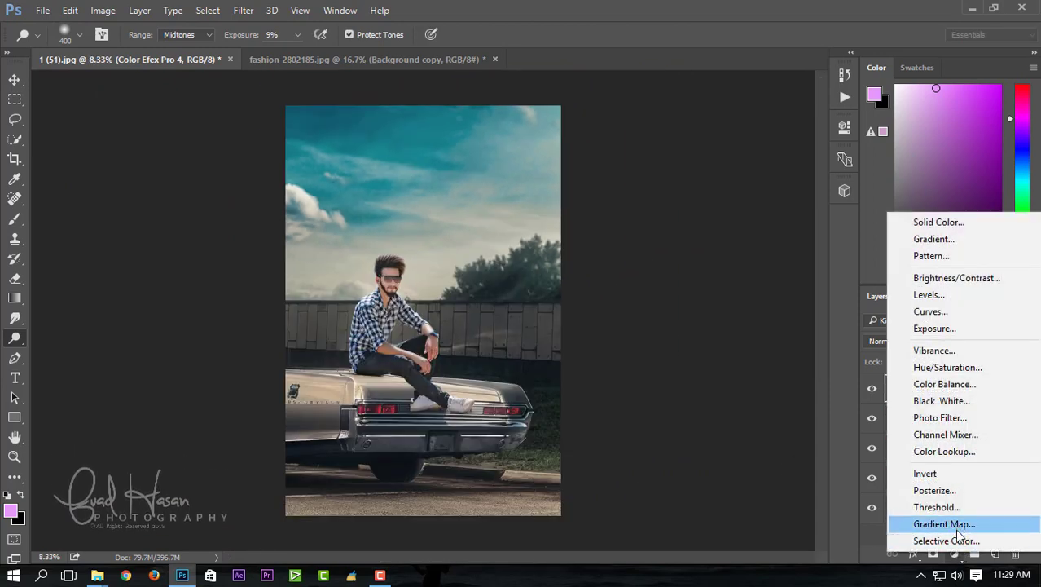
# - Add a Selective Color adjustment layer and choose the Cyans color range
pyautogui.click(958, 540)
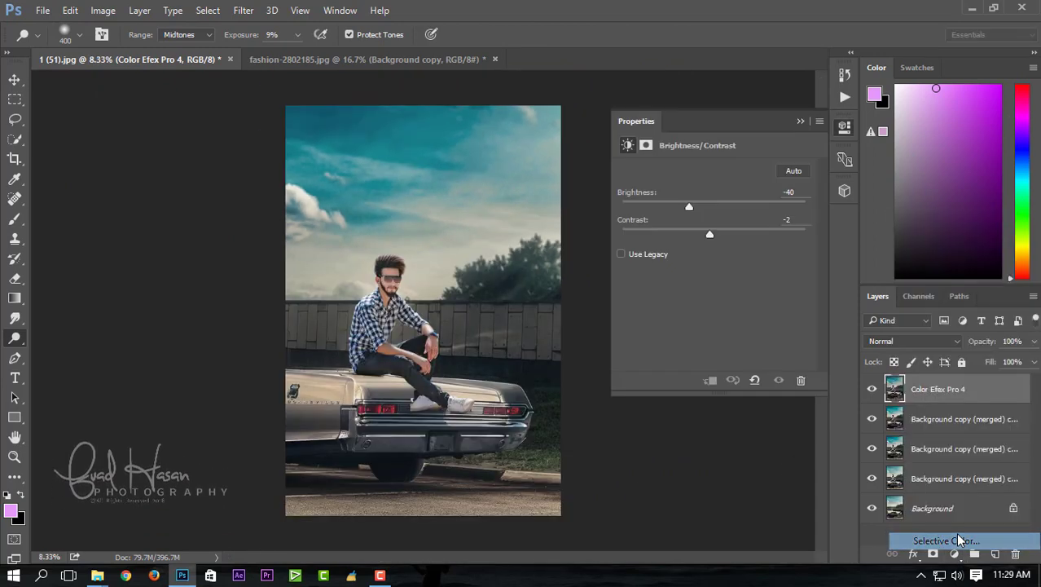
pyautogui.click(703, 190)
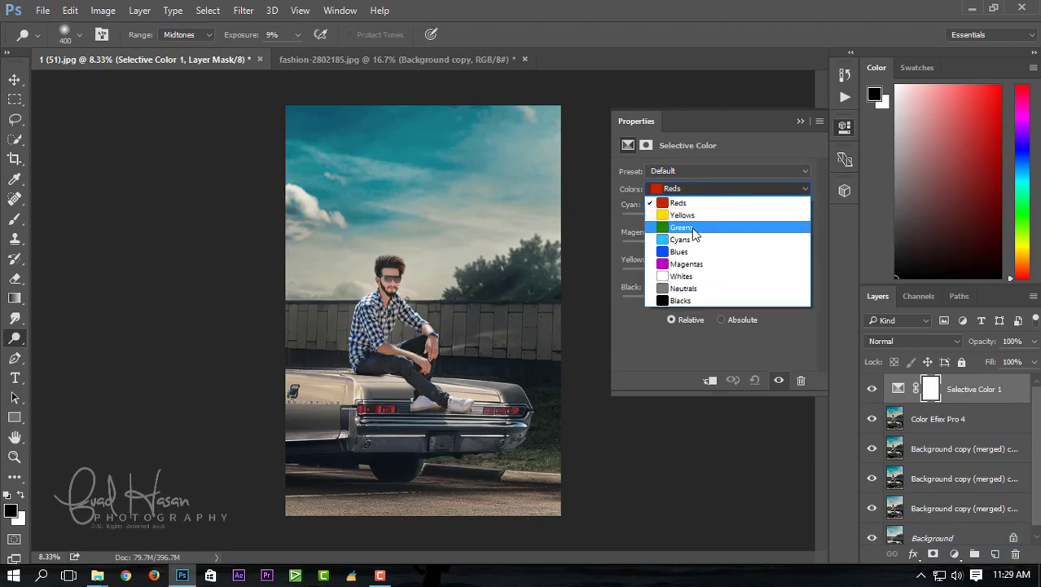
pyautogui.click(684, 228)
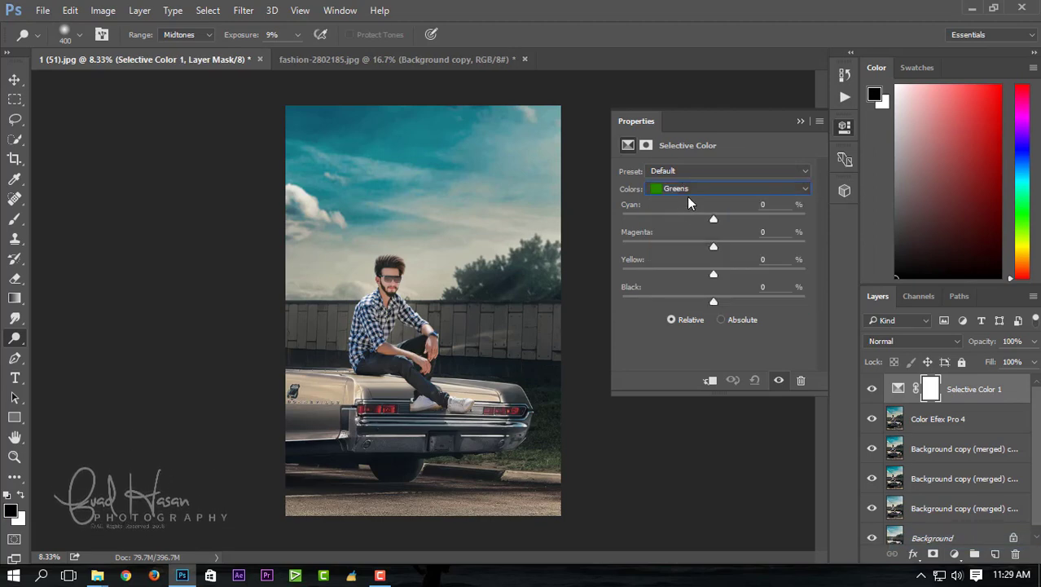
pyautogui.click(688, 190)
pyautogui.click(708, 235)
# - Set Cyans to Cyan +38, Magenta +12, Yellow −36, Black −4, then toggle the layer to compare
pyautogui.moveTo(714, 220)
pyautogui.mouseDown()
pyautogui.moveTo(655, 219)
pyautogui.moveTo(751, 220)
pyautogui.moveTo(645, 247)
pyautogui.mouseUp()
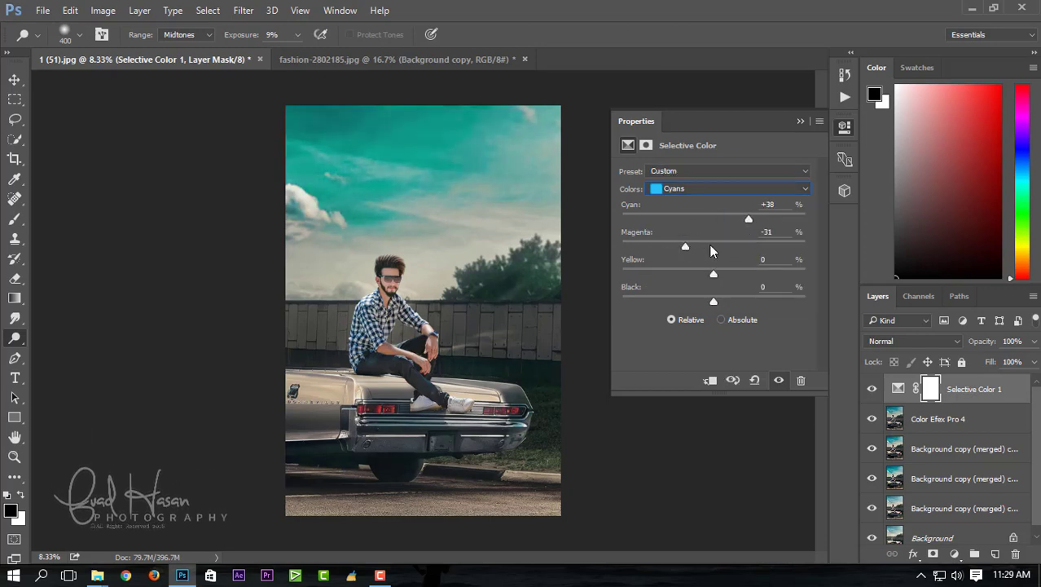
pyautogui.moveTo(710, 249)
pyautogui.mouseDown()
pyautogui.moveTo(762, 246)
pyautogui.moveTo(669, 275)
pyautogui.mouseUp()
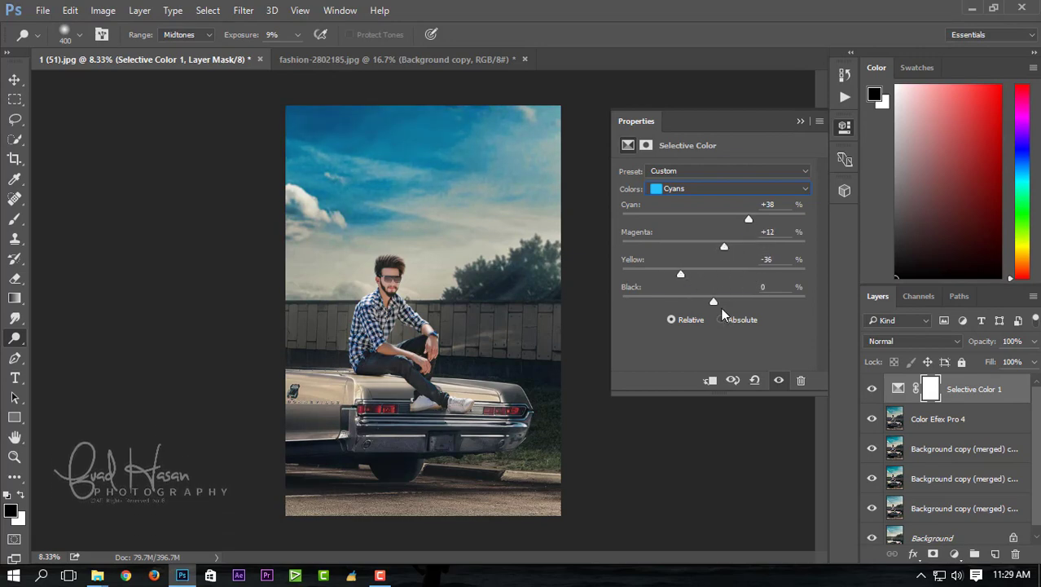
pyautogui.moveTo(714, 302)
pyautogui.mouseDown()
pyautogui.moveTo(662, 301)
pyautogui.moveTo(708, 320)
pyautogui.mouseUp()
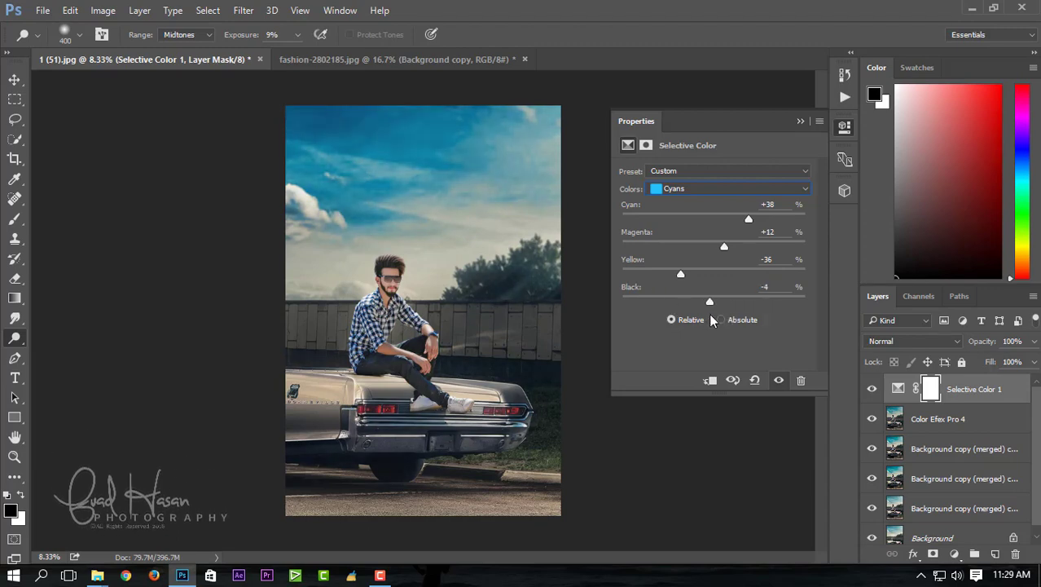
pyautogui.click(799, 122)
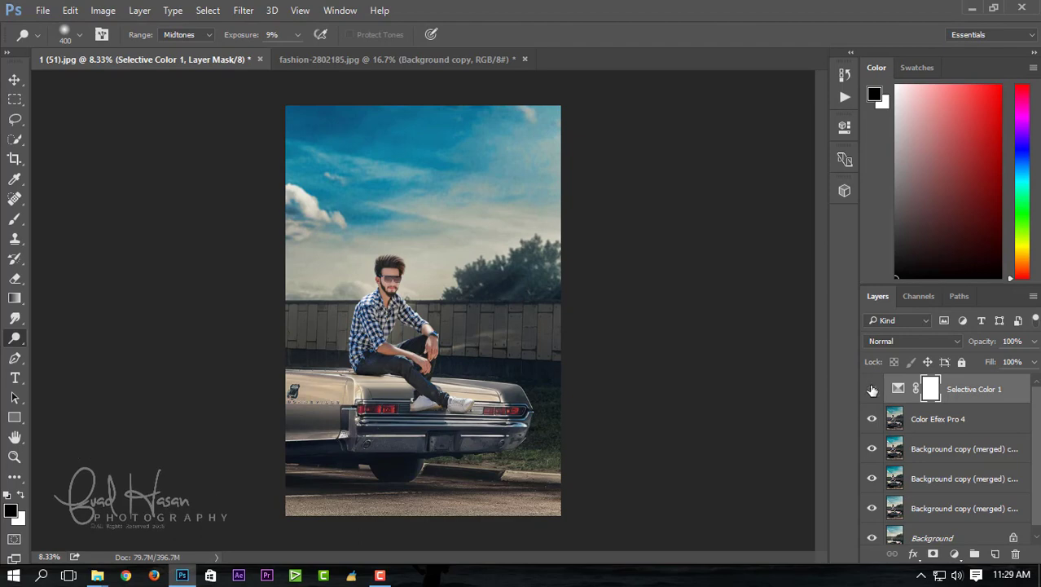
pyautogui.click(873, 391)
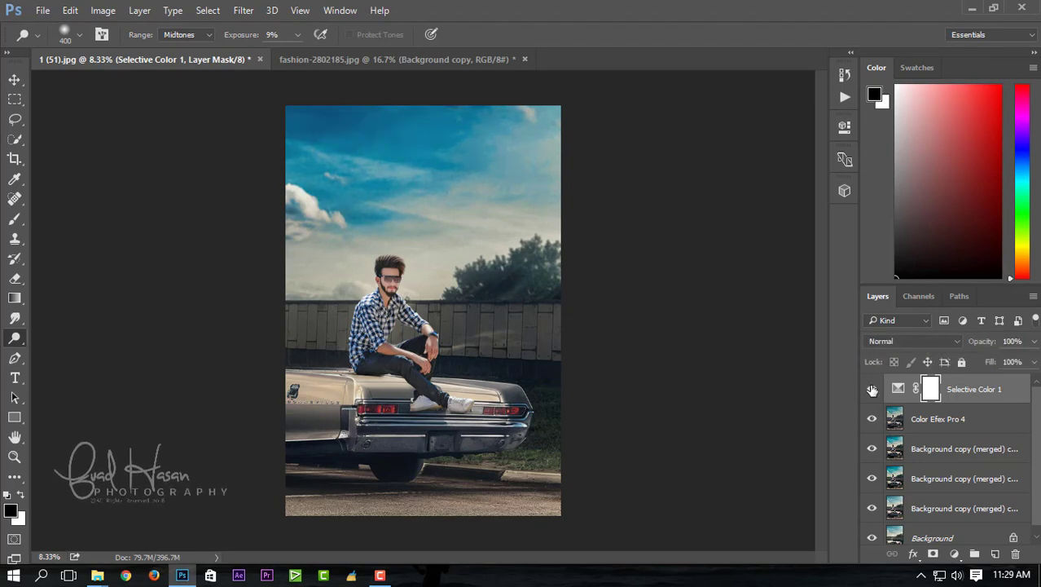
# - Add a Color Lookup layer, try 2Strip and 3Strip, and settle on Fuji F125 Kodak 2395 (by Adobe).cube
pyautogui.click(954, 554)
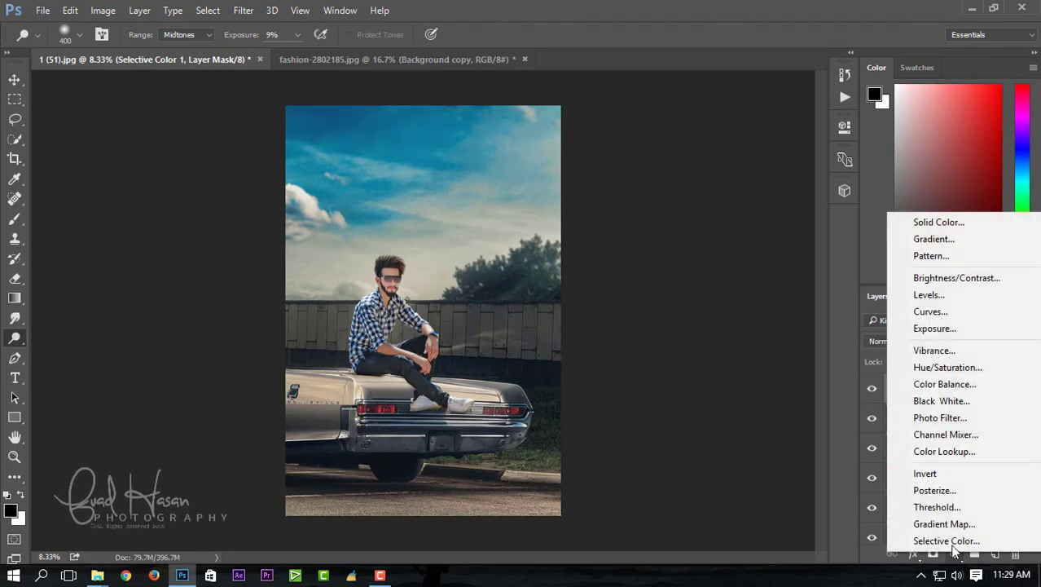
pyautogui.click(945, 451)
pyautogui.click(743, 167)
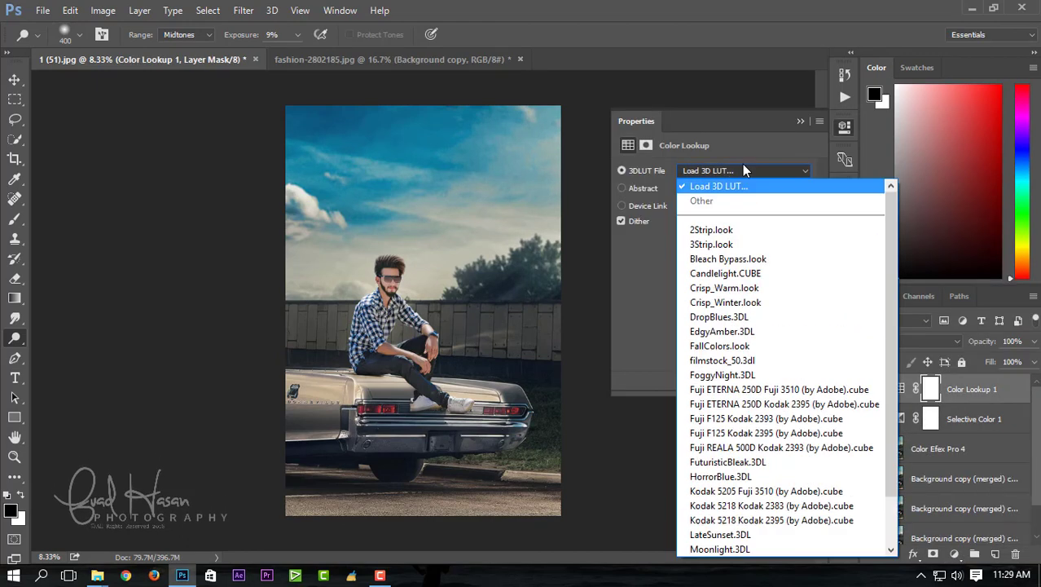
pyautogui.click(725, 227)
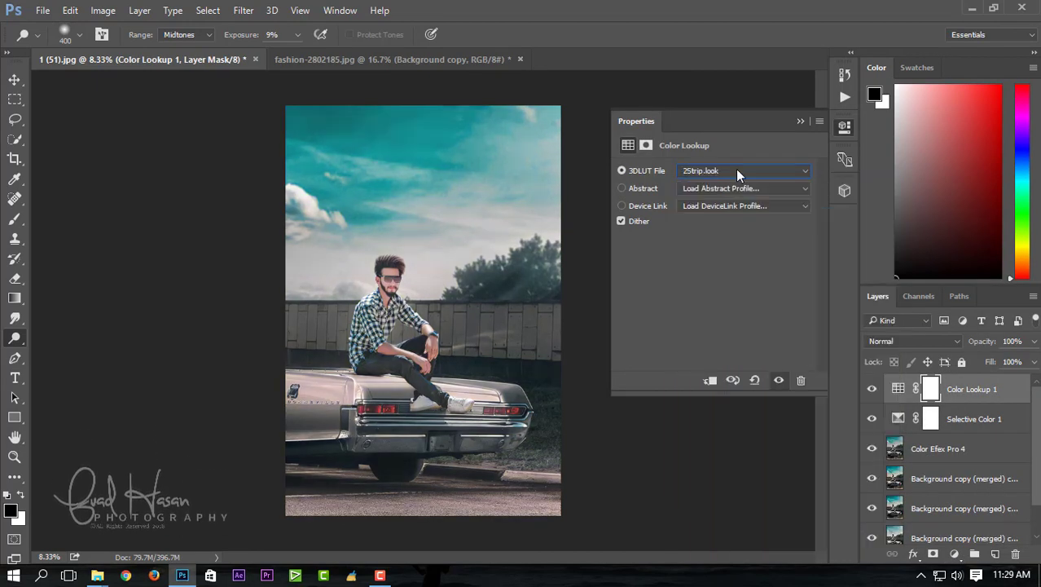
pyautogui.click(735, 169)
pyautogui.click(735, 200)
pyautogui.click(736, 170)
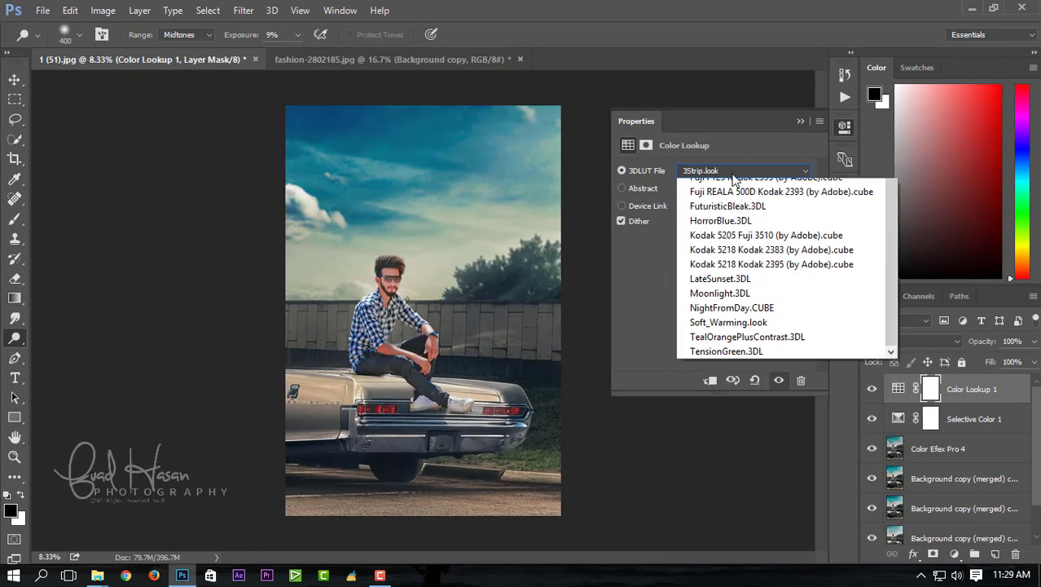
pyautogui.click(772, 376)
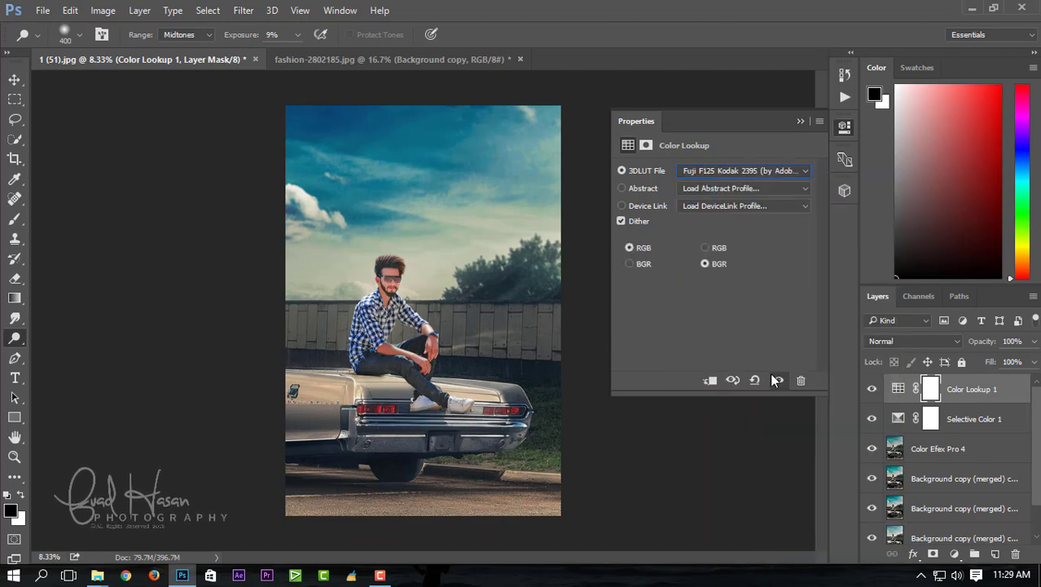
# - Close the Properties panel, adjust the zoom, and select the lower layers
pyautogui.click(800, 121)
pyautogui.hotkey('ctrl', '-')
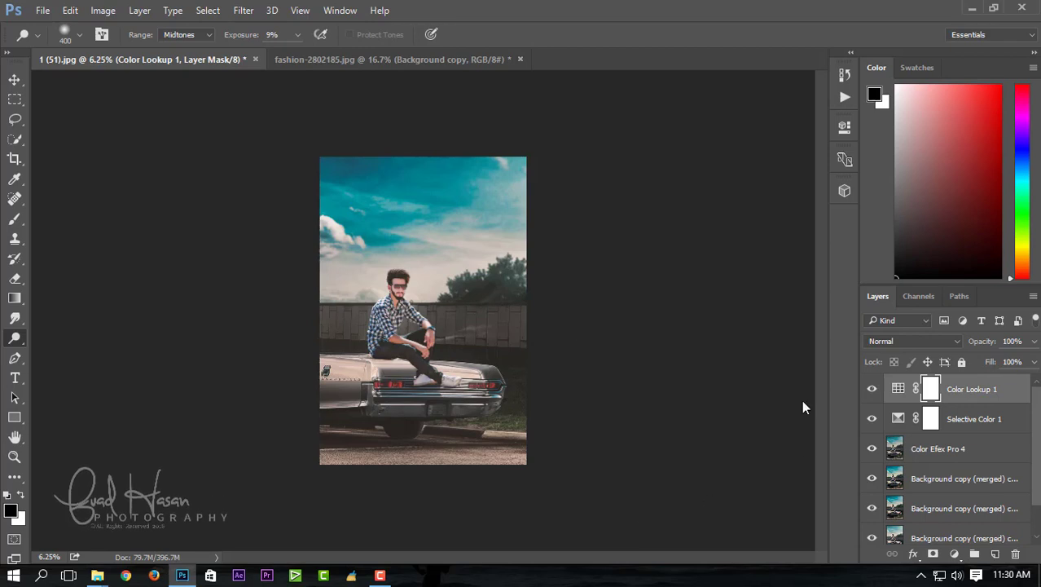
pyautogui.click(452, 292)
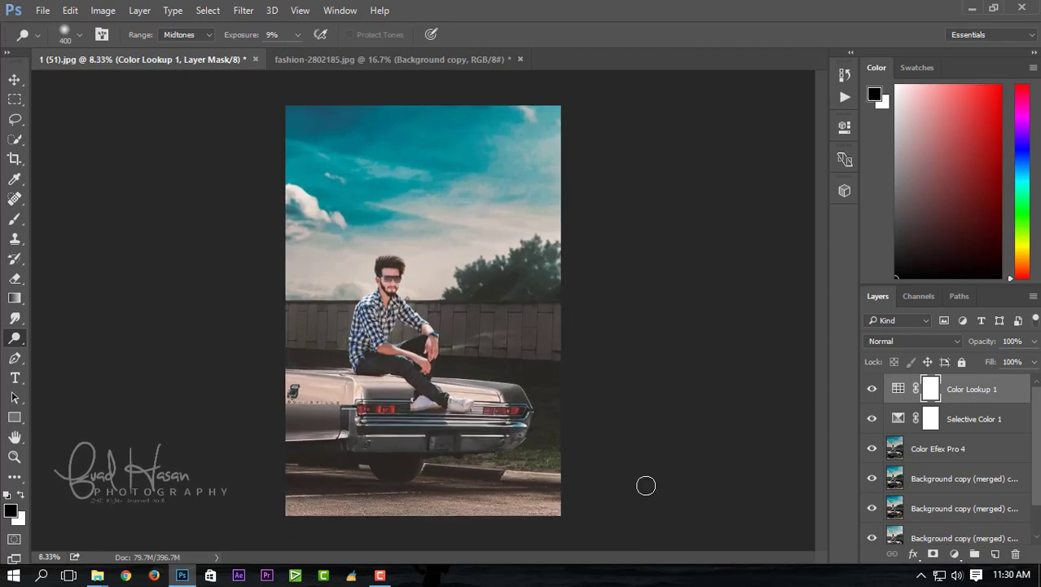
pyautogui.click(937, 448)
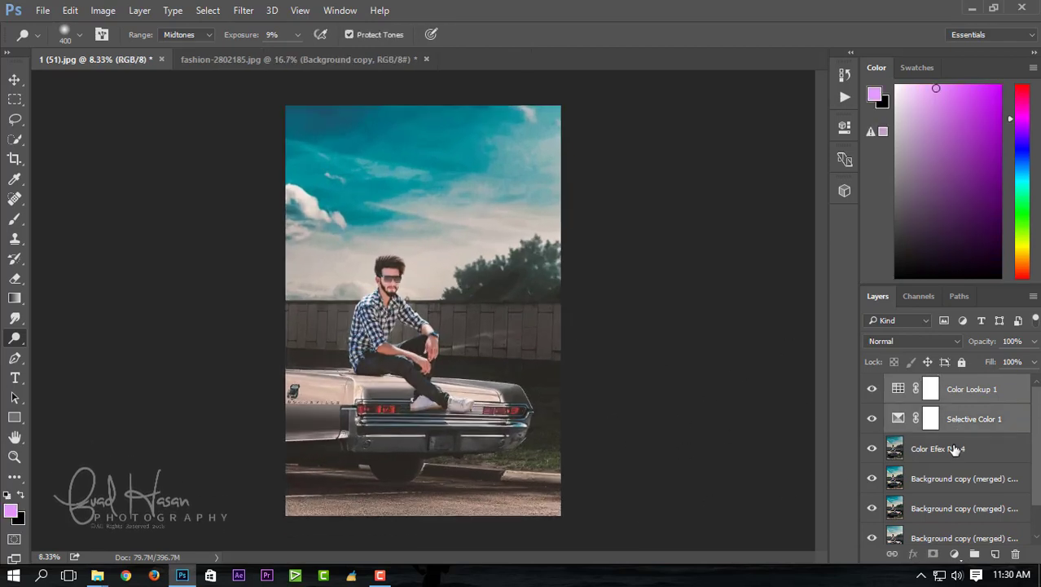
# - Merge the selected lower layers into a single layer
pyautogui.scroll(-1, 941, 514)
pyautogui.rightClick(941, 514)
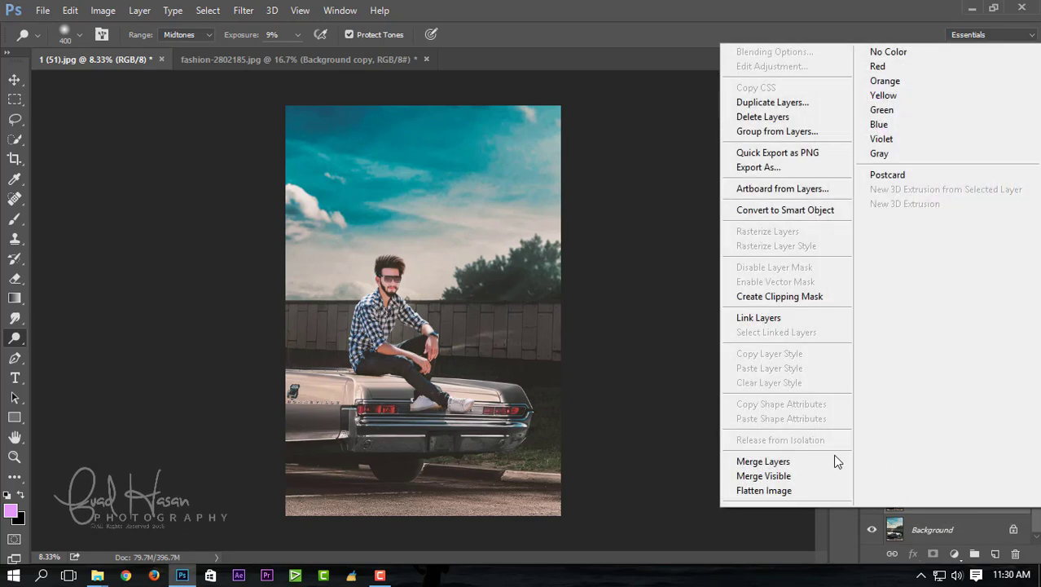
pyautogui.click(735, 462)
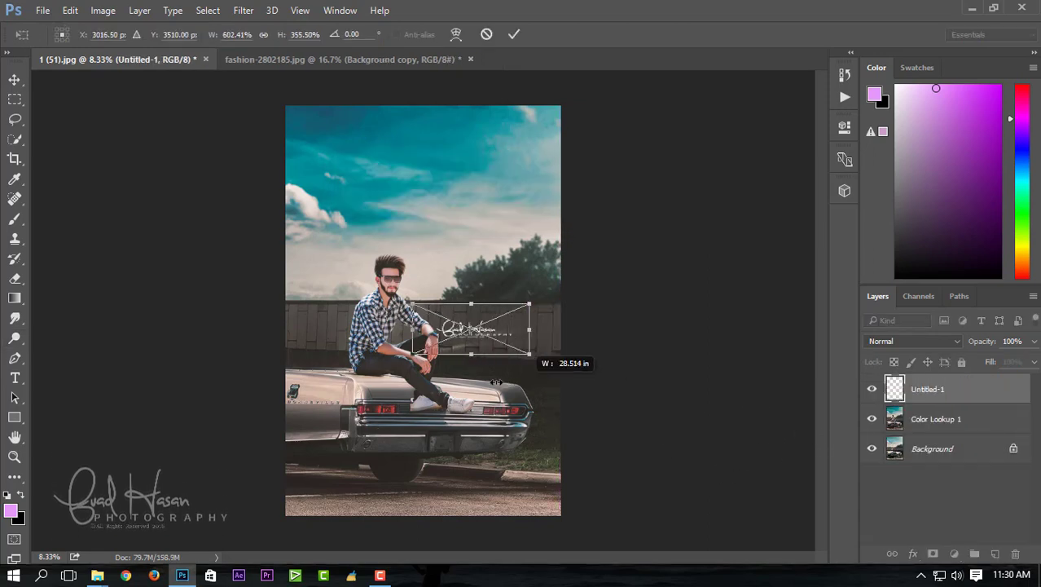
# - Shrink the pasted logo and position it as a watermark in the photo's top-left sky
pyautogui.moveTo(496, 382)
pyautogui.mouseDown()
pyautogui.moveTo(480, 376)
pyautogui.moveTo(531, 379)
pyautogui.mouseUp()
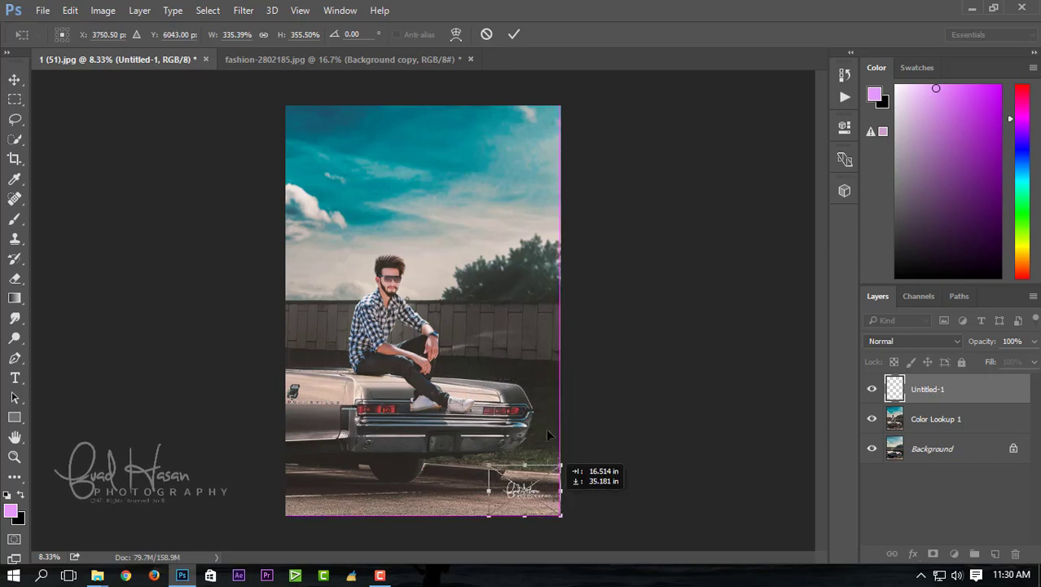
pyautogui.moveTo(559, 427)
pyautogui.mouseDown()
pyautogui.moveTo(345, 130)
pyautogui.moveTo(370, 163)
pyautogui.mouseUp()
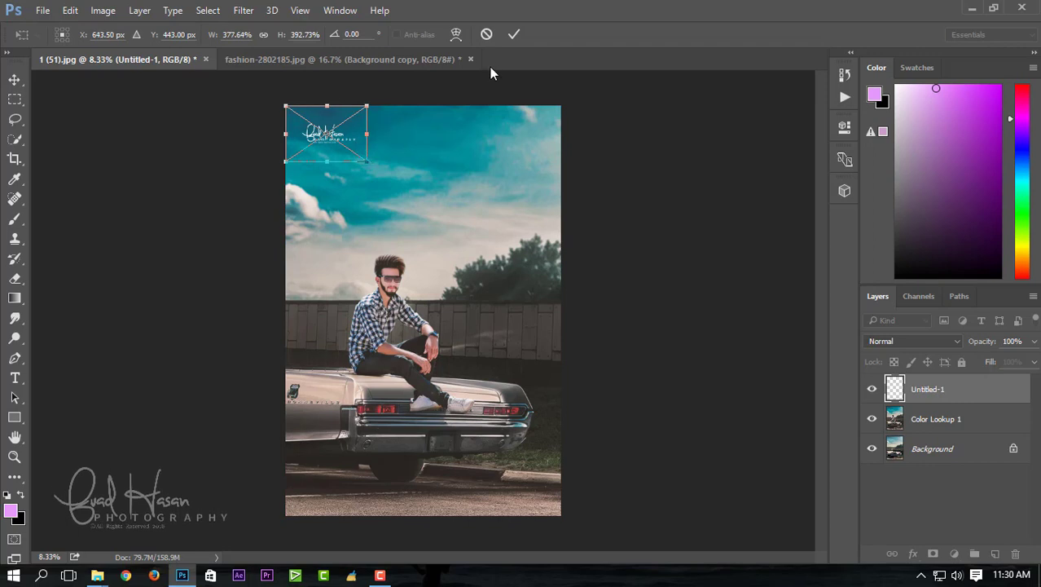
pyautogui.click(506, 37)
pyautogui.press('o')
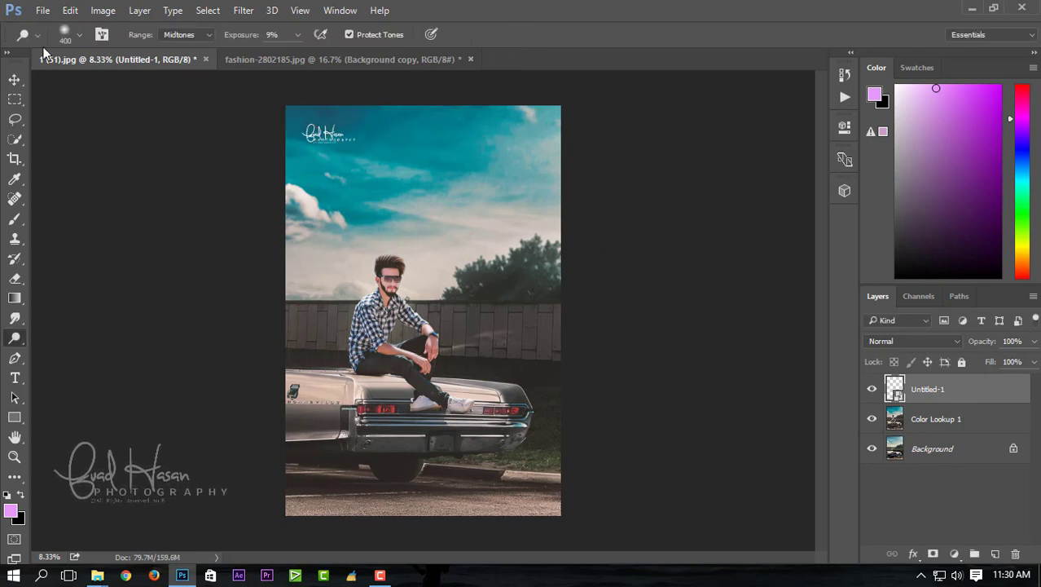
pyautogui.click(42, 10)
# - Save the image to the Desktop as JPEG 'cr' at Maximum quality 12
pyautogui.click(67, 179)
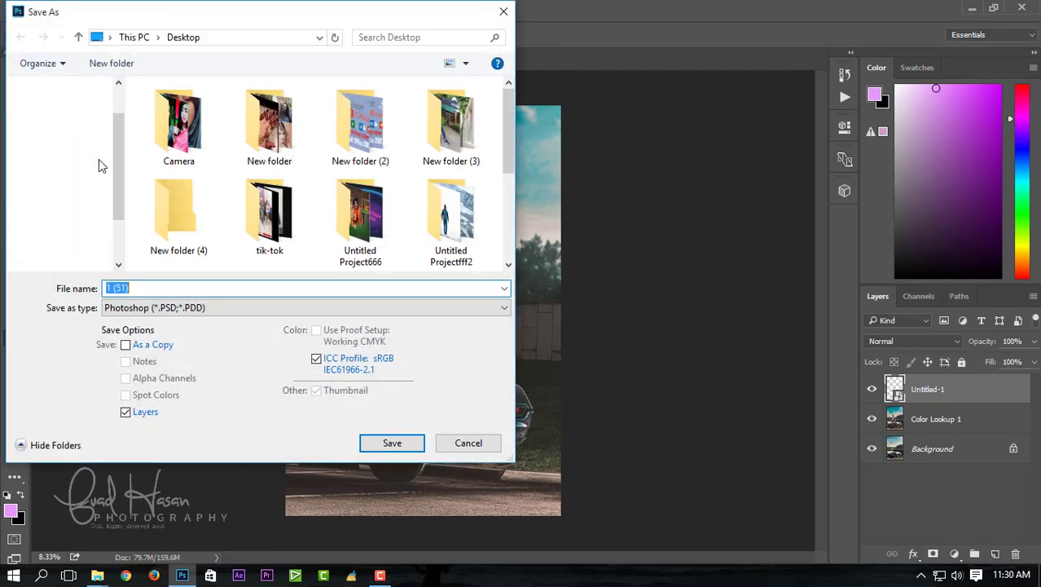
pyautogui.moveTo(117, 136); pyautogui.dragTo(123, 107)
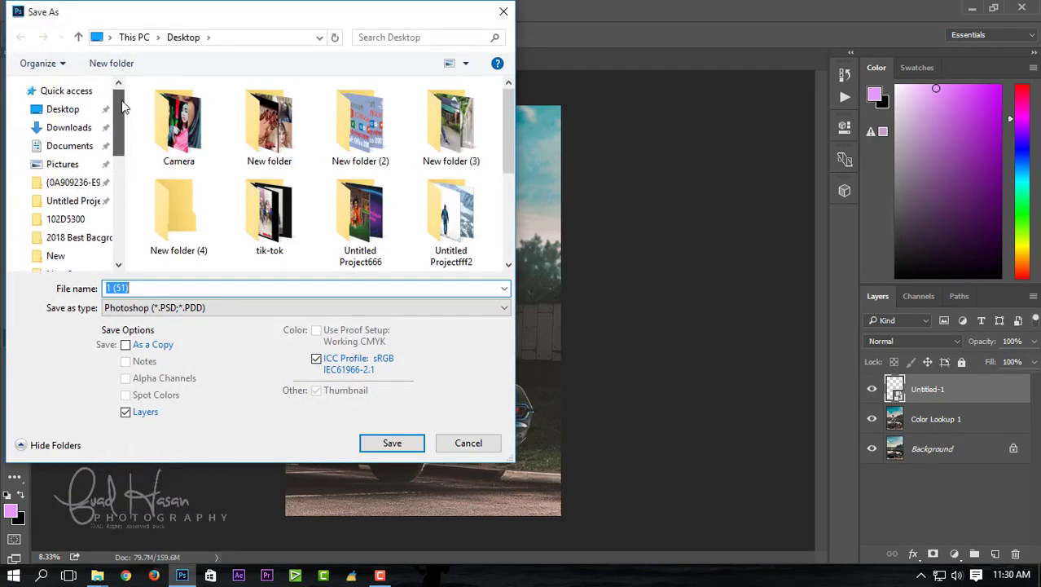
pyautogui.click(244, 308)
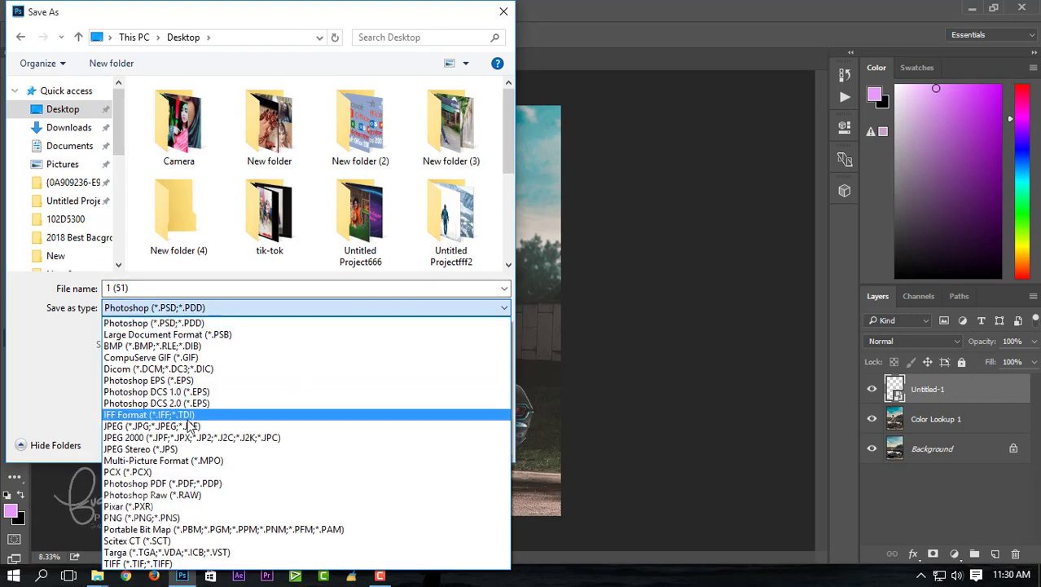
pyautogui.click(189, 426)
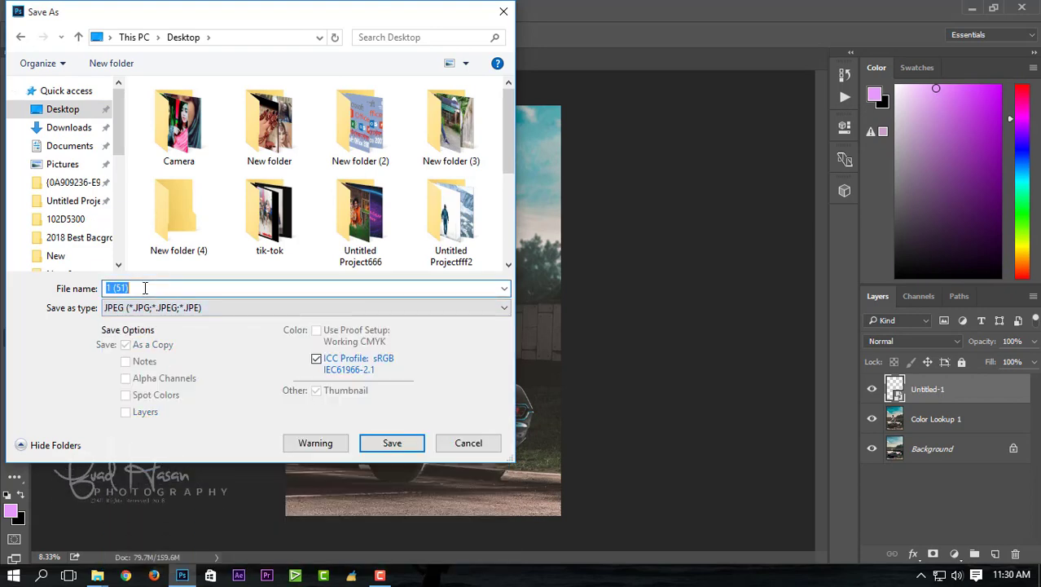
pyautogui.write('ca')
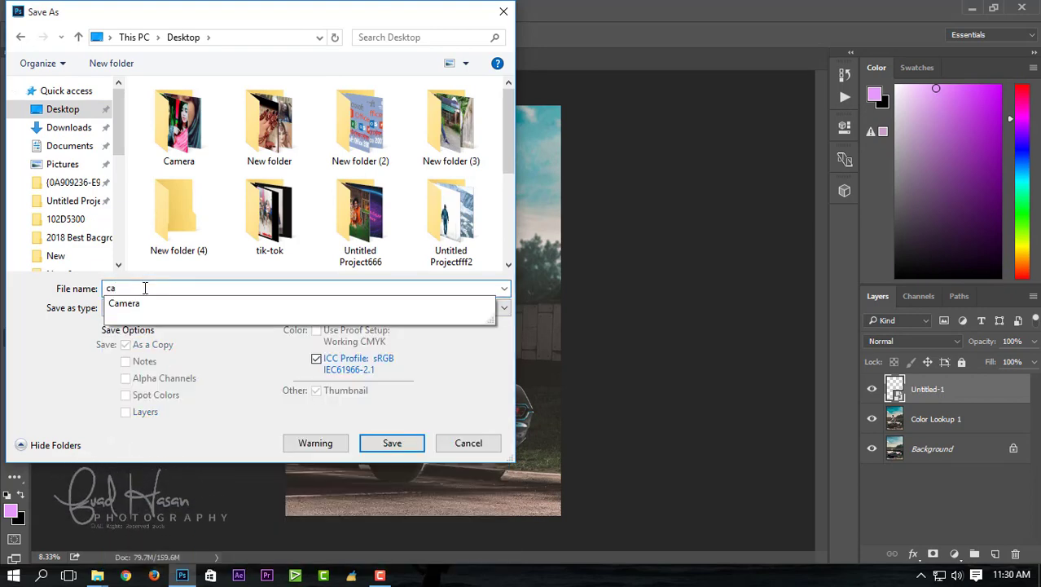
pyautogui.write('r')
pyautogui.click(391, 442)
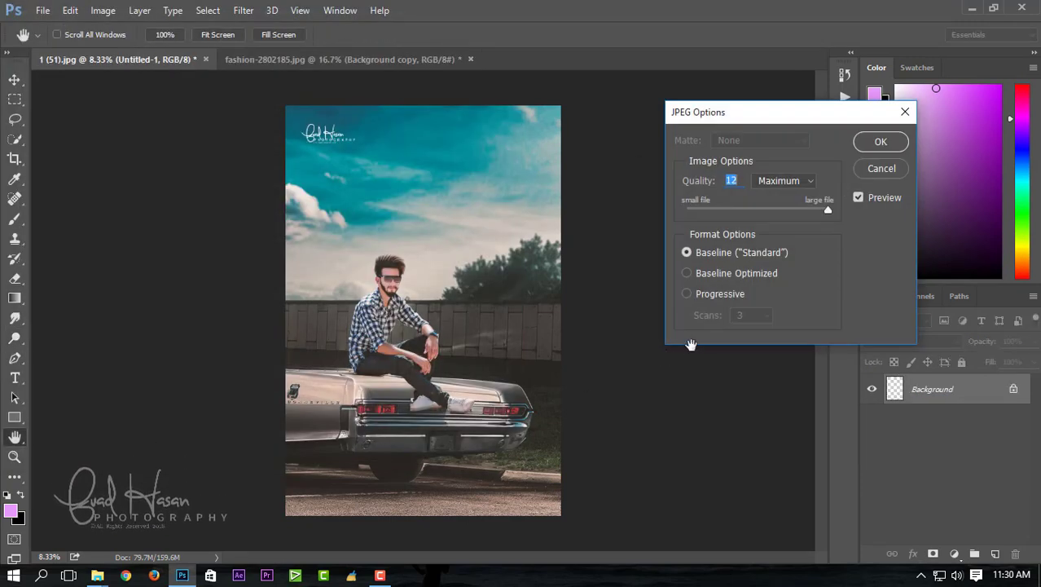
pyautogui.click(882, 144)
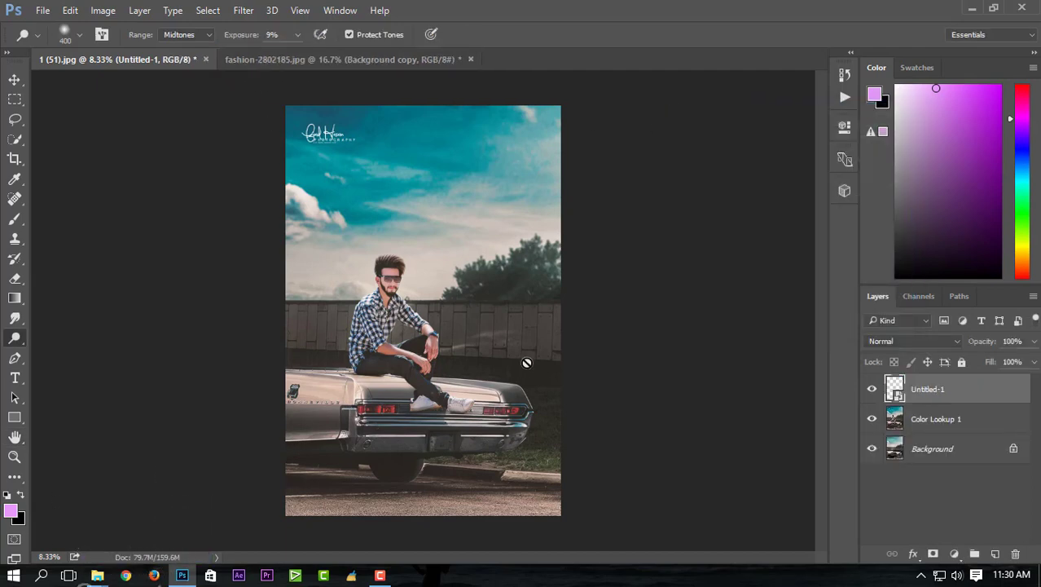